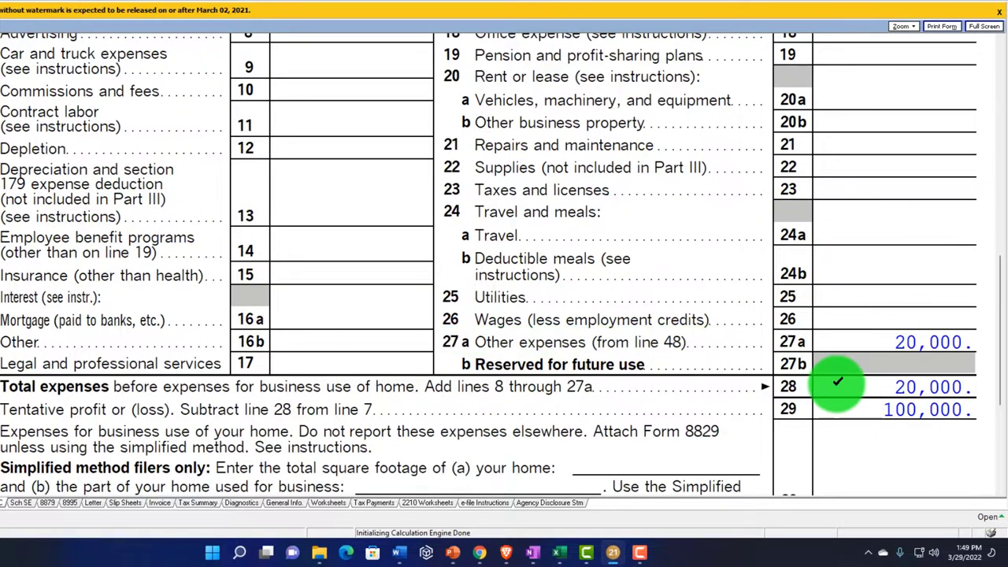
Step: Review the expenses and net profit on Schedule C and the business income line on Schedule 1
scroll(838, 383, "down", 4)
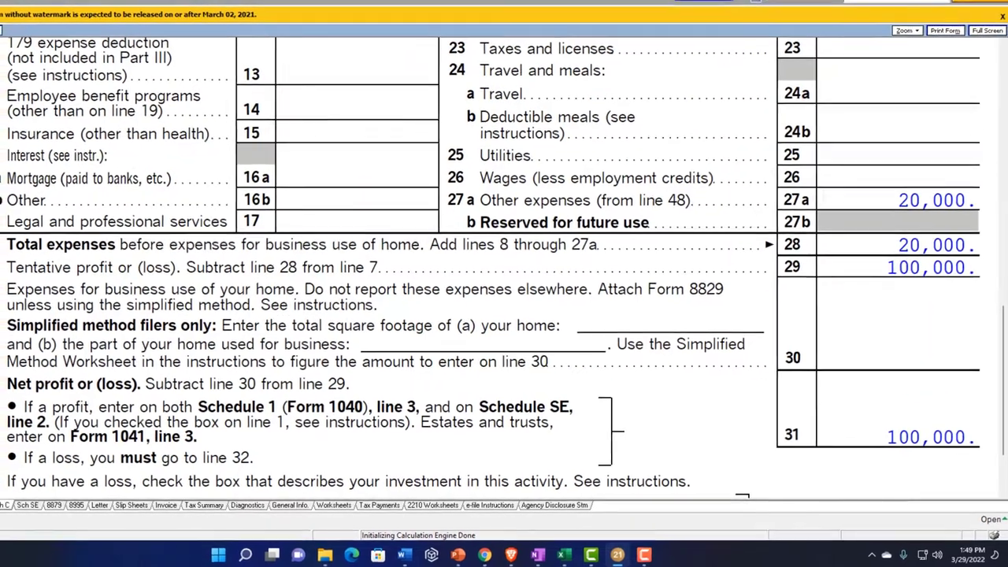
scroll(181, 233, "up", 5)
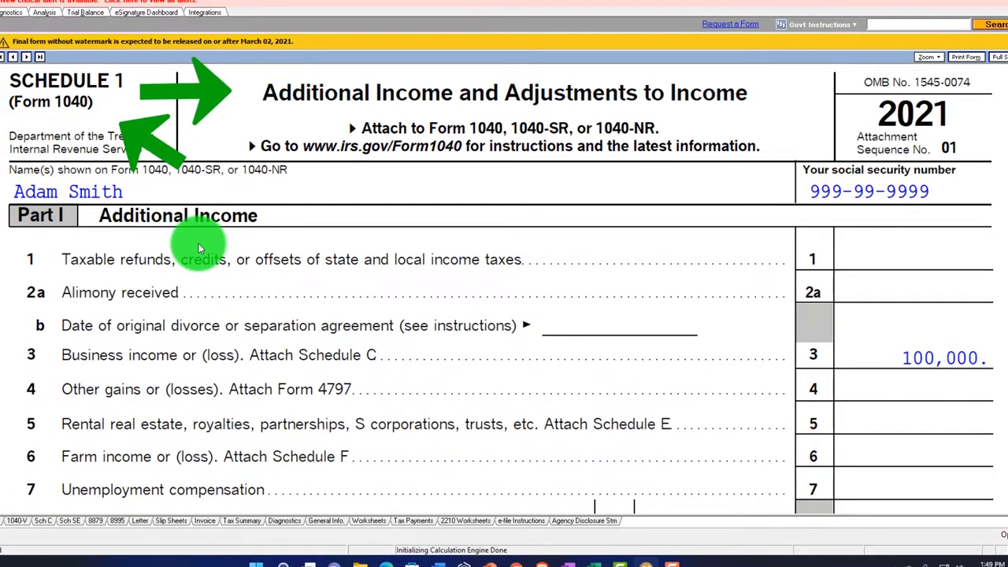
scroll(199, 244, "down", 1)
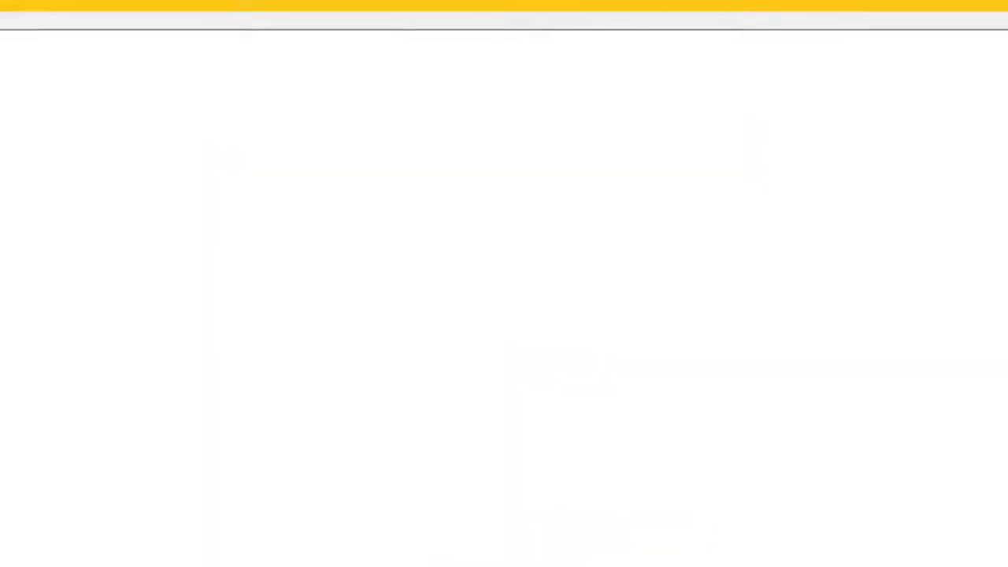
Step: Examine the self-employment tax calculation in Part I of Schedule SE
scroll(289, 338, "up", 15)
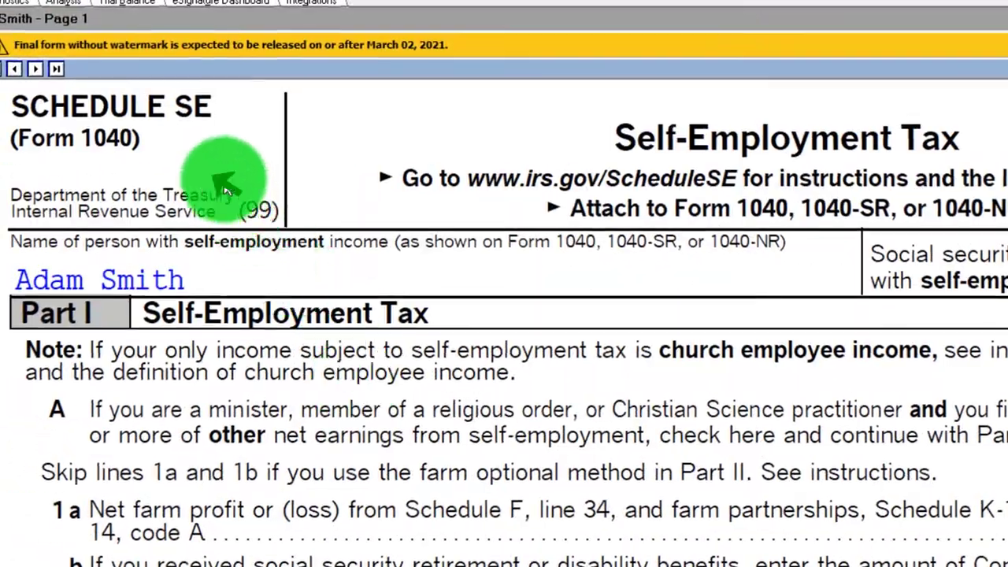
scroll(683, 308, "down", 5)
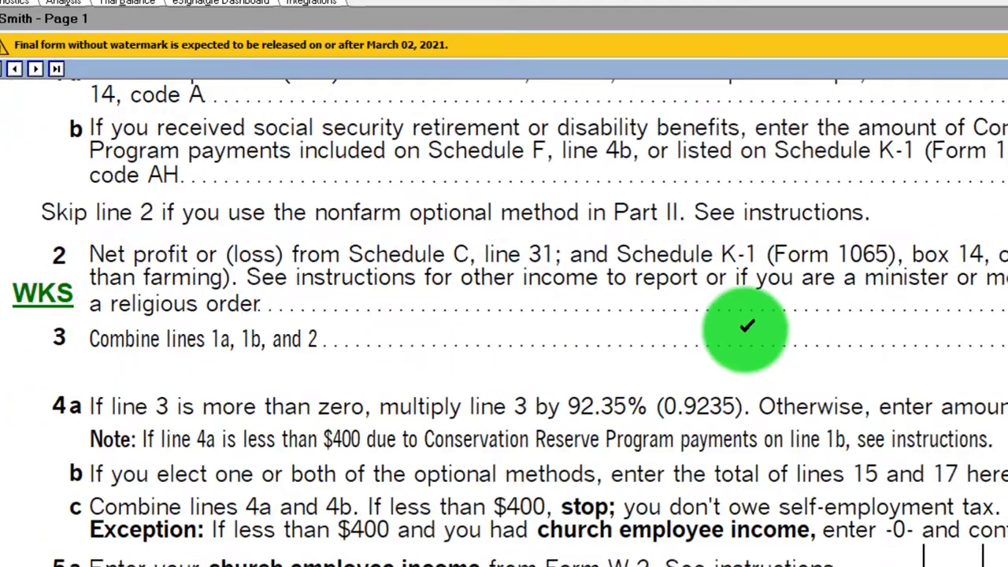
scroll(746, 326, "down", 5)
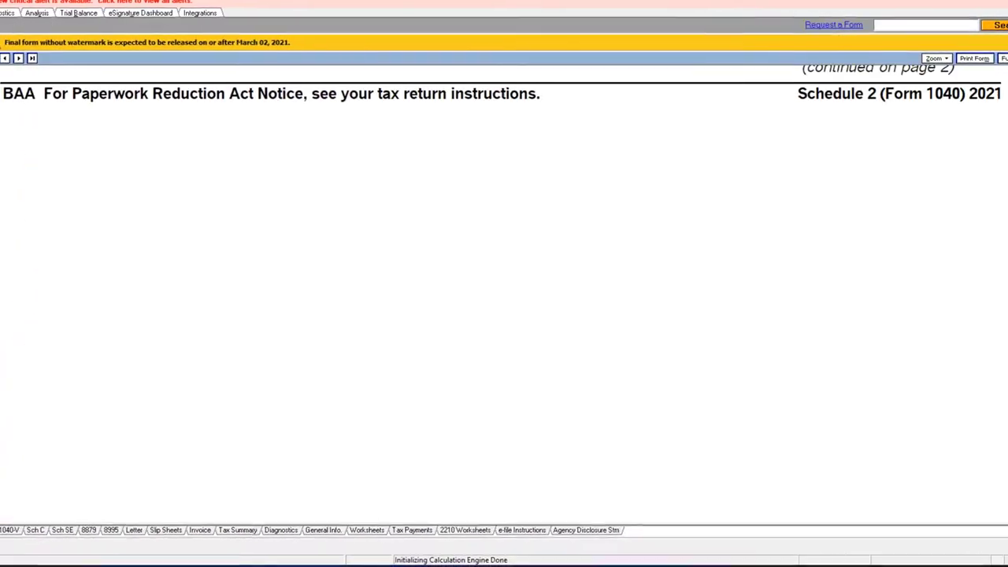
Step: Check the self-employment tax line on Schedule 2 and the tax lines on page 2 of Form 1040
scroll(121, 224, "up", 10)
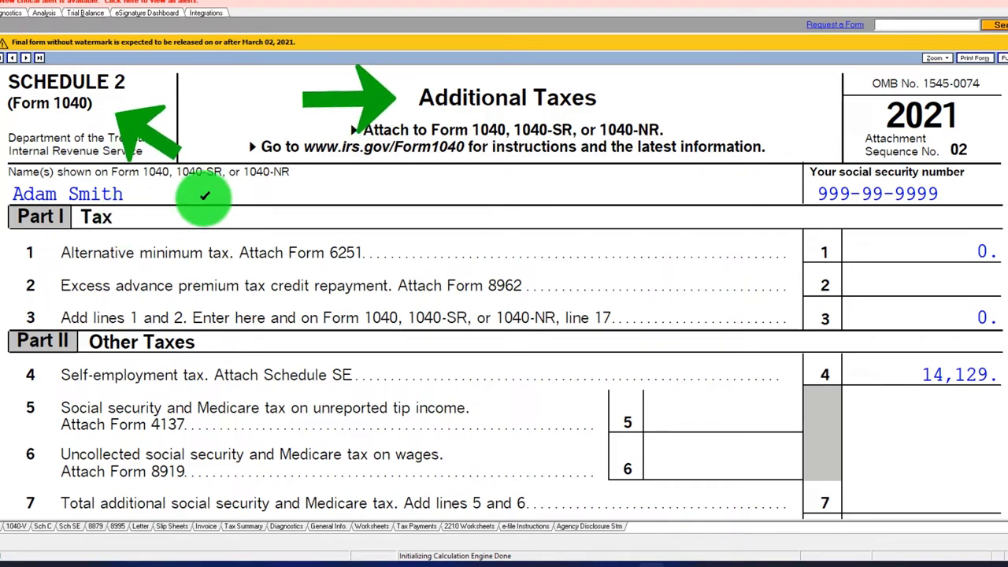
scroll(205, 197, "down", 1)
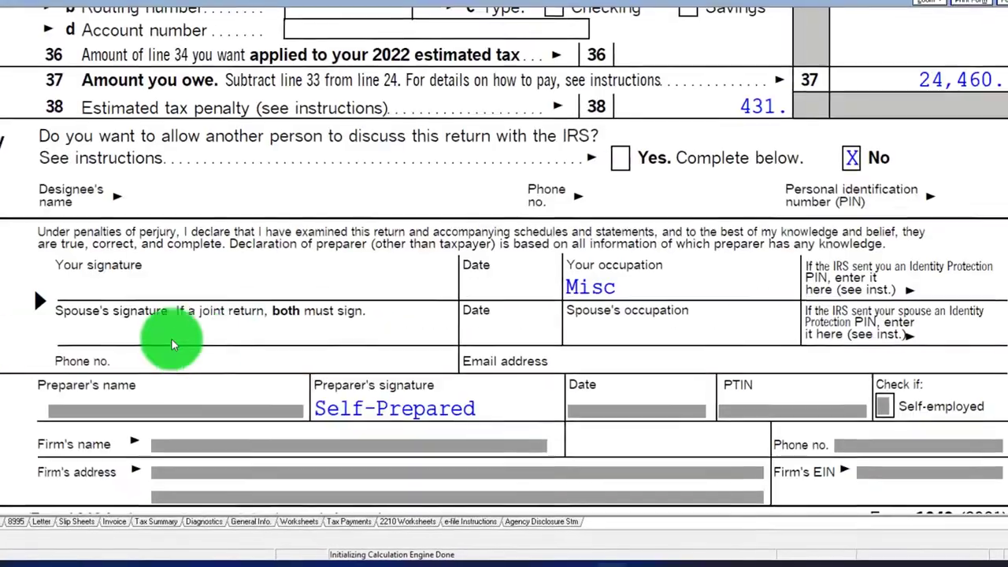
scroll(223, 338, "up", 10)
scroll(210, 338, "up", 5)
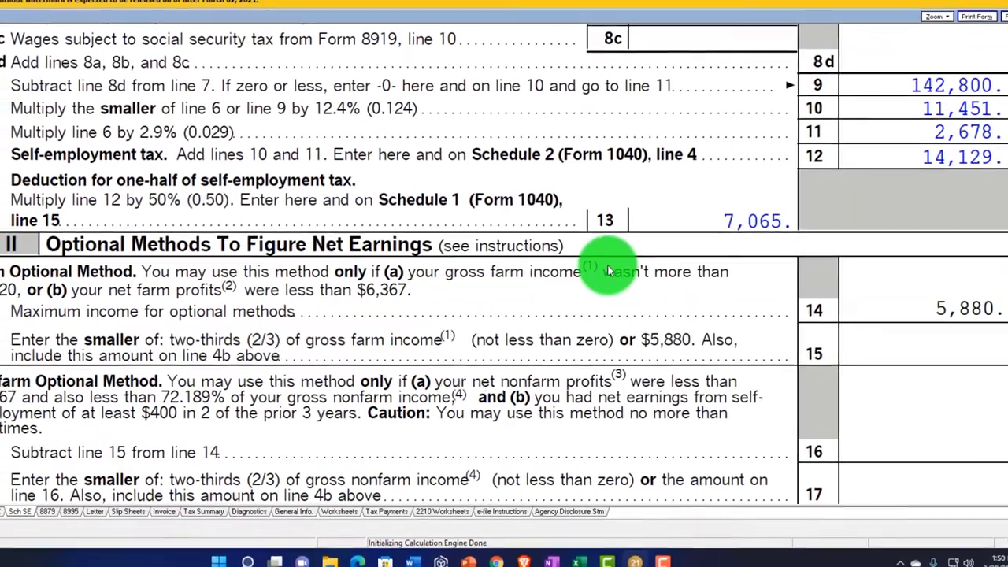
Step: Trace the deduction for half of self-employment tax from Schedule SE through Schedule 1 Part II to Form 1040 page 1
scroll(622, 315, "up", 4)
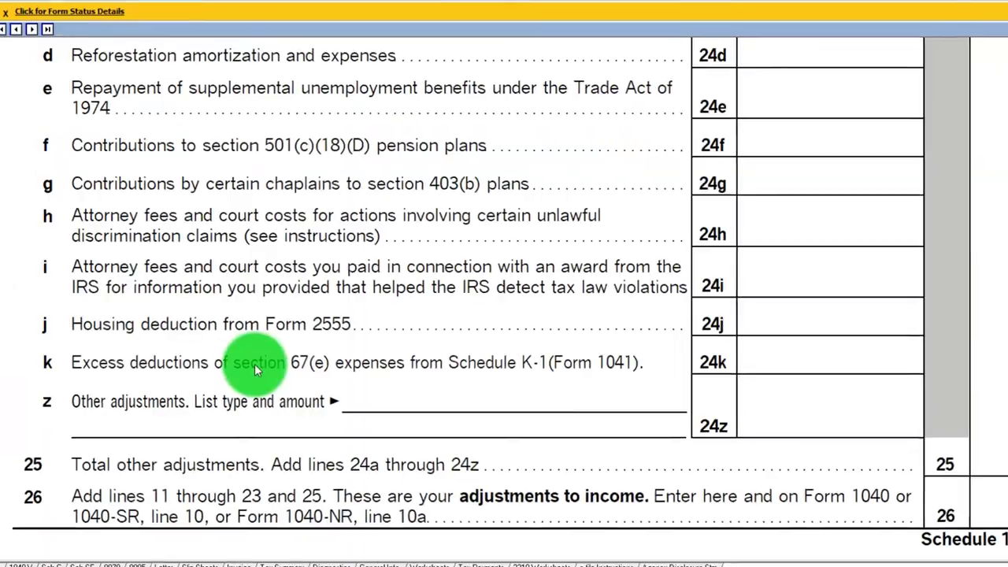
scroll(252, 363, "up", 10)
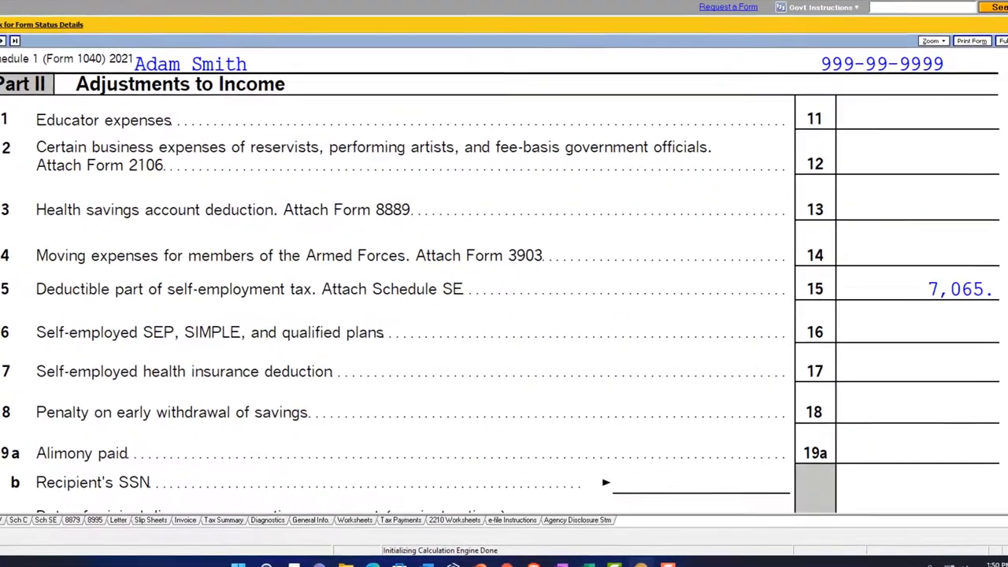
scroll(425, 248, "up", 3)
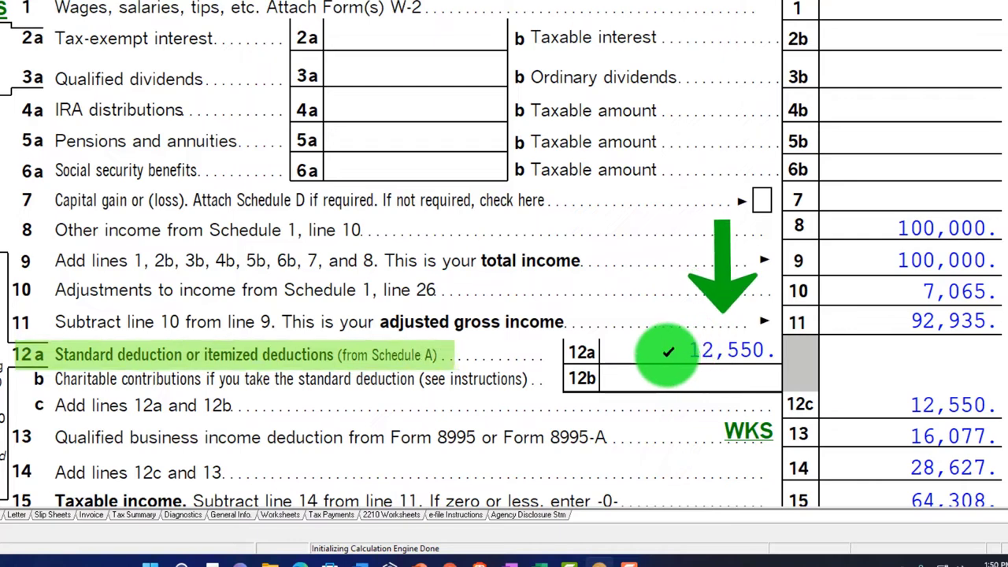
scroll(668, 352, "down", 1)
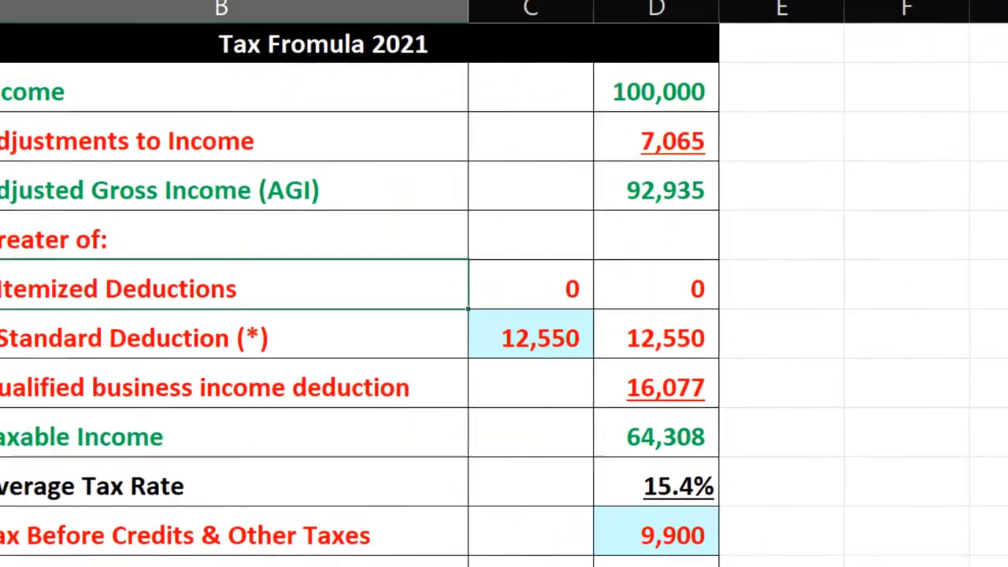
Step: In the Excel tax formula worksheet, check the Income cell and review income and expenses on the Sch. C sheet
left_click(653, 90)
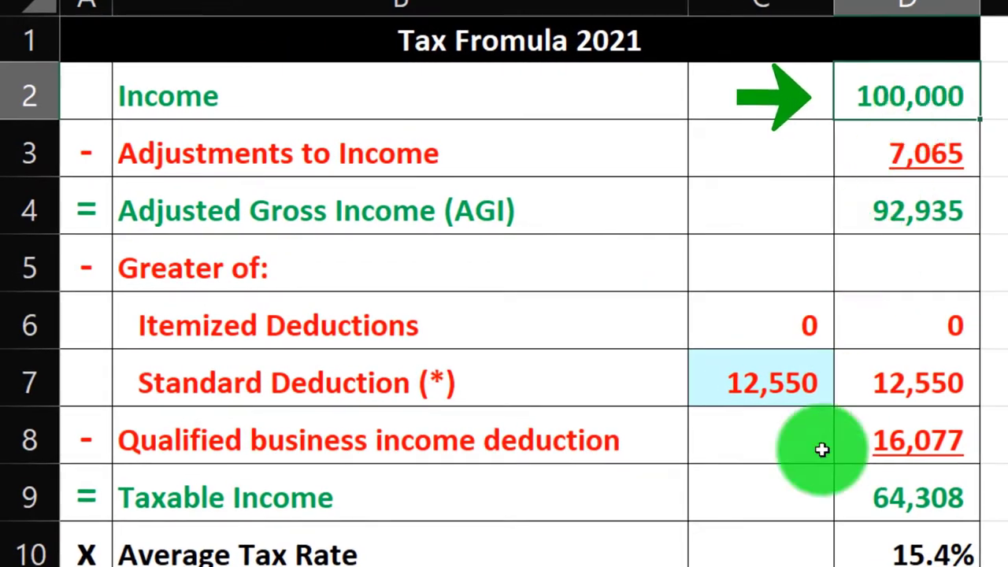
key("ctrl+Page_Up")
scroll(655, 509, "up", 5)
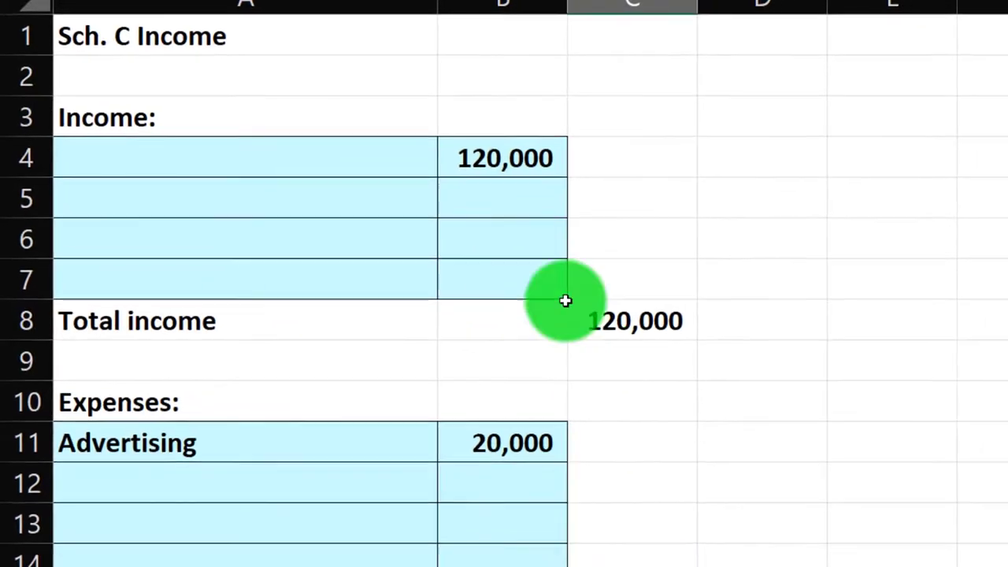
scroll(480, 205, "down", 4)
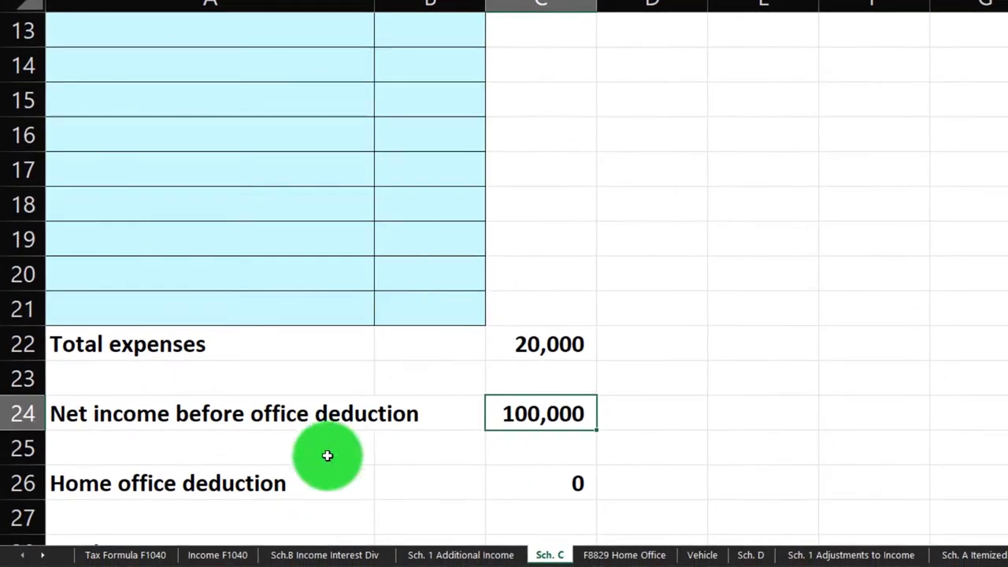
Step: Return to the Tax Formula F1040 sheet and inspect the Other Taxes amount in the tax calculation
left_click(108, 553)
scroll(412, 434, "down", 3)
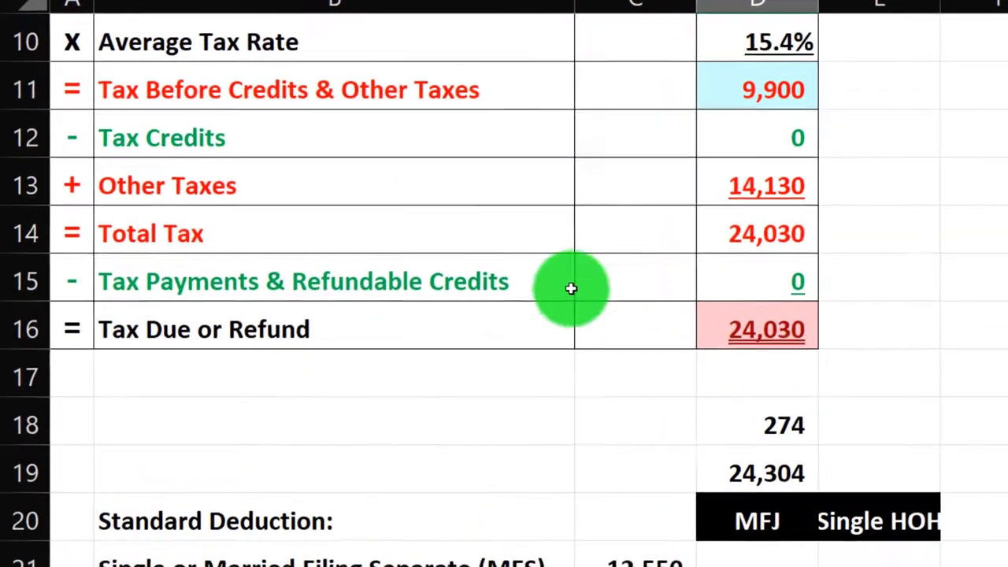
left_click(753, 193)
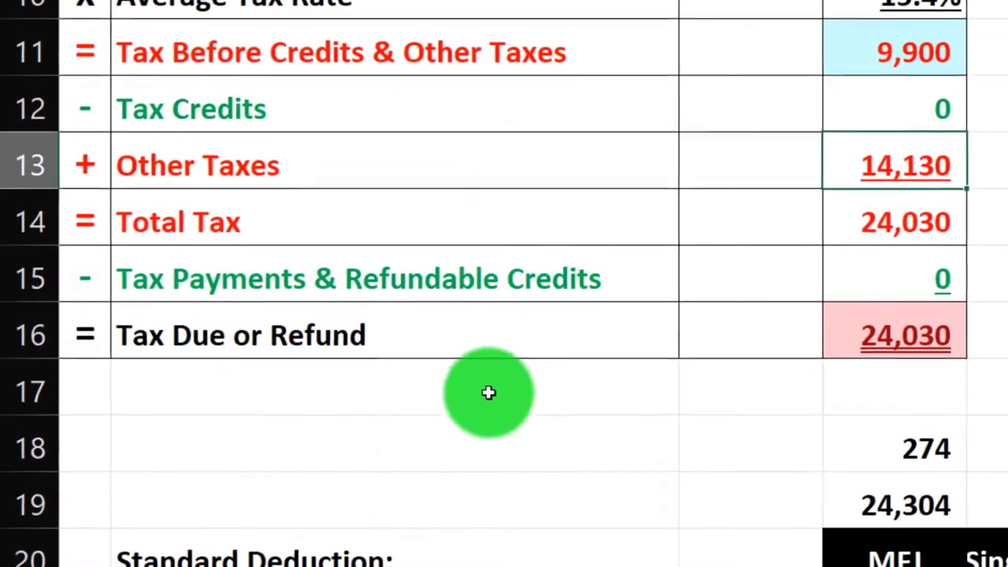
scroll(488, 392, "up", 2)
scroll(507, 387, "down", 1)
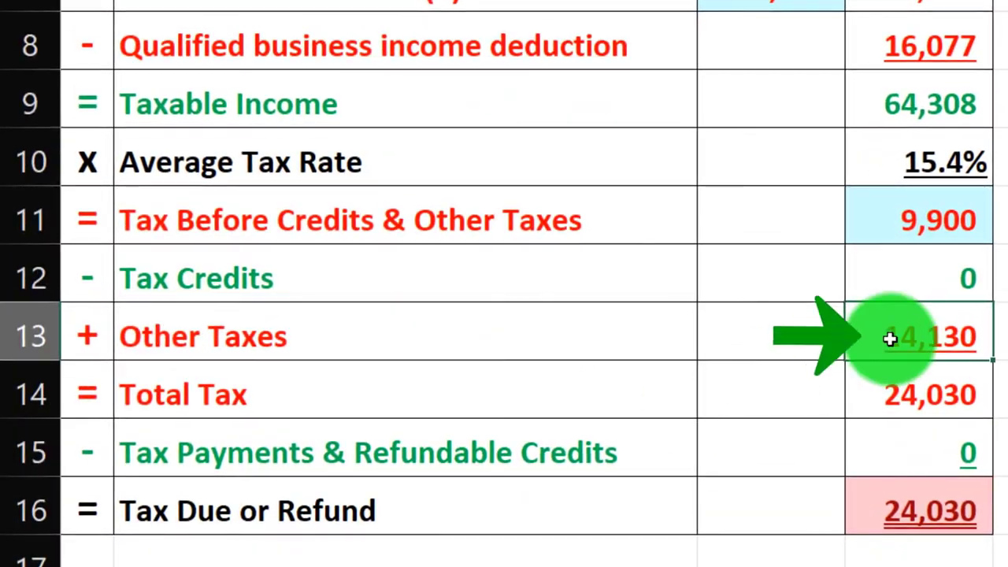
Step: Review the self-employment tax adjustment, adjusted gross income, standard deduction and qualified business income deduction in the worksheet
scroll(884, 363, "up", 2)
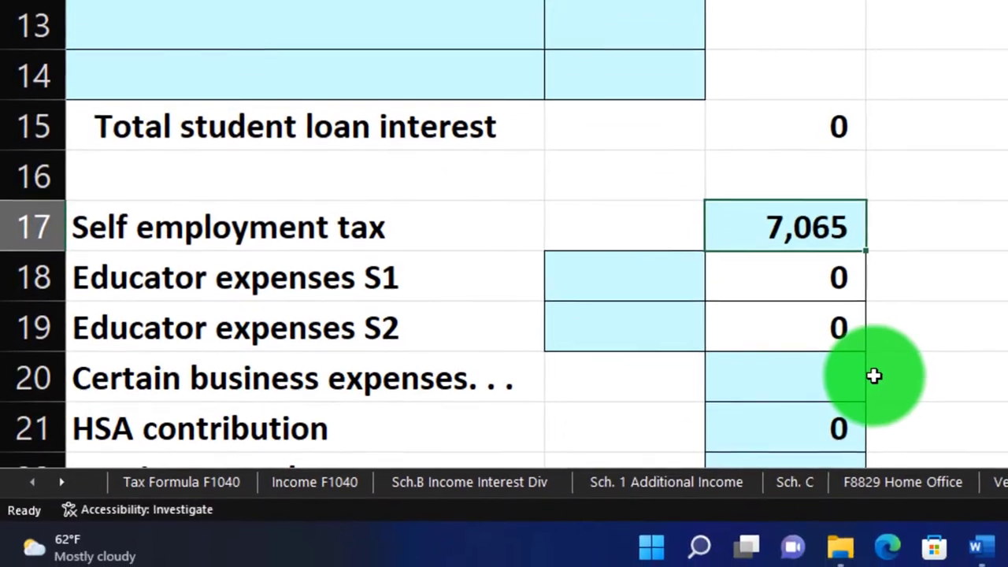
left_click(185, 481)
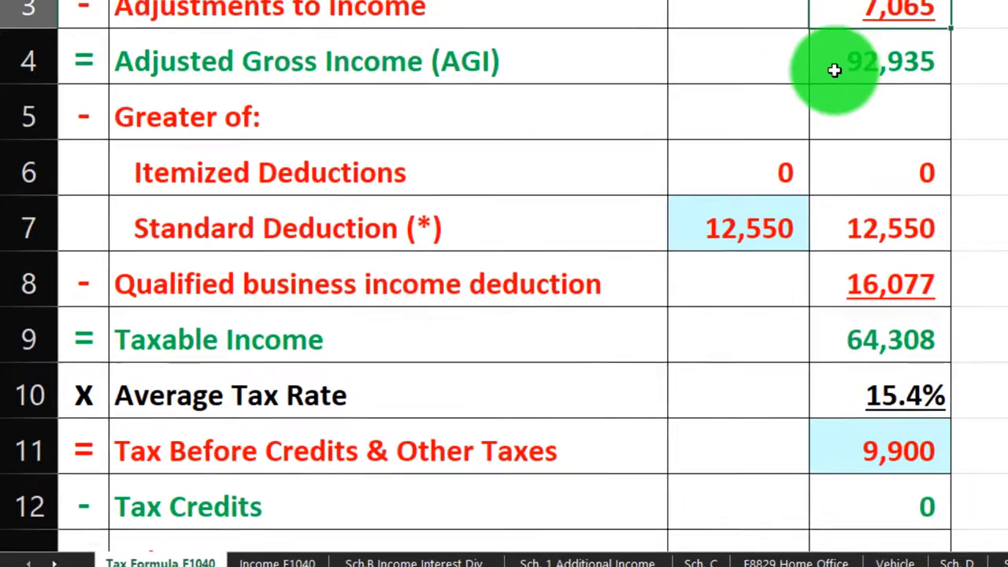
left_click(835, 70)
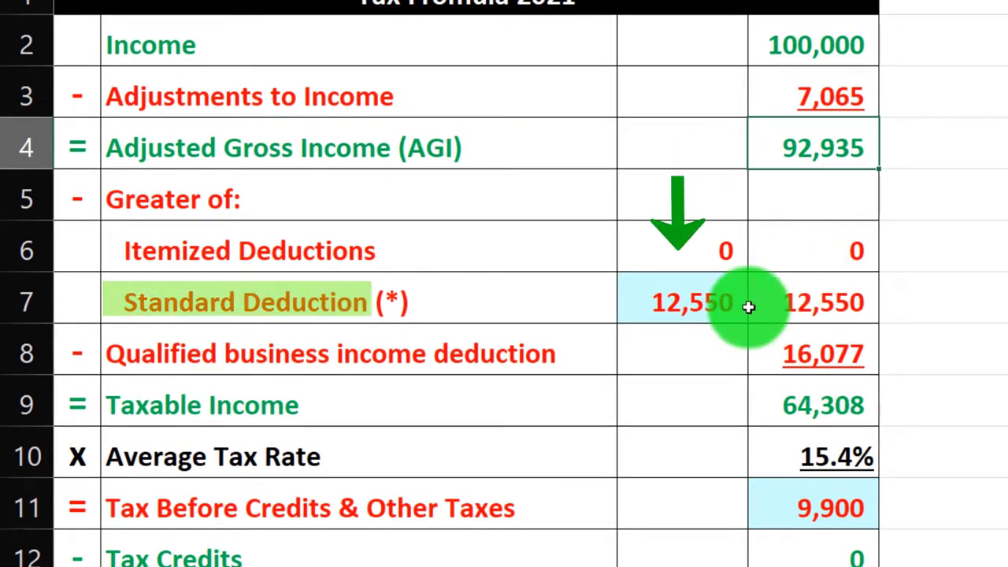
left_click(697, 307)
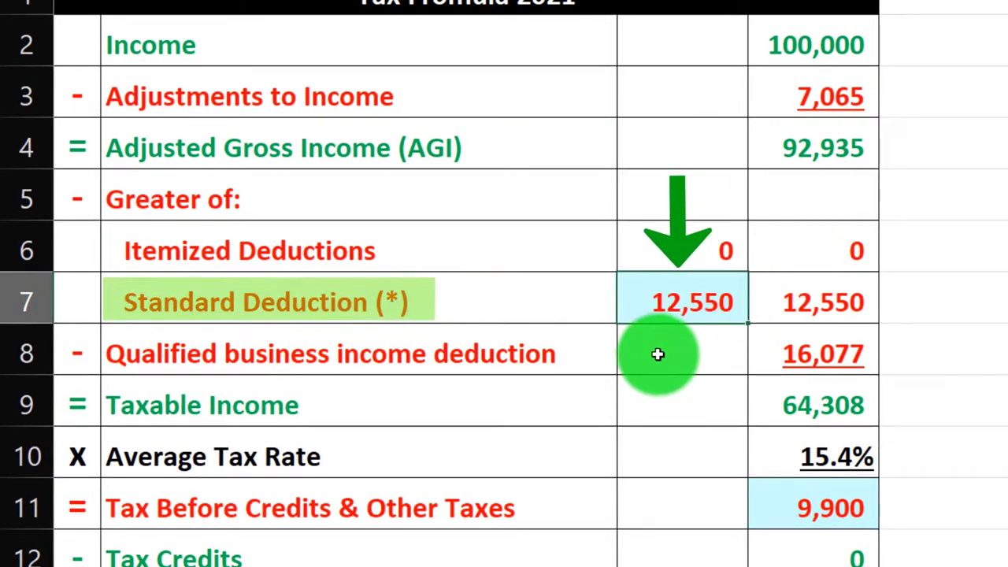
left_click(863, 353)
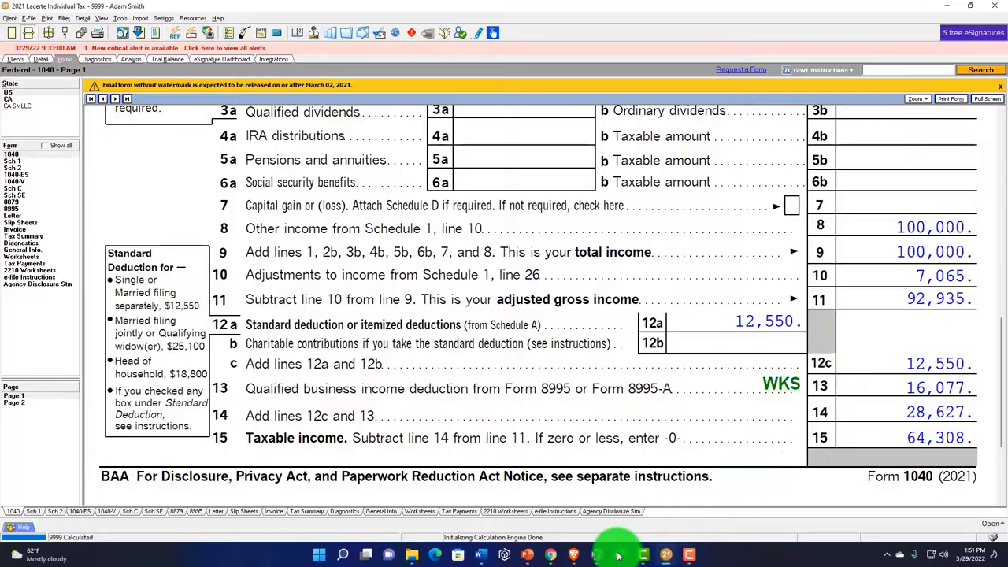
Step: Compare taxable income between the Excel worksheet and Form 1040 in Lacerte, and view the tax lines on page 2
left_click(618, 556)
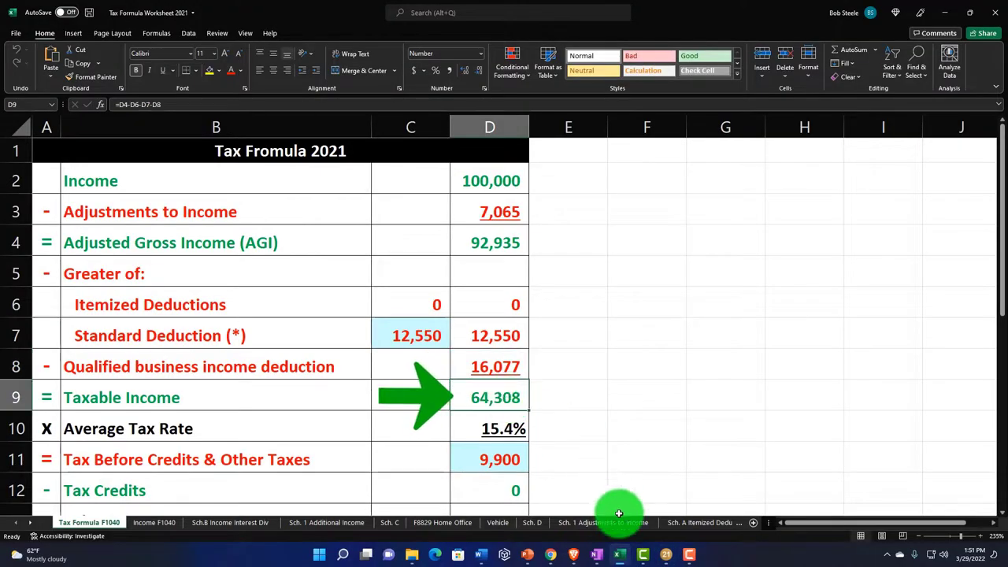
left_click(622, 554)
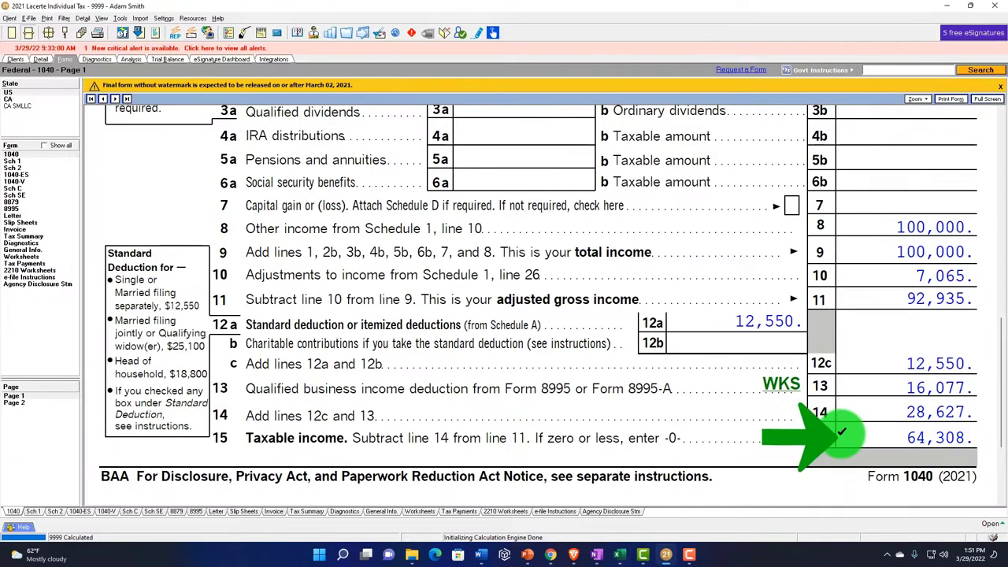
left_click(17, 403)
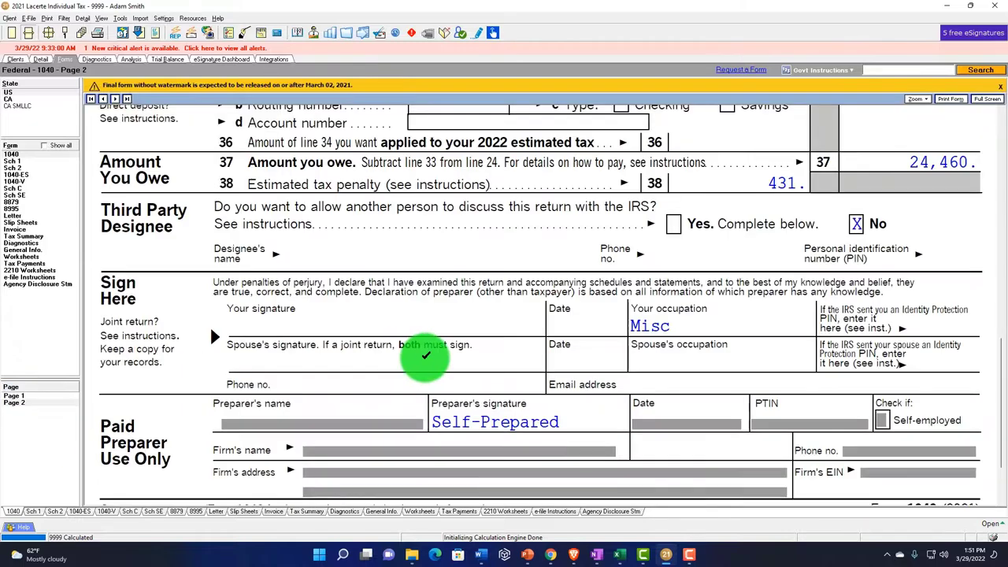
scroll(421, 354, "up", 10)
scroll(425, 361, "up", 3)
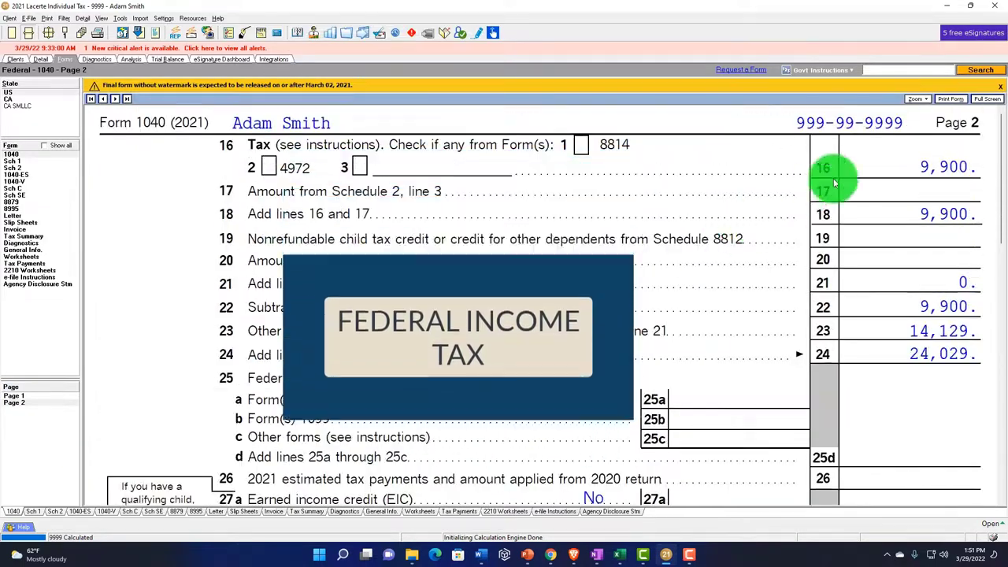
Step: Compare Total Tax in the Excel worksheet with line 24 of Form 1040 in Lacerte
left_click(622, 554)
scroll(504, 458, "down", 2)
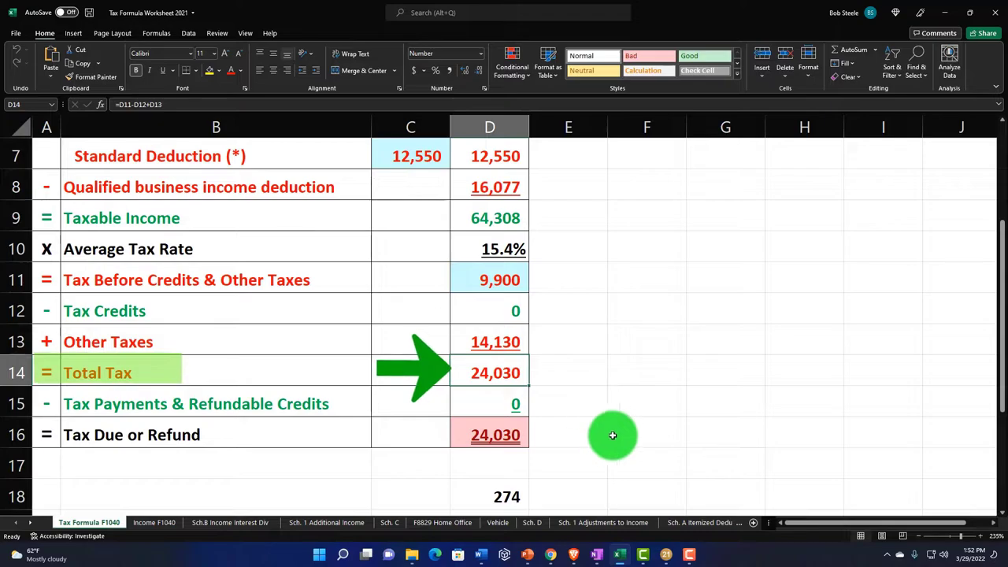
left_click(657, 554)
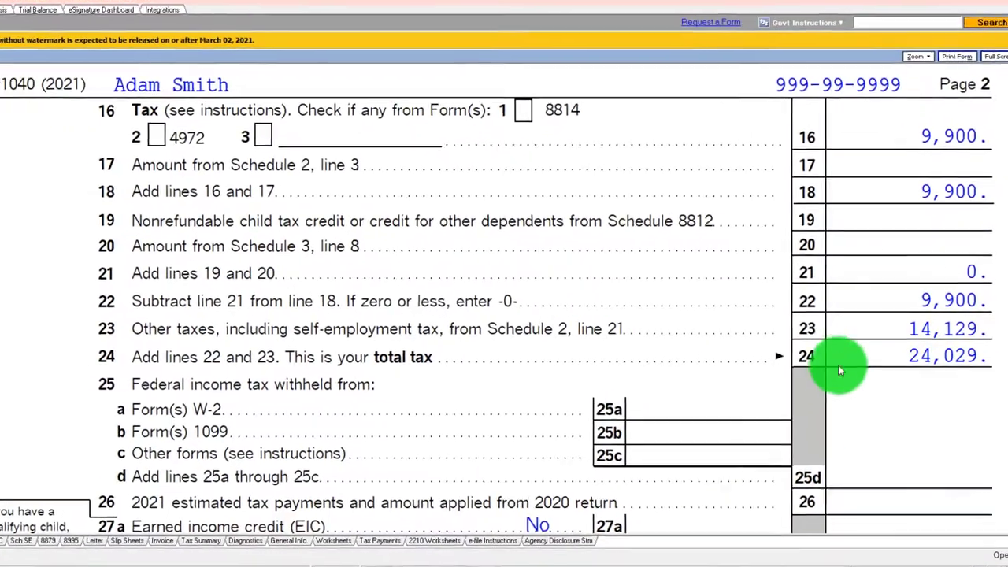
left_click(840, 359)
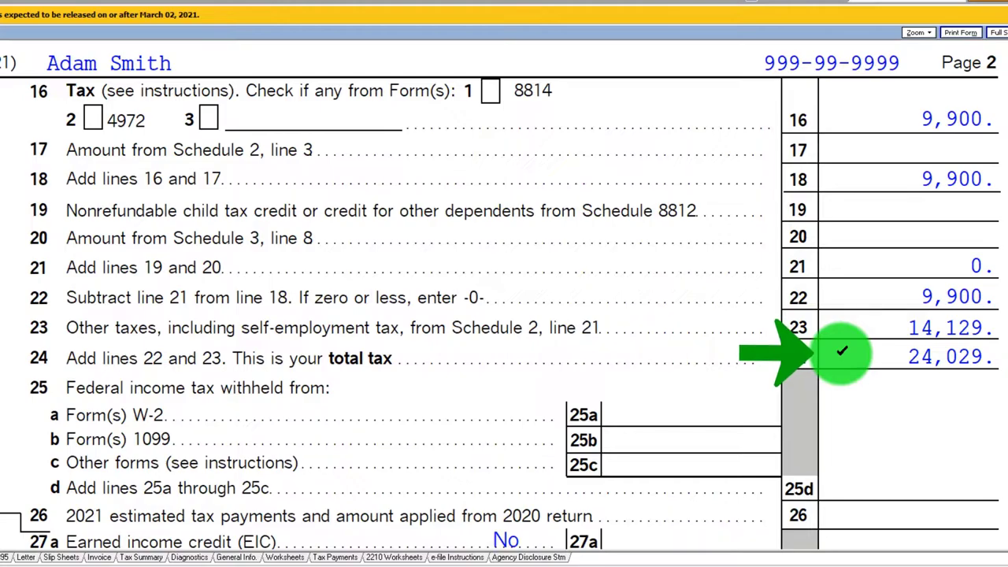
Step: Open Schedule C for the restaurant and review its expense lines and net profit on line 31
scroll(842, 351, "up", 10)
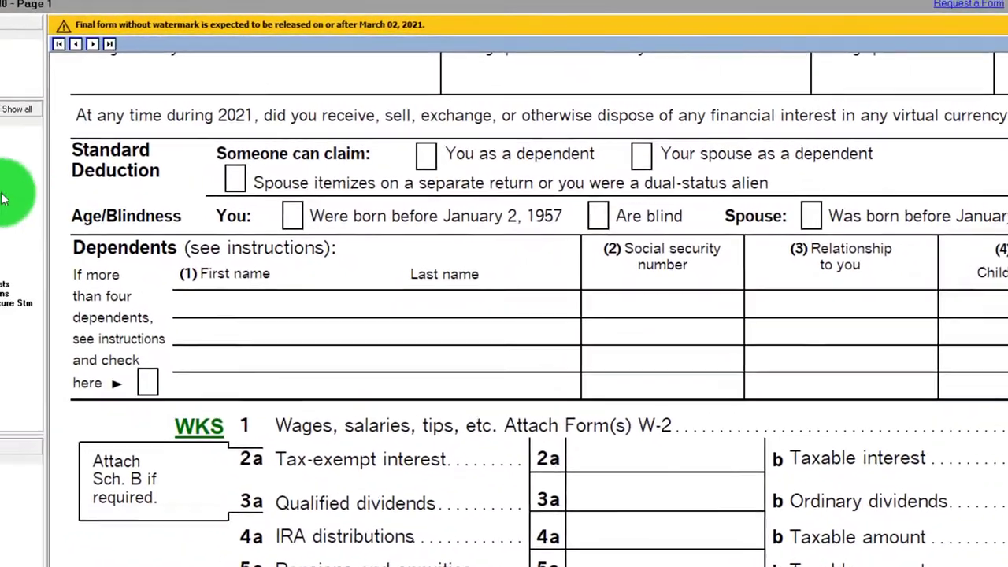
left_click(8, 173)
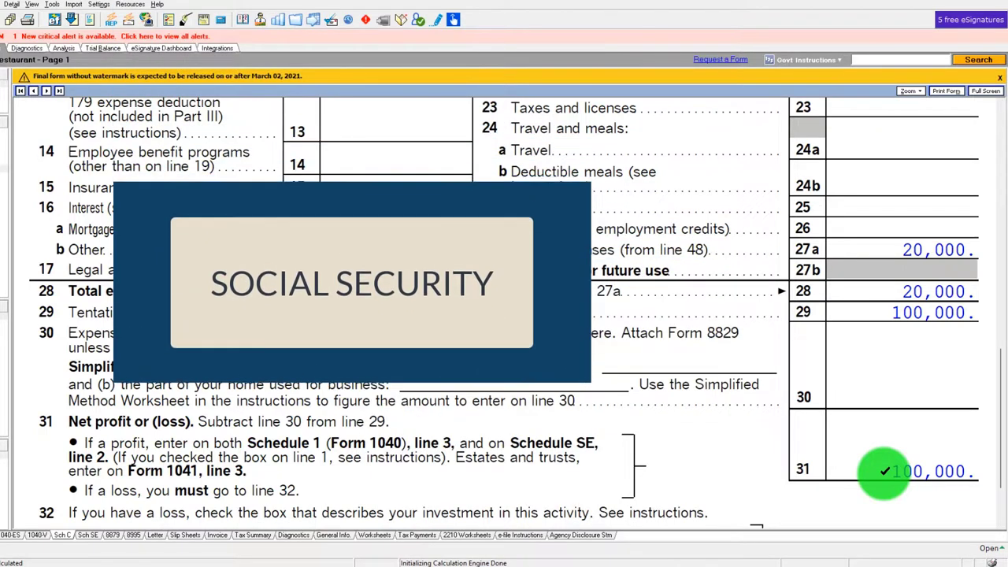
scroll(886, 477, "up", 3)
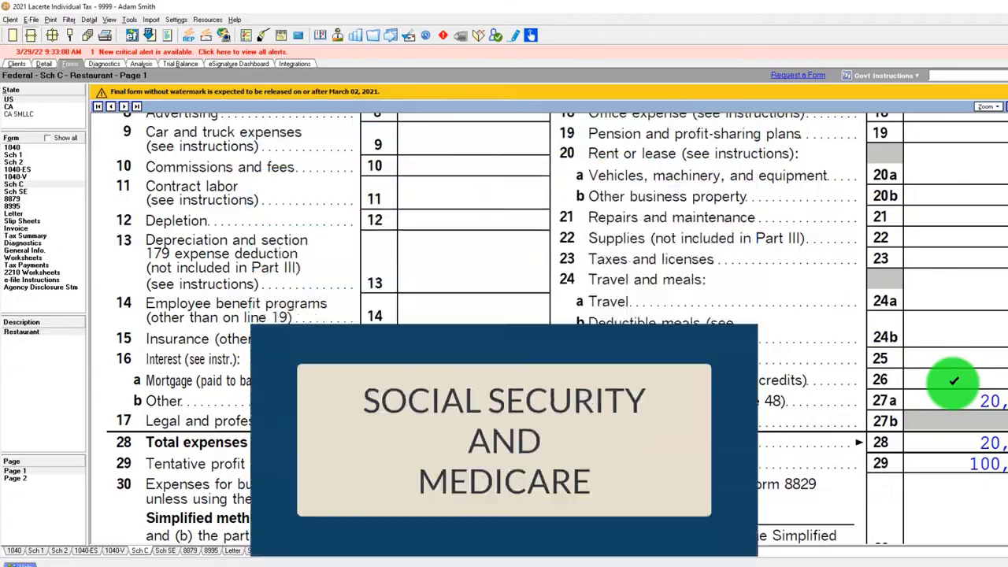
scroll(950, 386, "down", 5)
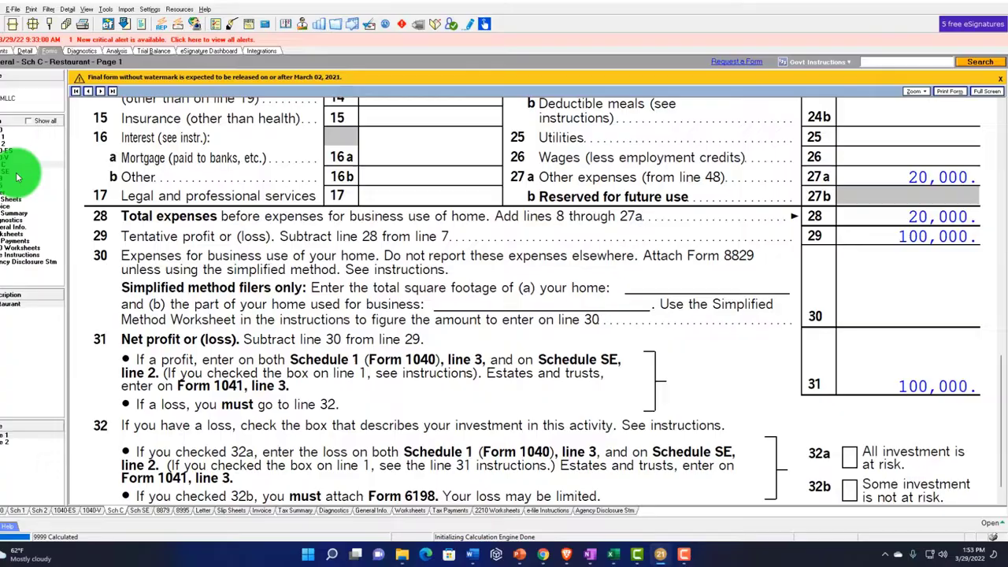
Step: Open Schedule SE and review the self-employment tax calculation from line 2 through the one-half deduction on line 13
left_click(17, 177)
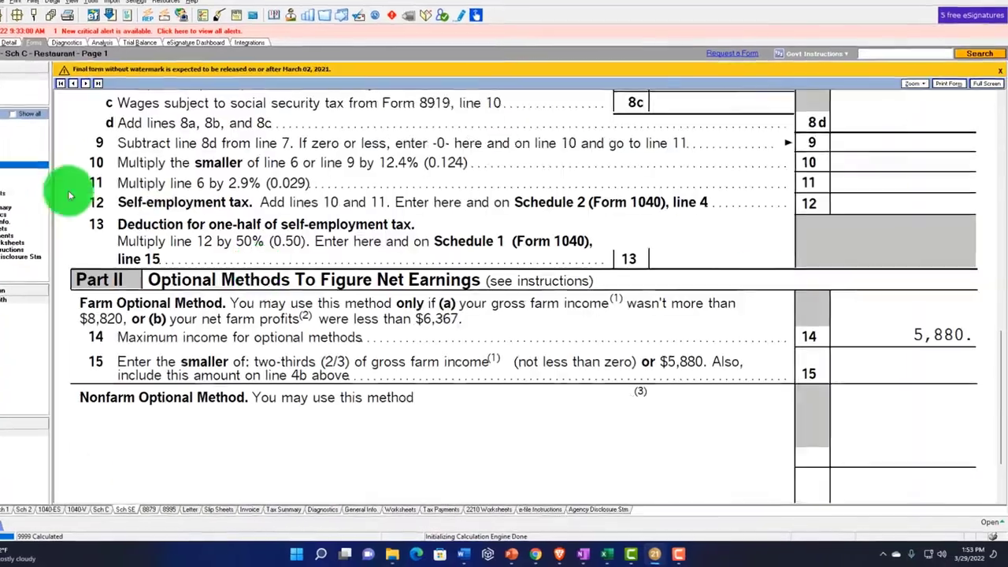
scroll(449, 322, "up", 5)
scroll(428, 314, "up", 3)
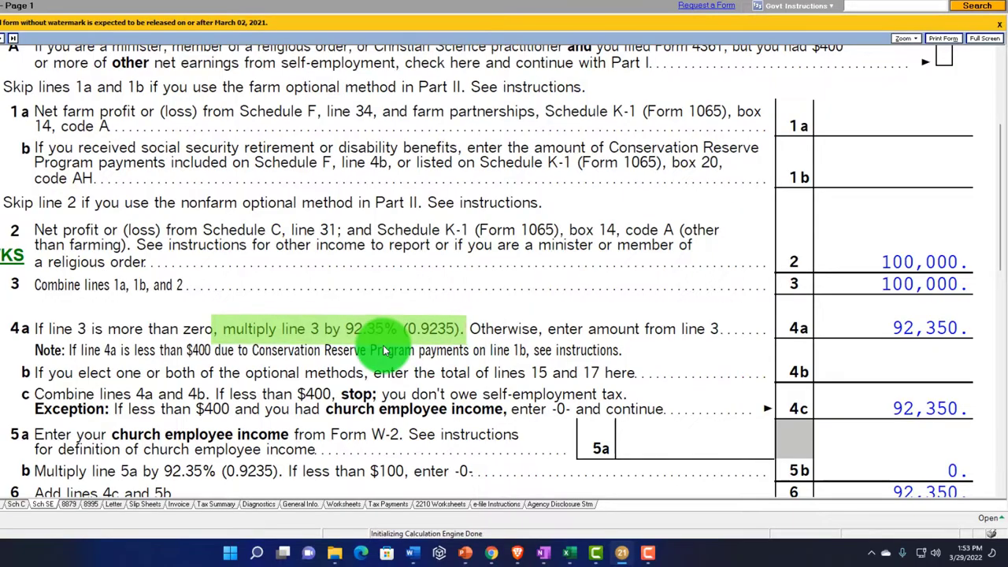
scroll(384, 351, "down", 6)
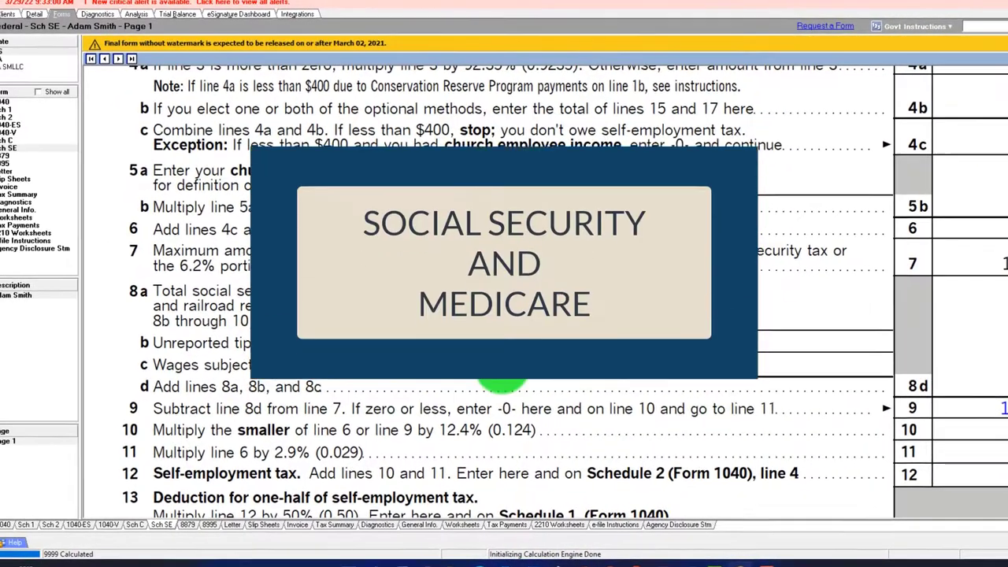
scroll(468, 250, "down", 3)
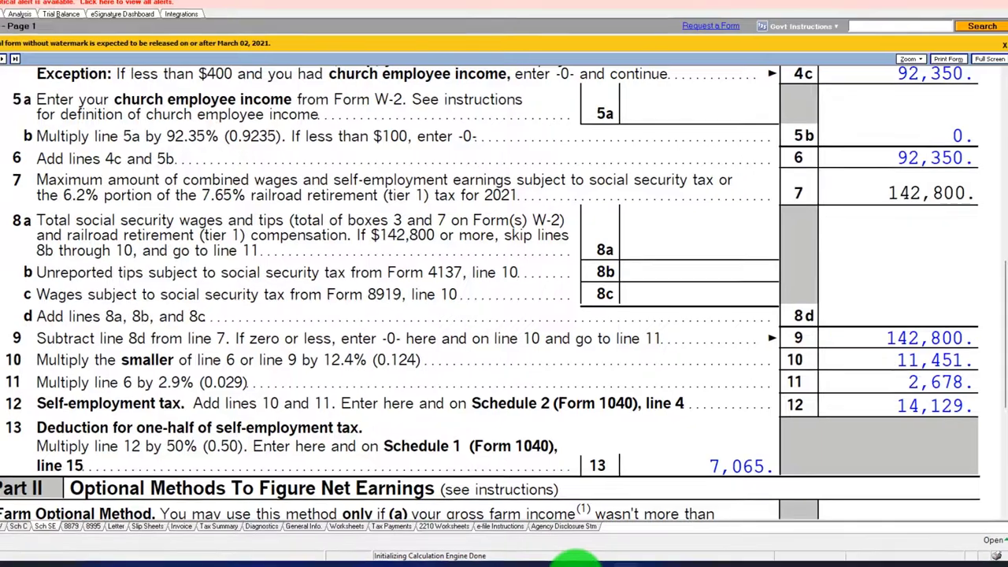
Step: Switch to the Excel workbook and examine the adjusted self-employment income in the Self Employment Tax section of Sch. 3 Additional Taxes
left_click(579, 555)
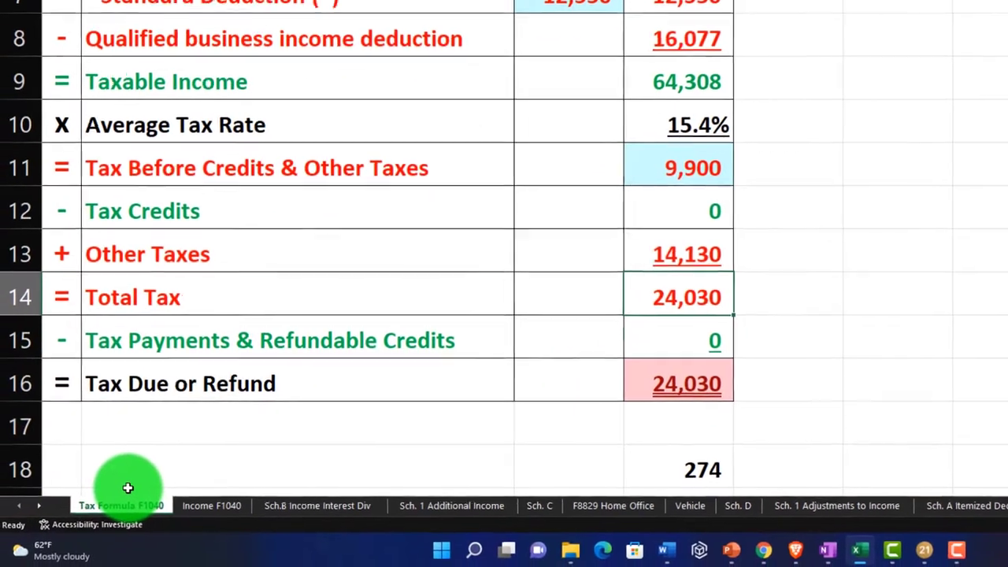
left_click(42, 505)
left_click(42, 505)
left_click(42, 505)
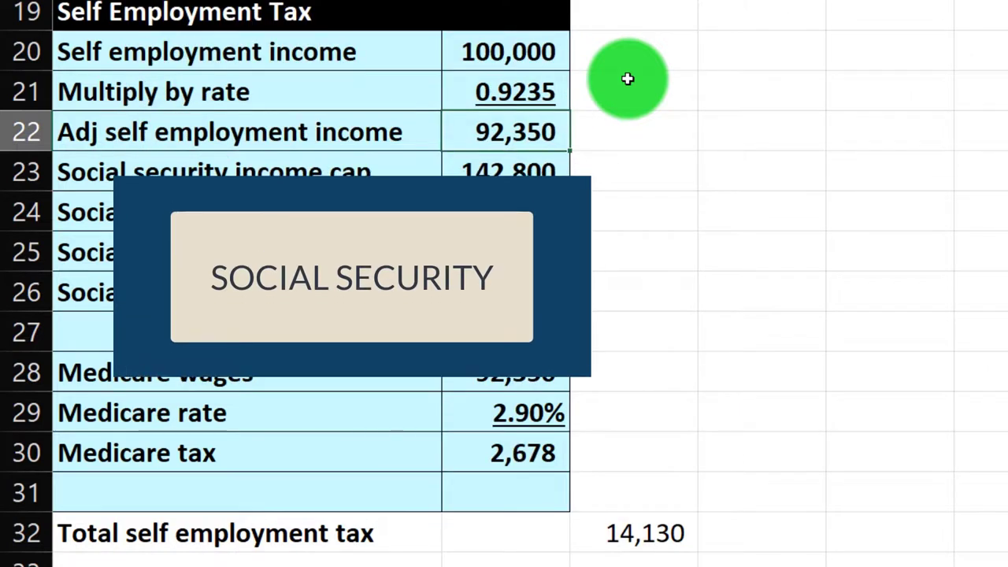
key("Down")
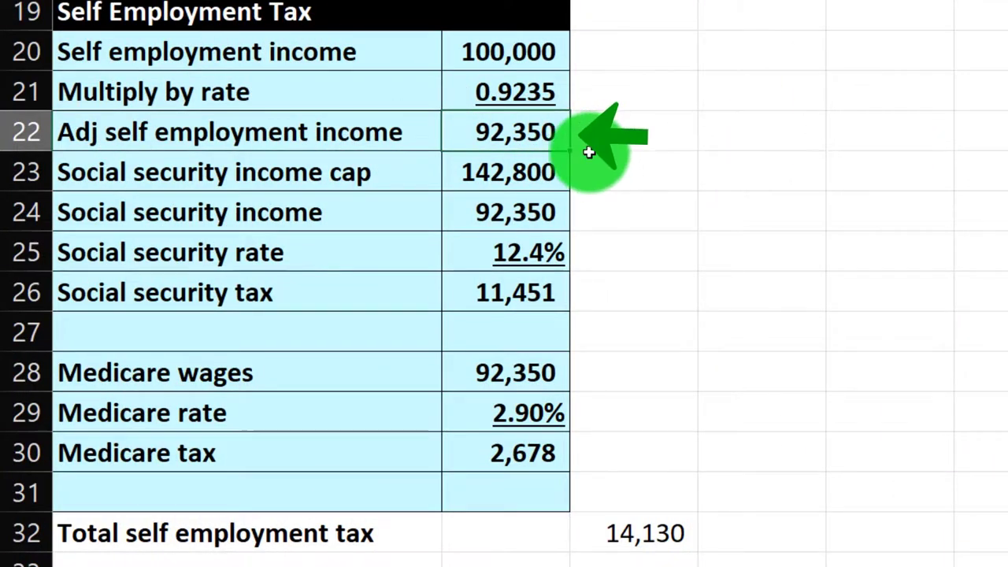
Step: Inspect the formulas behind Social security income and Social security rate, leaving both cells unchanged
double_click(524, 210)
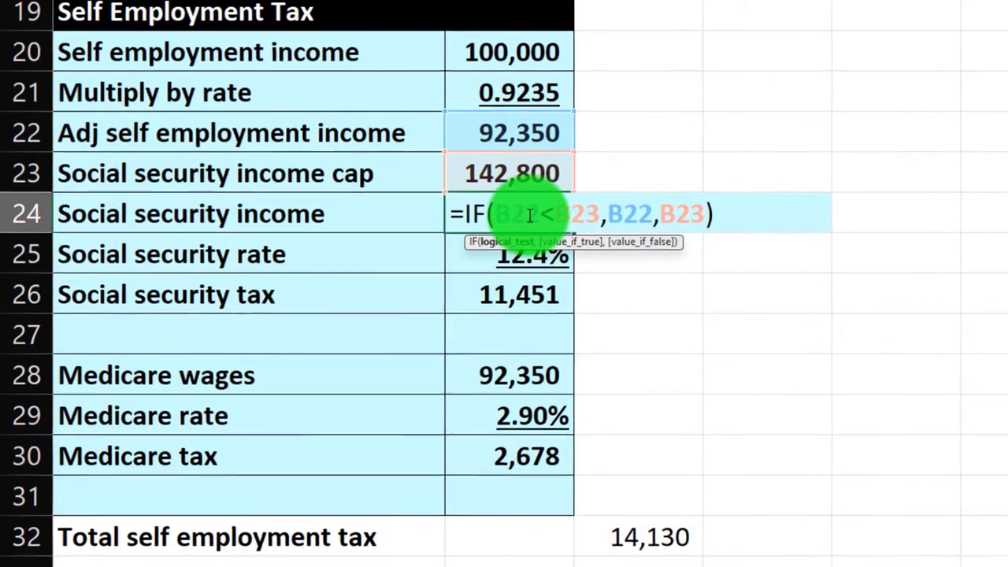
key("Escape")
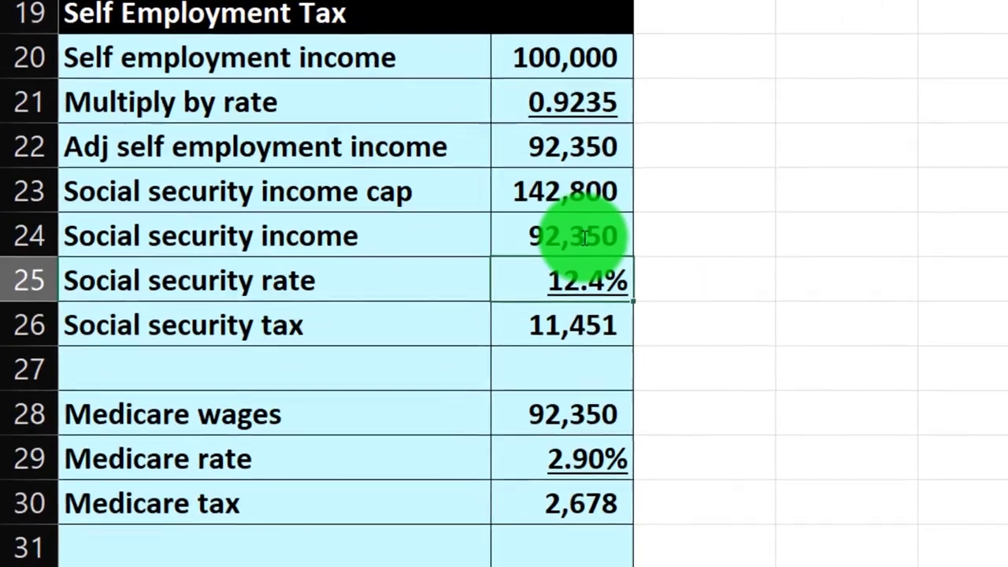
key("Down")
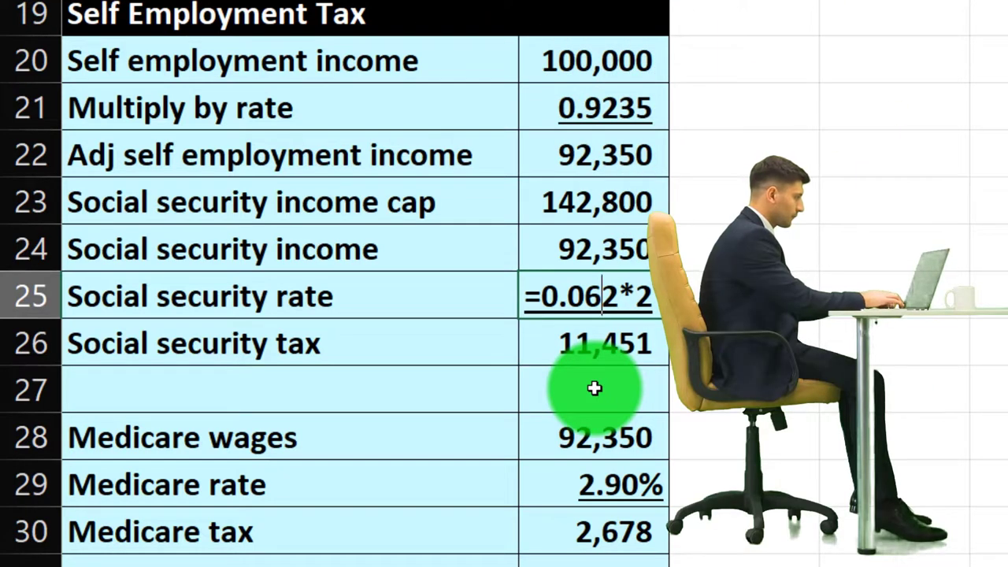
type("12.4%")
key("Return")
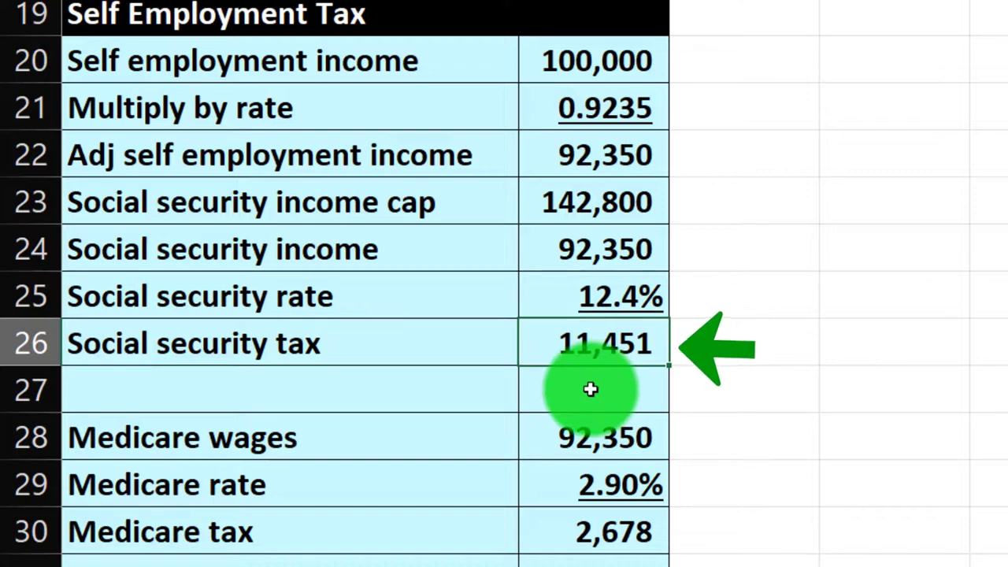
Step: Check the Medicare wages and inspect the formula behind the Medicare rate in the worksheet
left_click(588, 432)
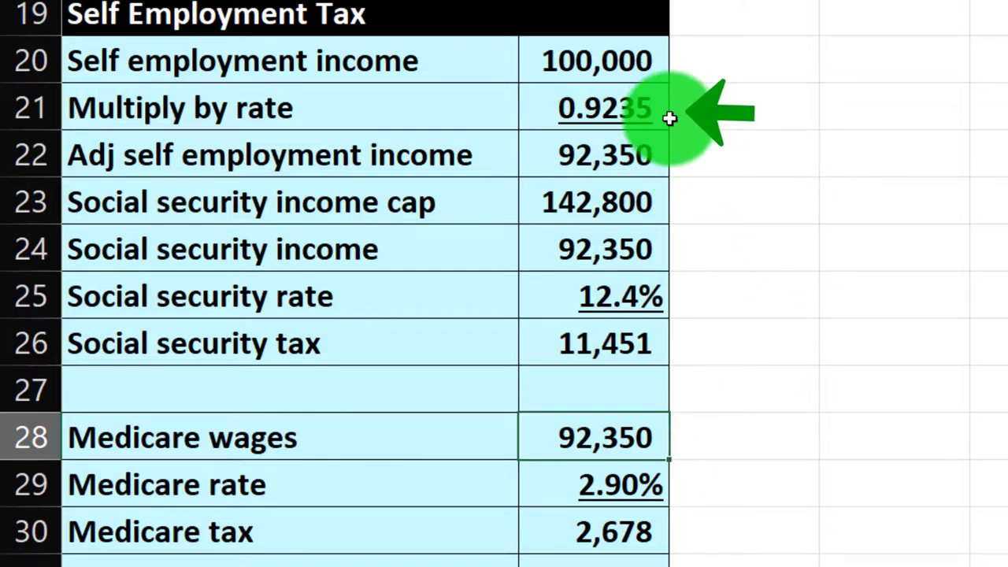
left_click(653, 479)
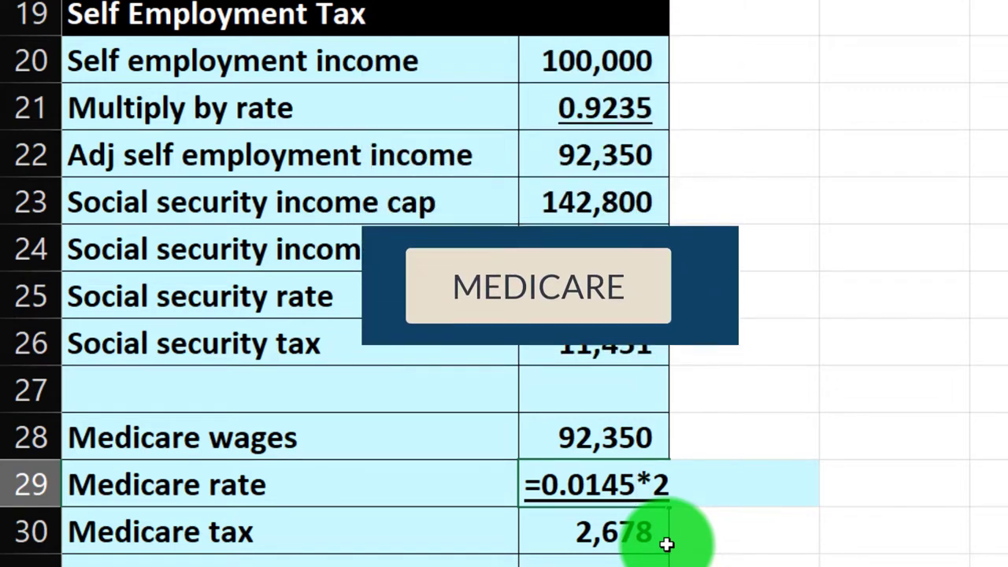
key("Return")
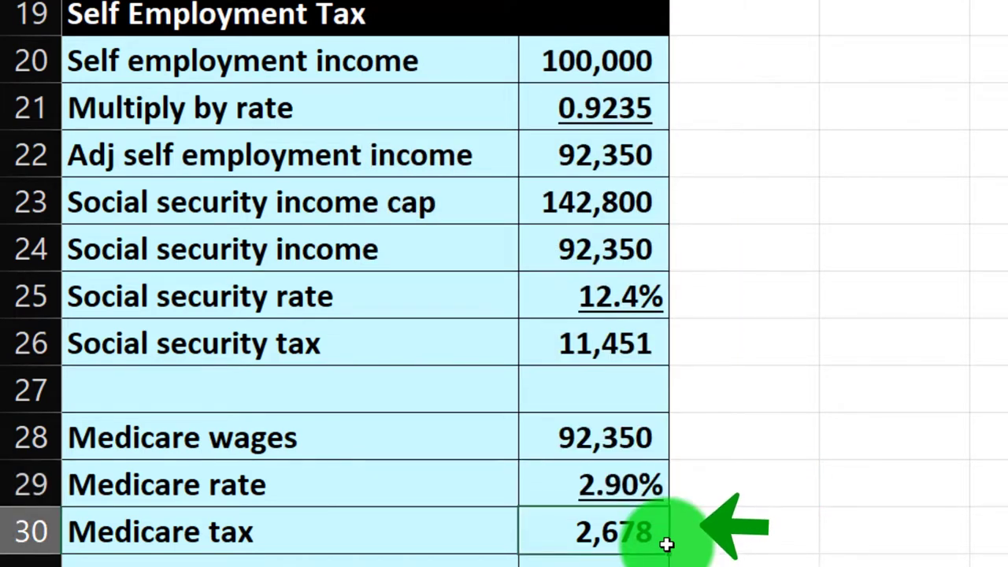
Step: Return to Lacerte and review the income, adjustments and deduction lines on page 1 of Form 1040
left_click(744, 566)
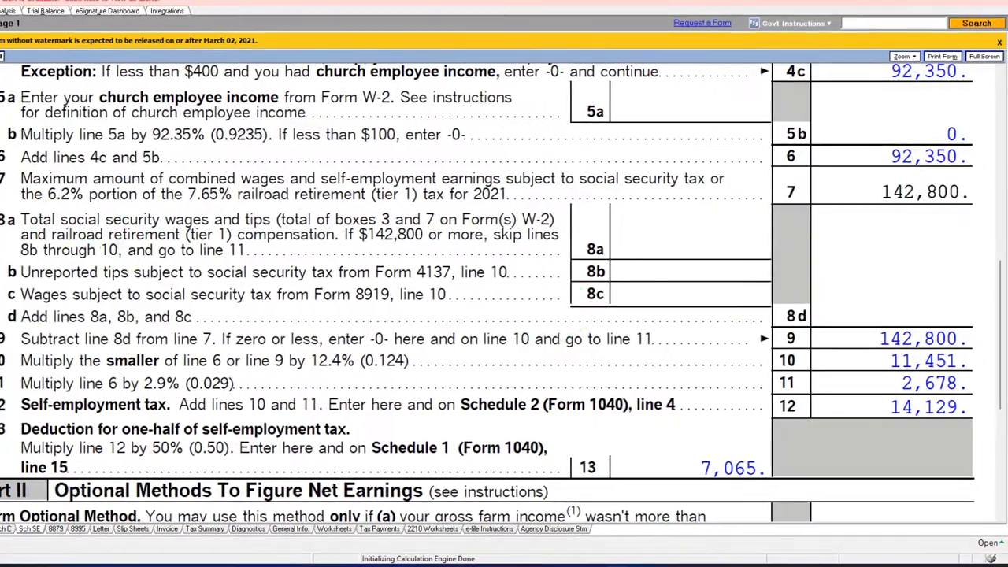
left_click(441, 286)
scroll(631, 343, "up", 3)
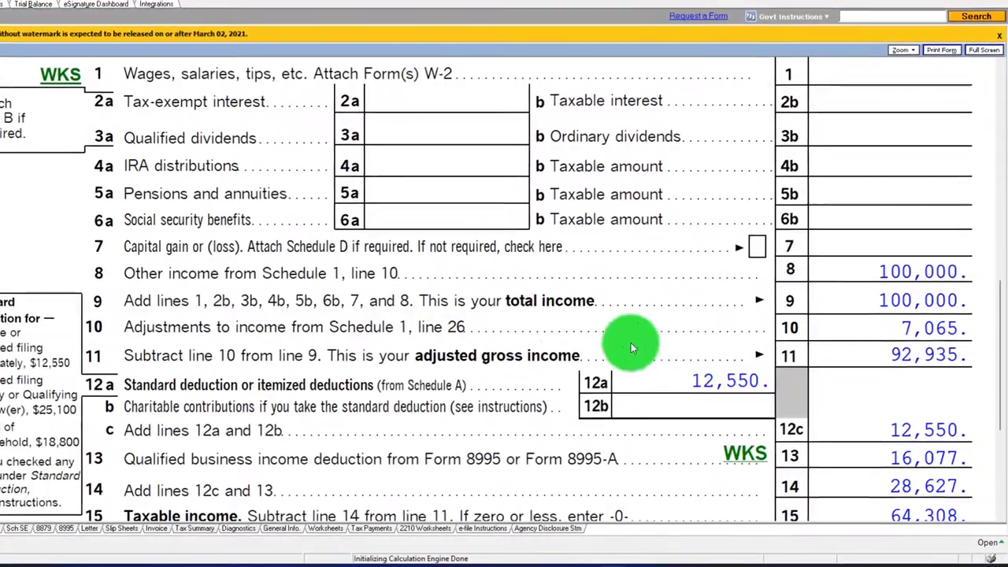
scroll(828, 293, "up", 2)
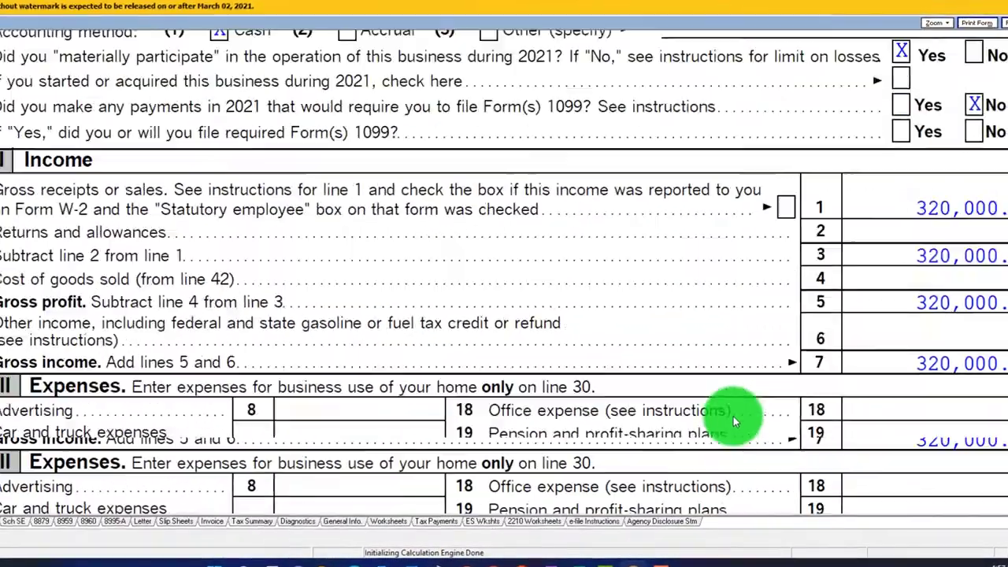
Step: Review the restaurant's Schedule C from gross receipts through total expenses to net profit on line 31
scroll(733, 416, "down", 2)
scroll(905, 130, "down", 10)
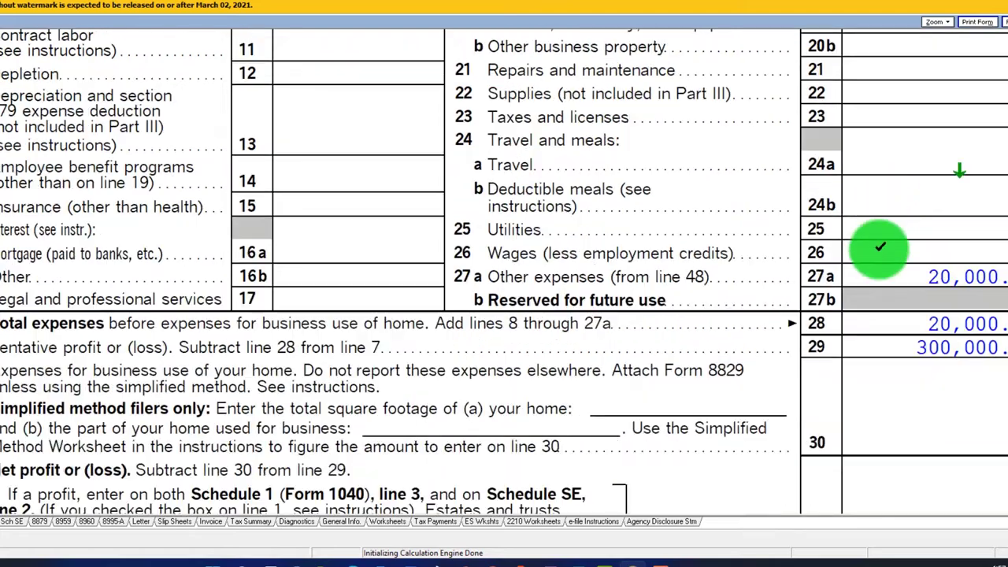
scroll(891, 272, "down", 2)
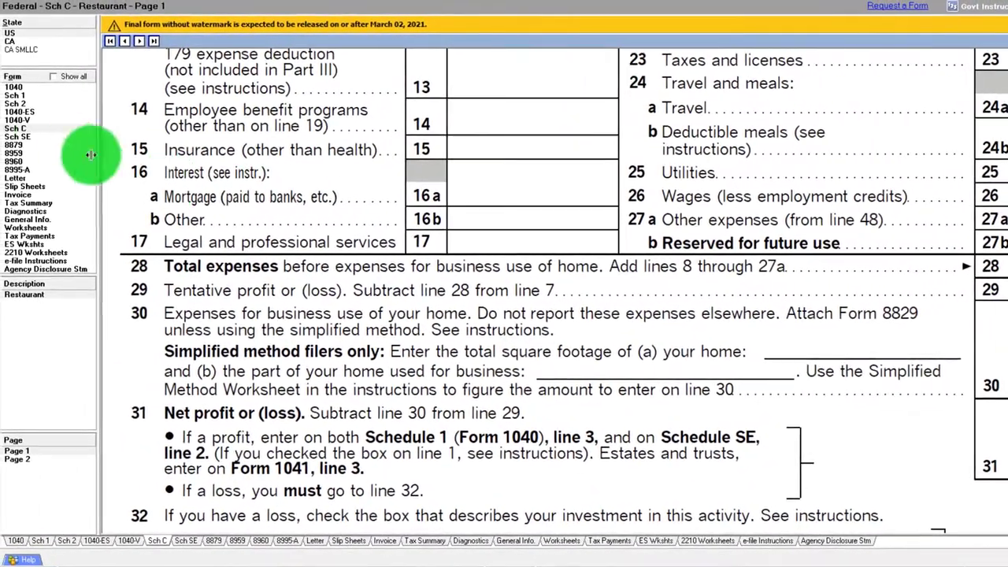
Step: Open Schedule SE and examine how the line 7 social security limit affects self-employment tax and the one-half deduction
left_click(14, 136)
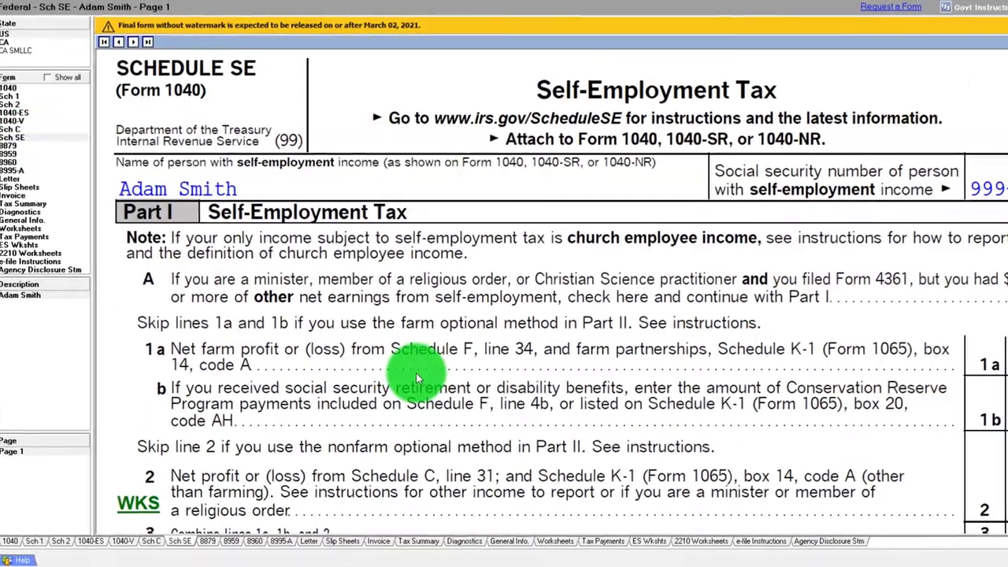
scroll(417, 379, "down", 5)
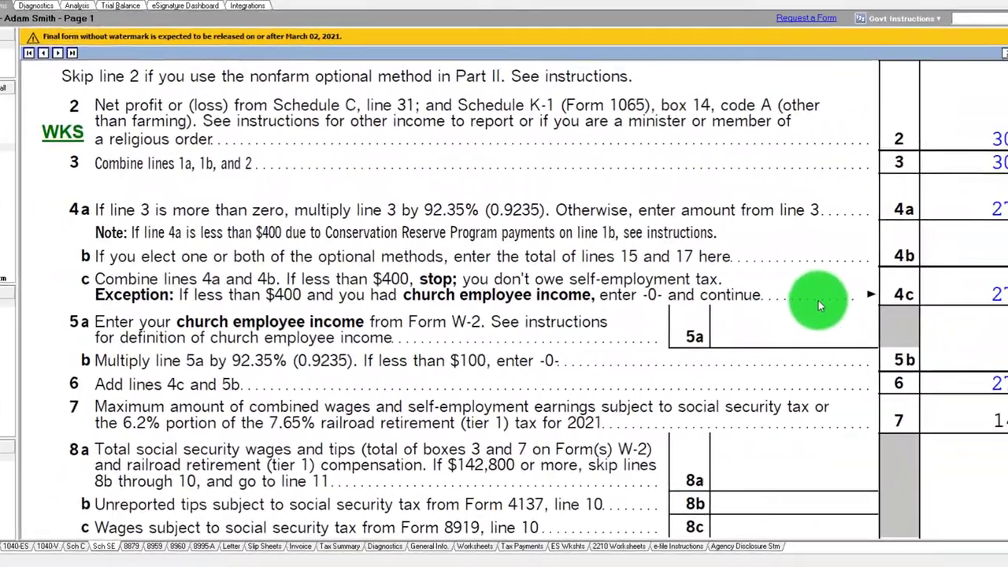
scroll(883, 206, "down", 4)
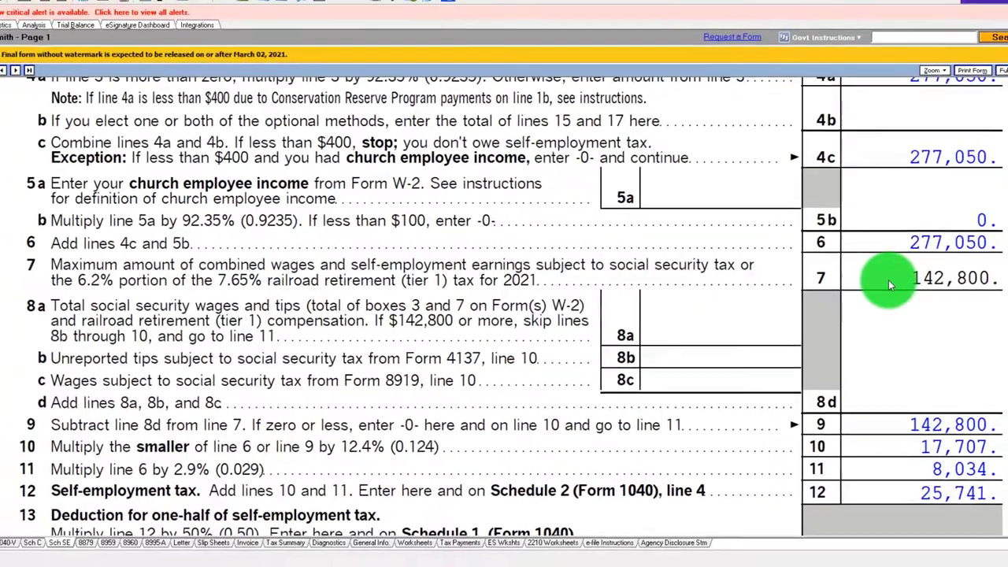
scroll(888, 280, "down", 2)
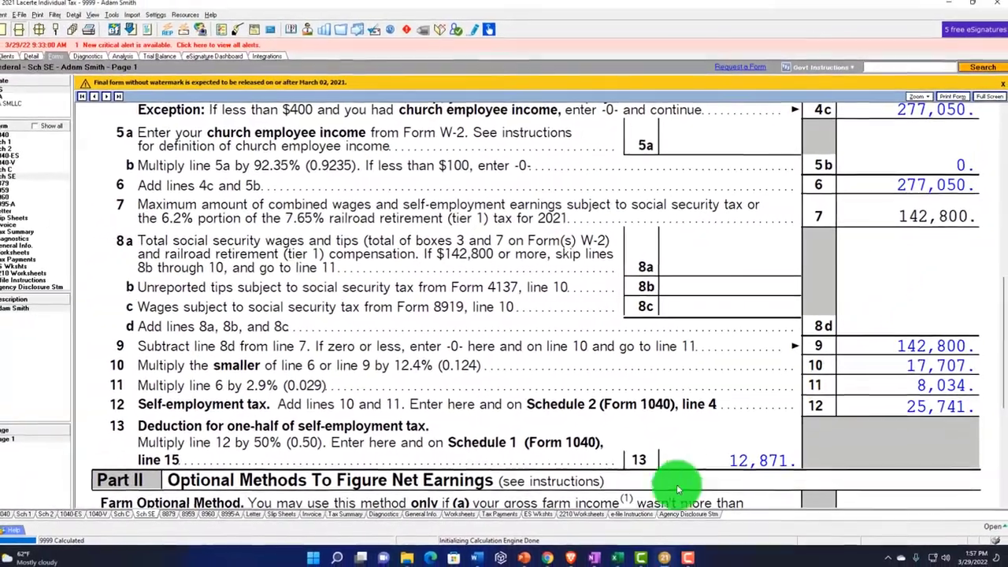
Step: In the Excel workbook's Sch. C sheet, set the first income amount to 320,000 and check net income before office deduction
left_click(618, 560)
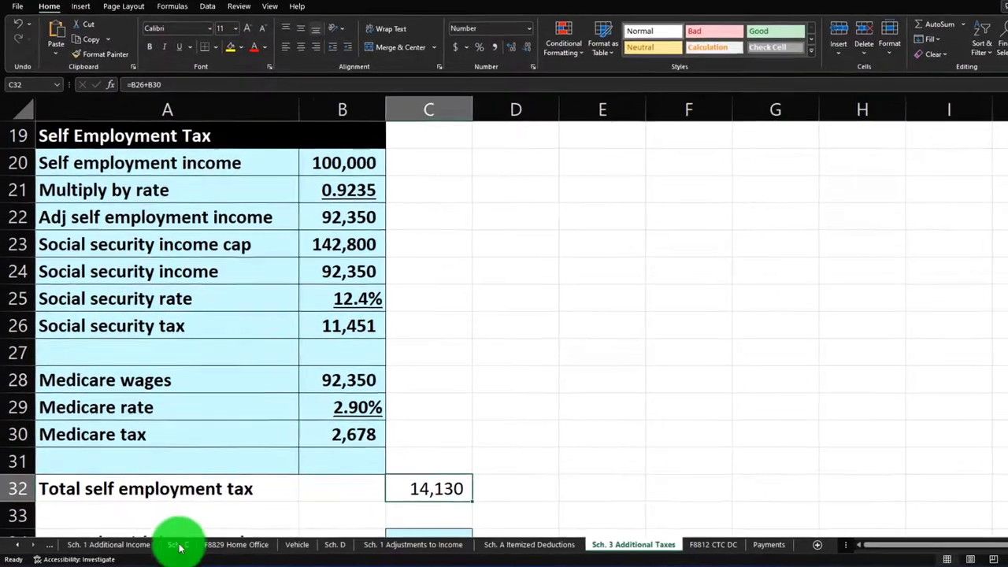
left_click(215, 522)
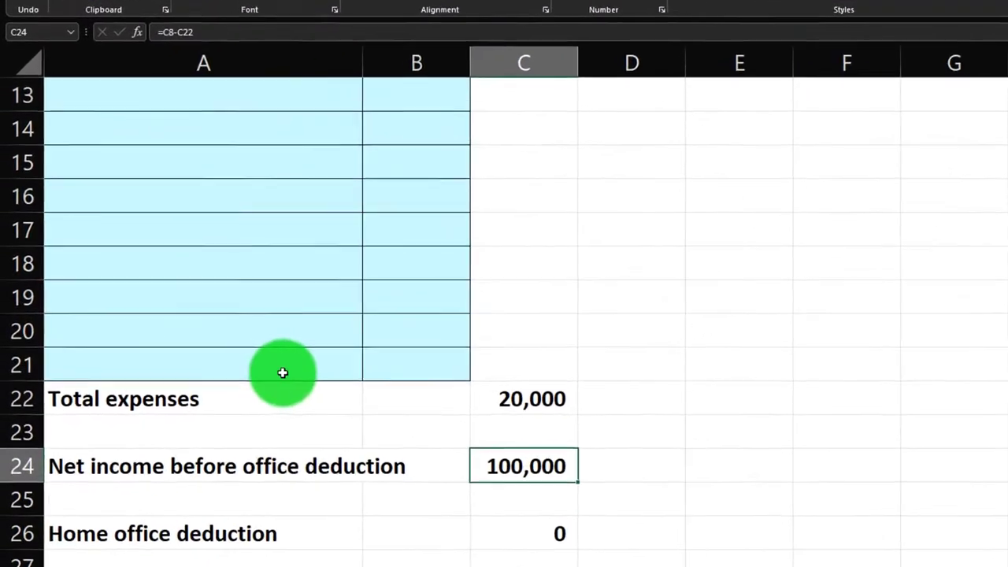
scroll(283, 372, "up", 4)
left_click(472, 178)
type("320,000")
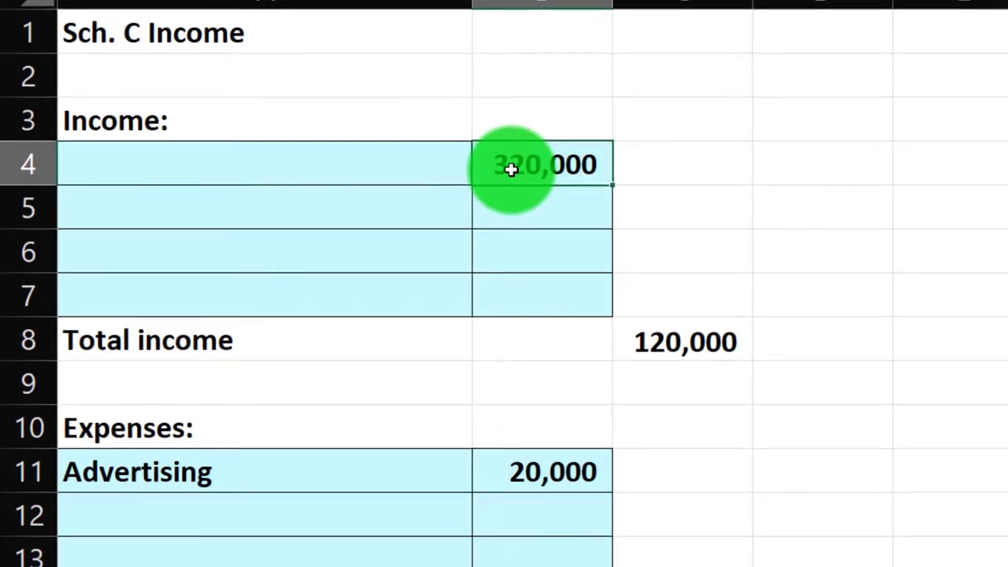
key("Return")
scroll(630, 471, "down", 4)
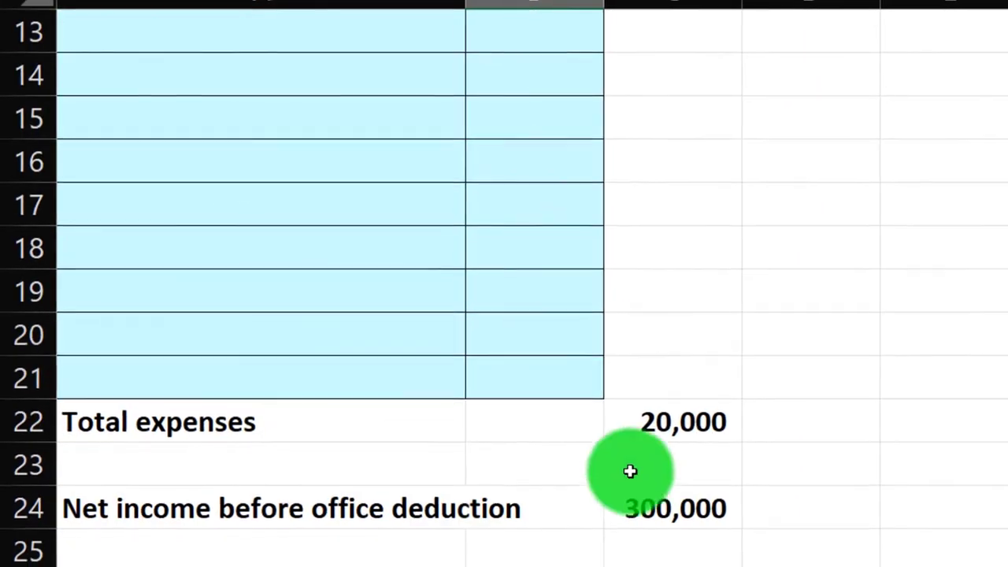
left_click(643, 497)
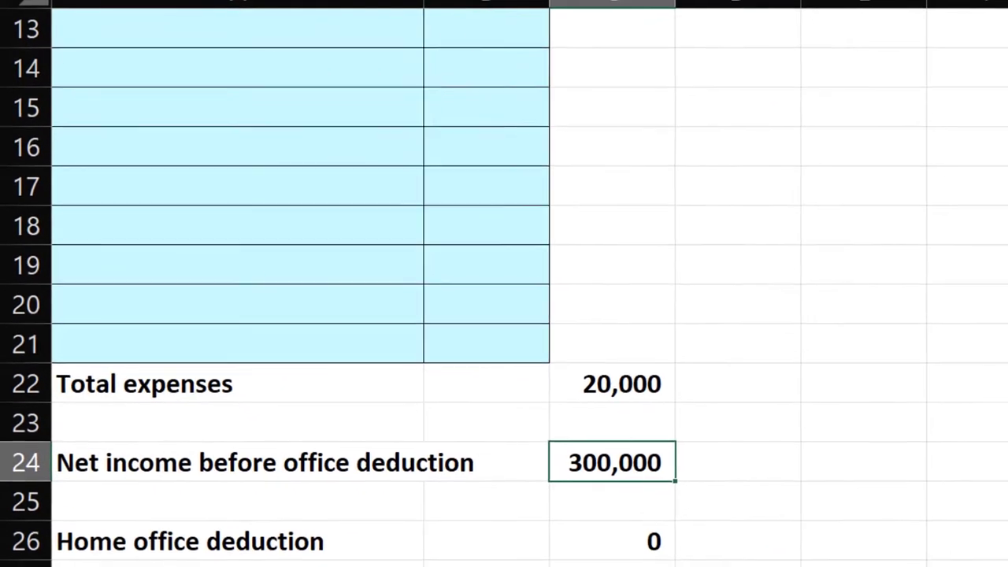
Step: Trace the social security portion of the Self Employment Tax calculation on the Sch. 3 Additional Taxes sheet
left_click(922, 564)
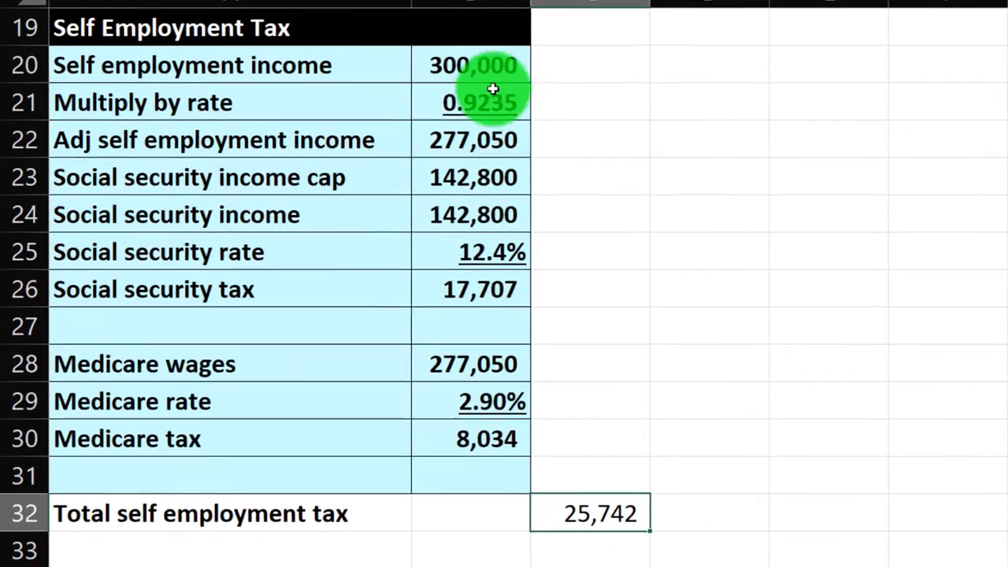
left_click(473, 66)
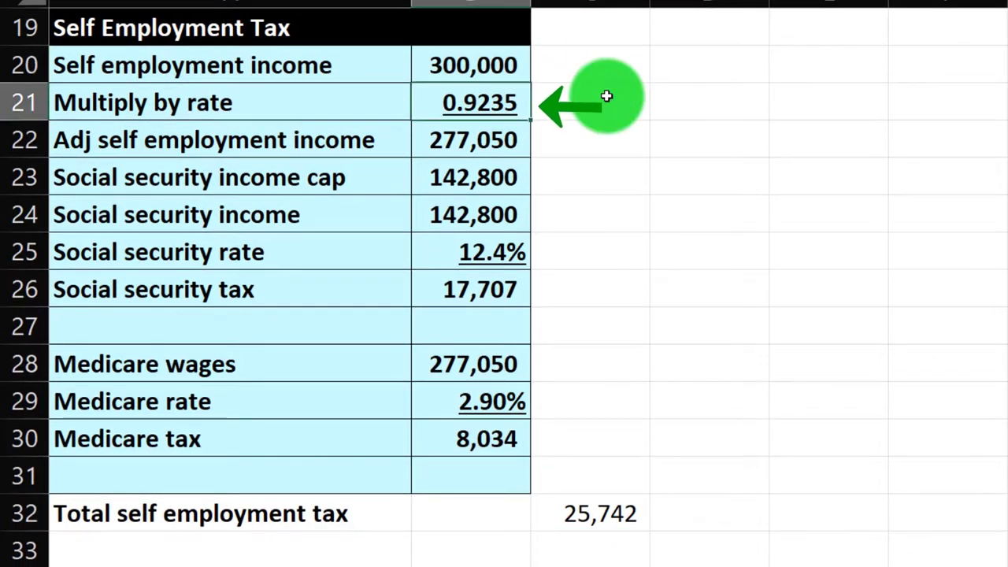
key("Down")
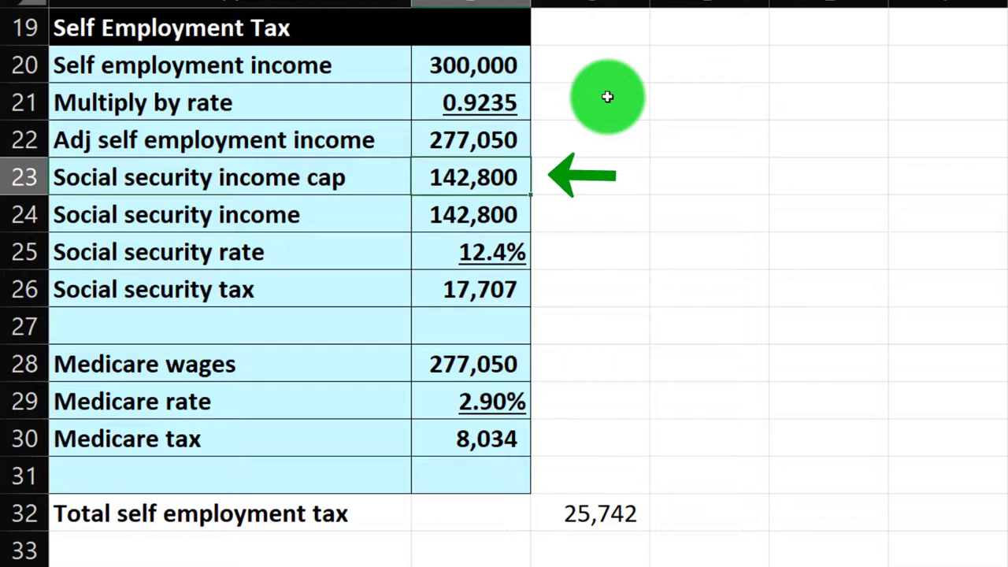
key("Down")
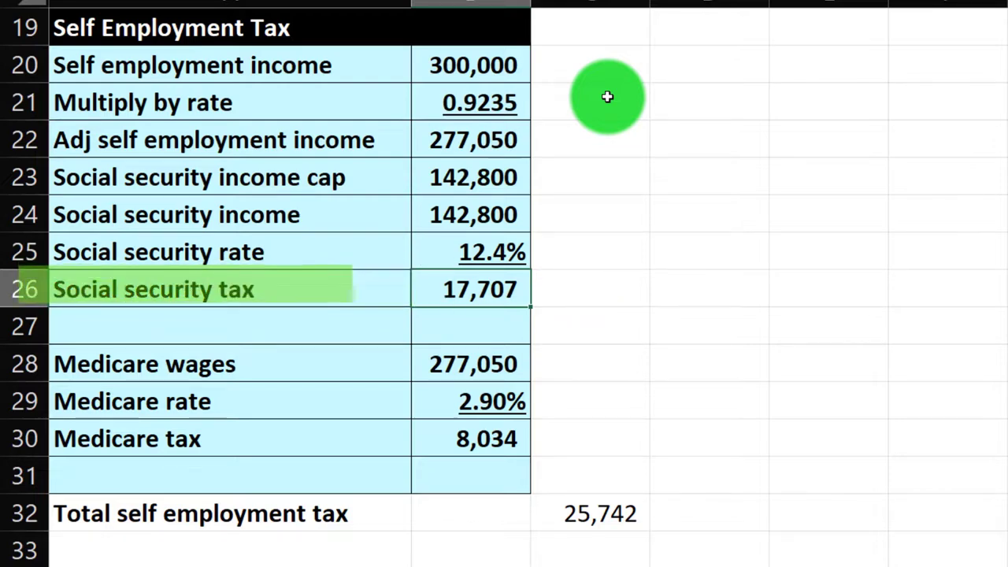
Step: Review the Medicare tax, total self employment tax and total additional taxes on the sheet
key("Down")
key("Down")
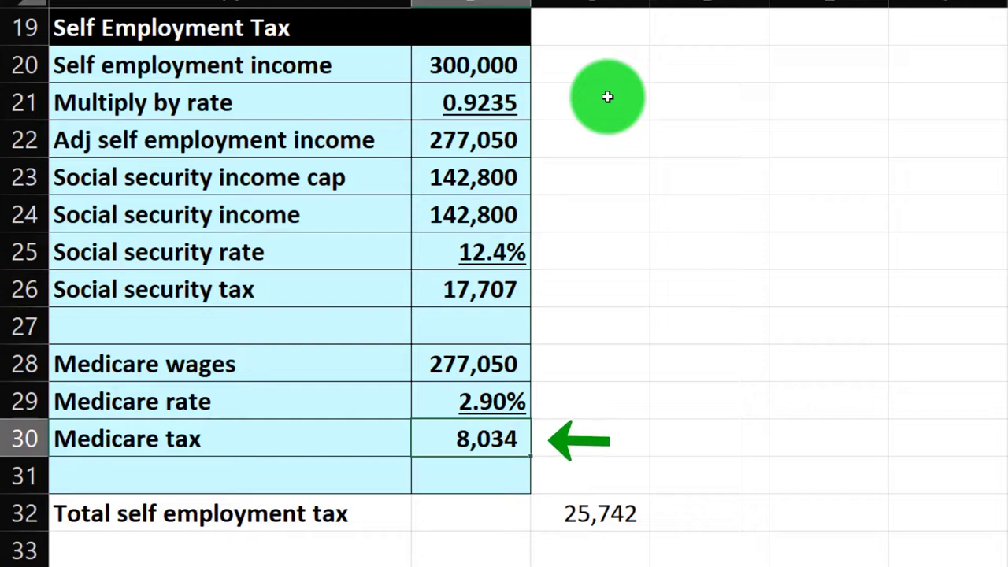
key("Down")
key("Down")
key("Right")
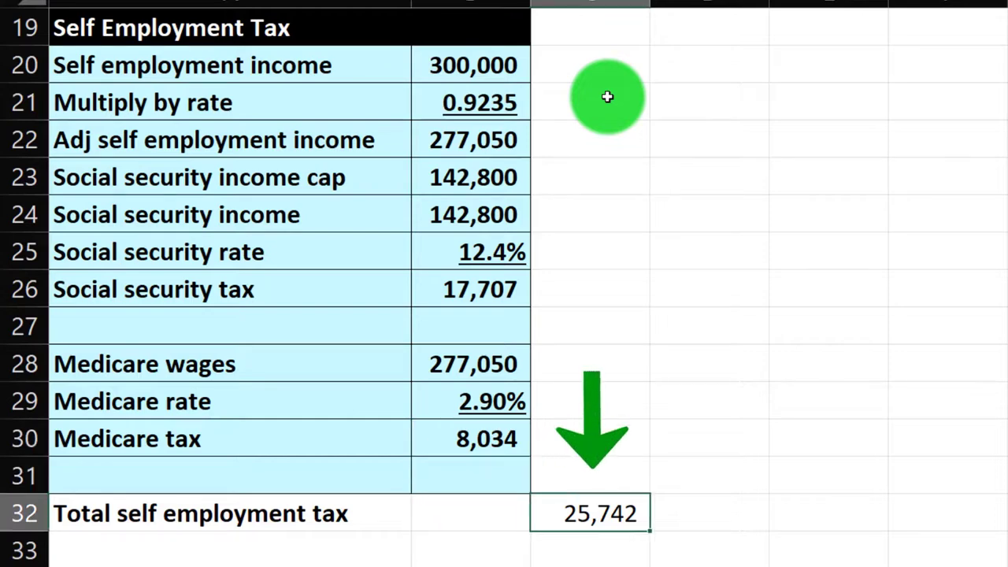
scroll(705, 333, "down", 1)
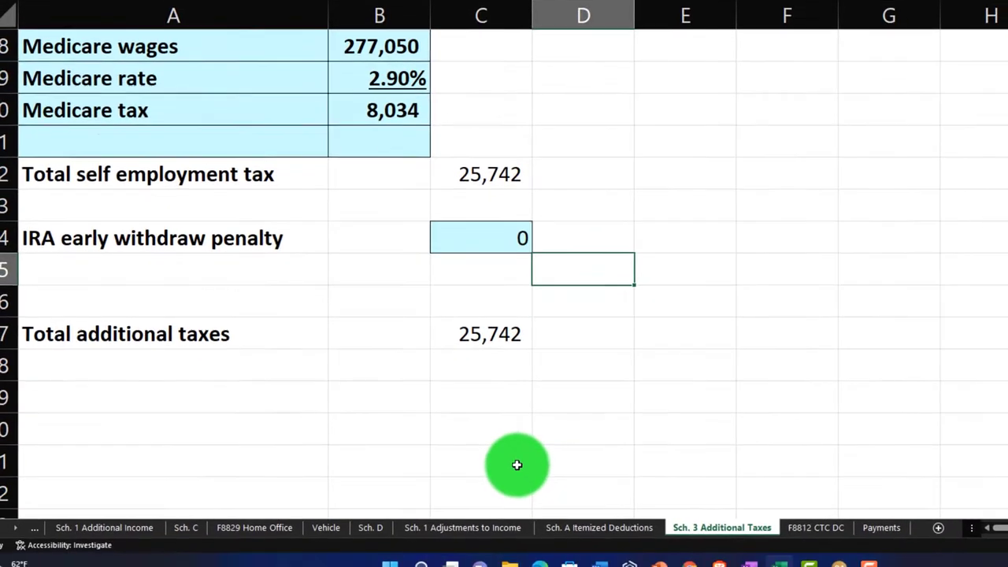
Step: Below Total additional taxes on the Sch. 3 Additional Taxes sheet, enter the heading "Form 8959 Additional Medicare Tax" in A39
scroll(516, 465, "up", 5)
scroll(617, 131, "up", 3)
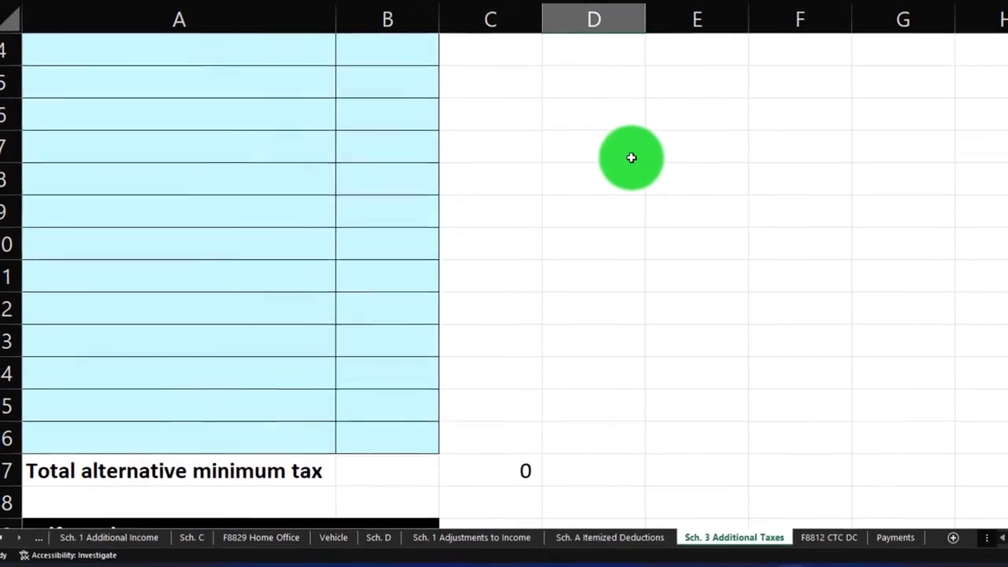
scroll(632, 155, "up", 4)
scroll(549, 290, "down", 8)
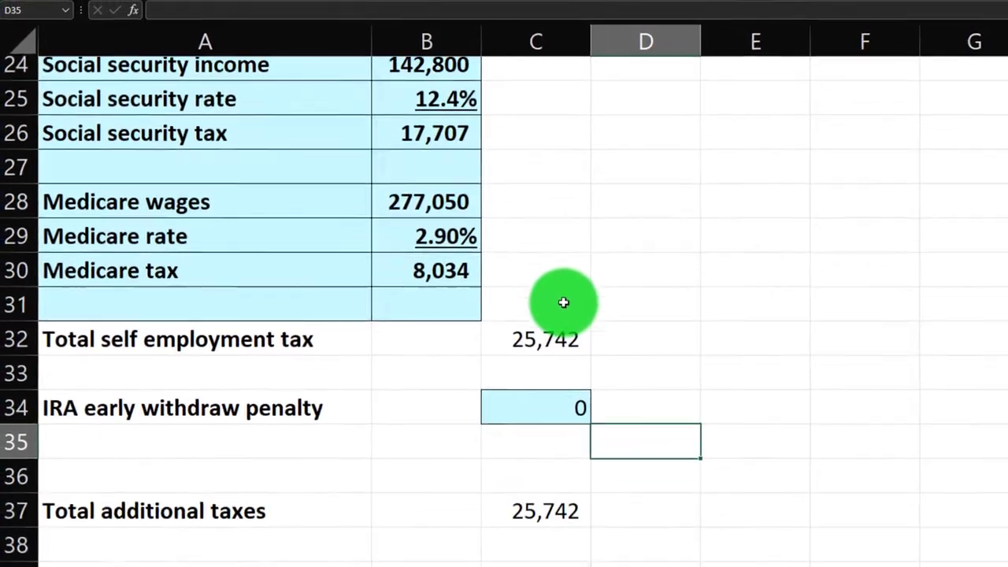
scroll(392, 484, "down", 3)
left_click(122, 272)
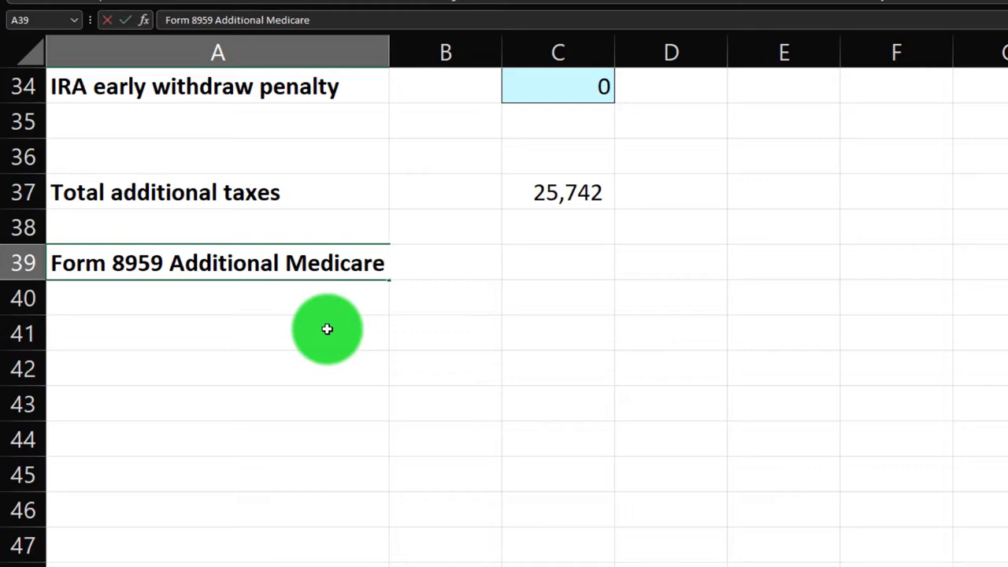
key("Return")
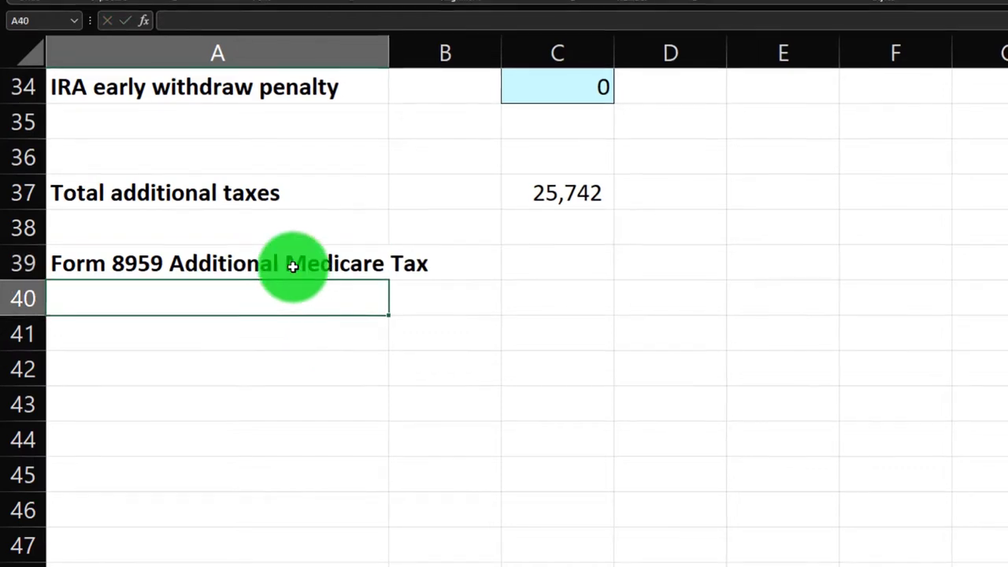
Step: Format the Form 8959 heading across A39:B39 with a black fill and white text
left_click_drag(292, 263, 500, 263)
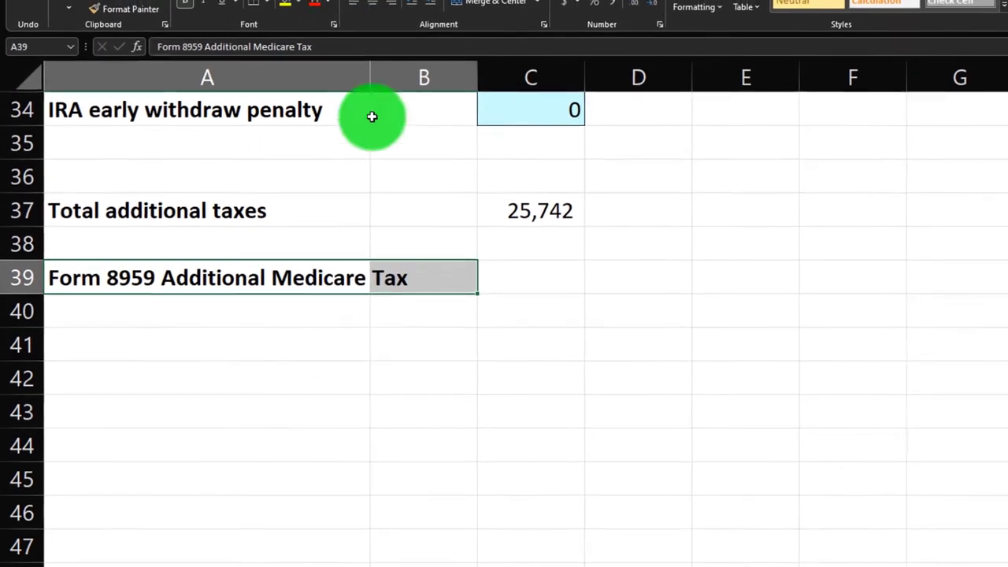
left_click(286, 31)
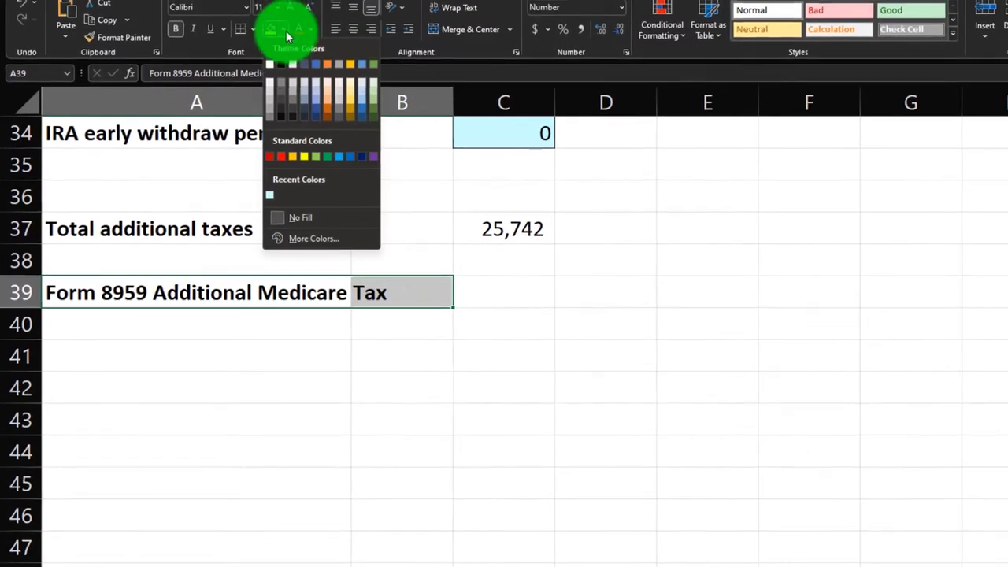
left_click(281, 64)
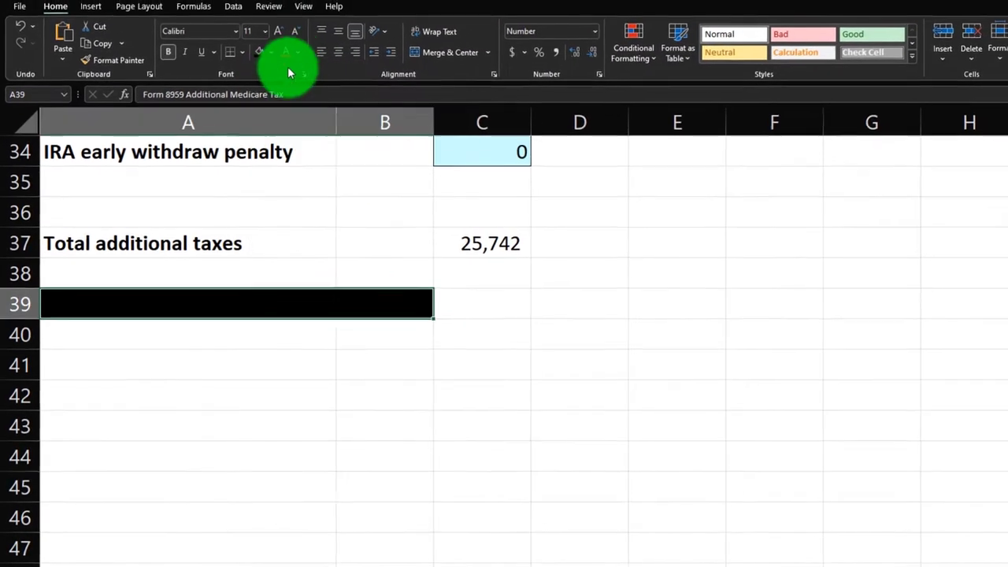
left_click(309, 29)
left_click(276, 117)
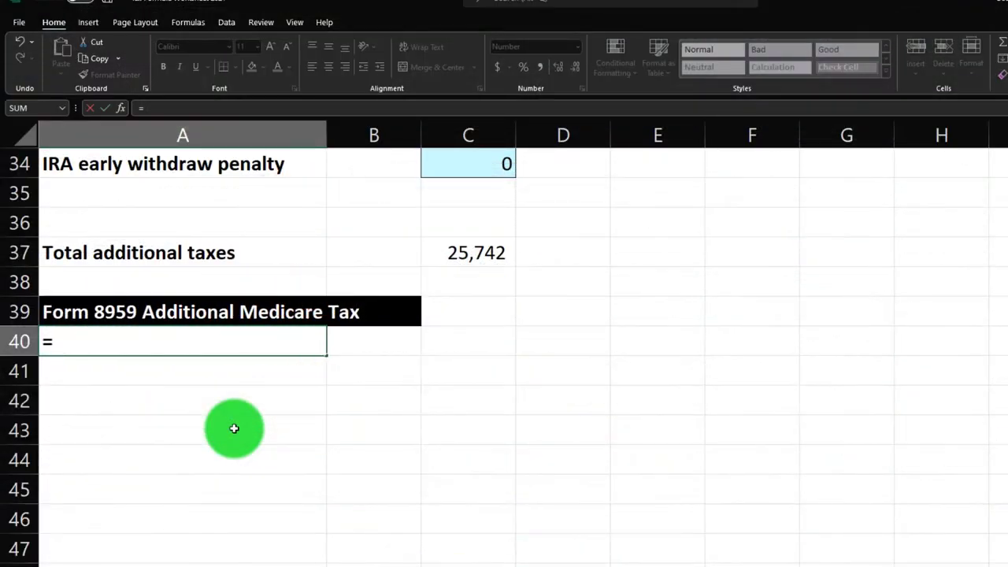
Step: Fill row 40 with references to the Adj self employment income label in A22 and its amount in B22
scroll(234, 428, "up", 6)
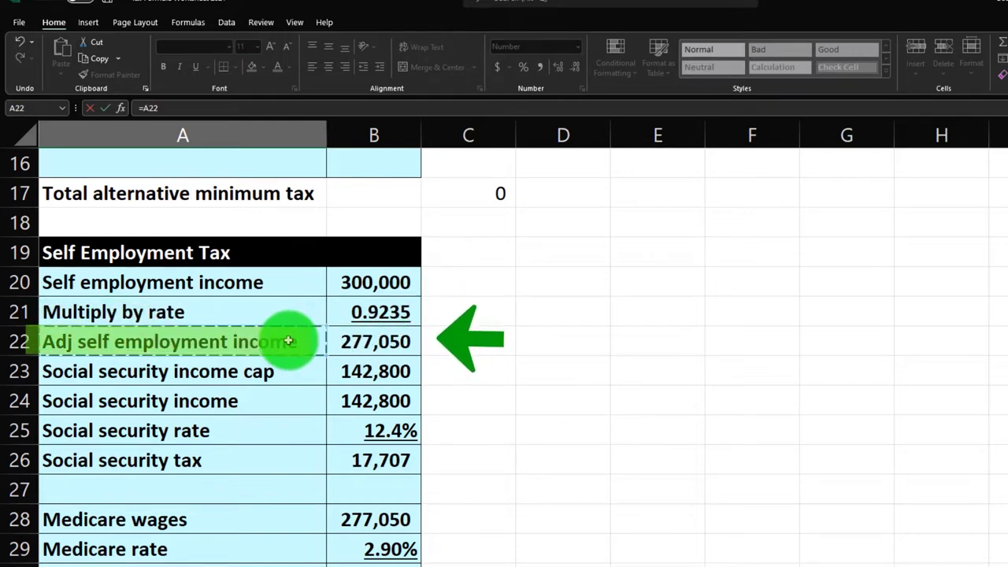
key("BackSpace")
key("BackSpace")
key("BackSpace")
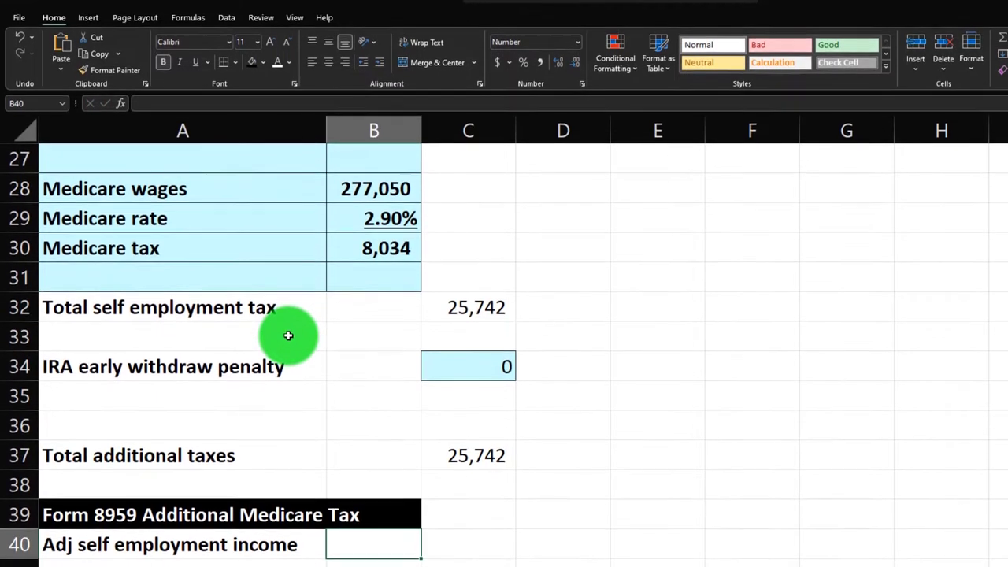
scroll(288, 330, "up", 3)
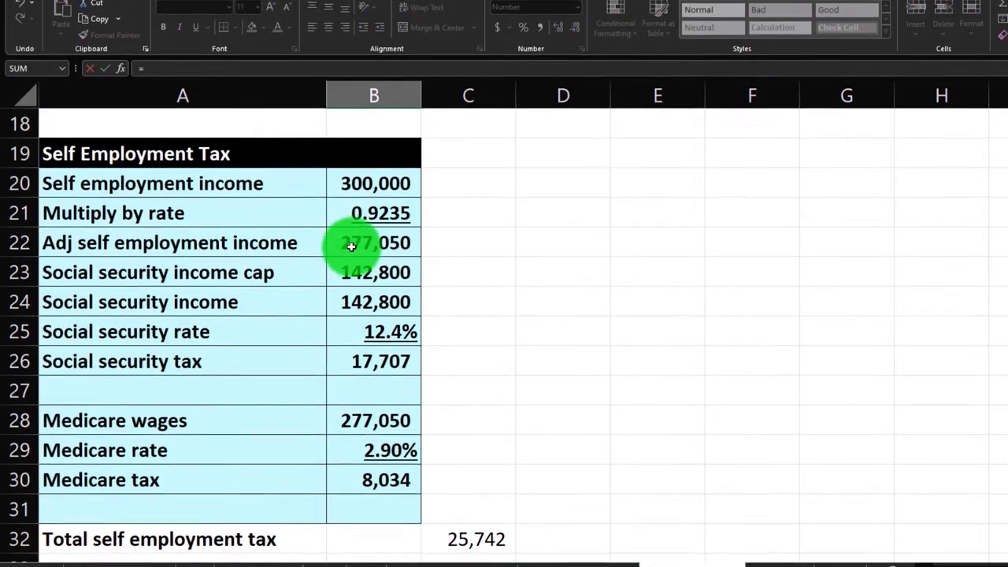
left_click(359, 274)
key("Return")
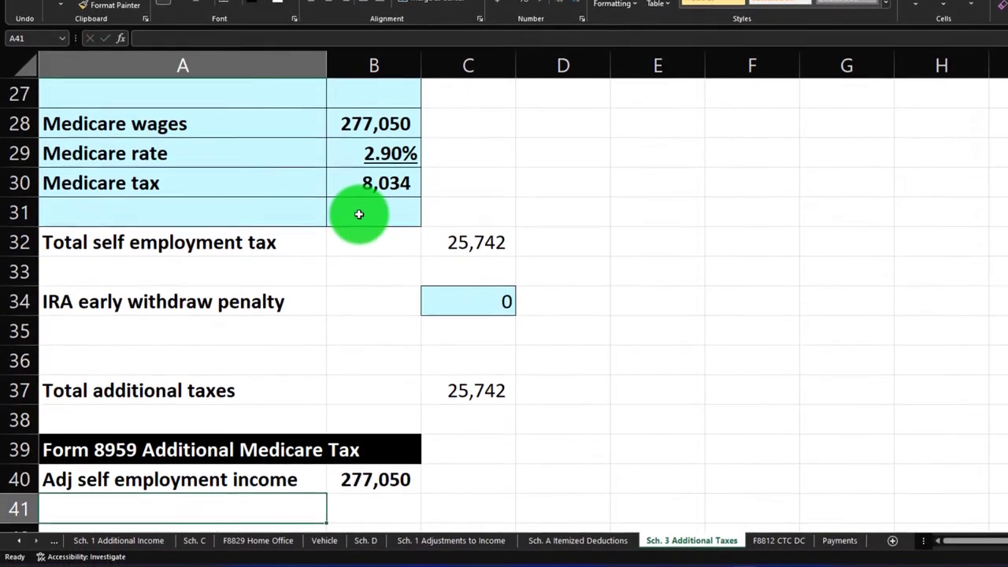
Step: Switch to Lacerte and check the self-employment income and filing status threshold in Part II of Form 8959
left_click(844, 559)
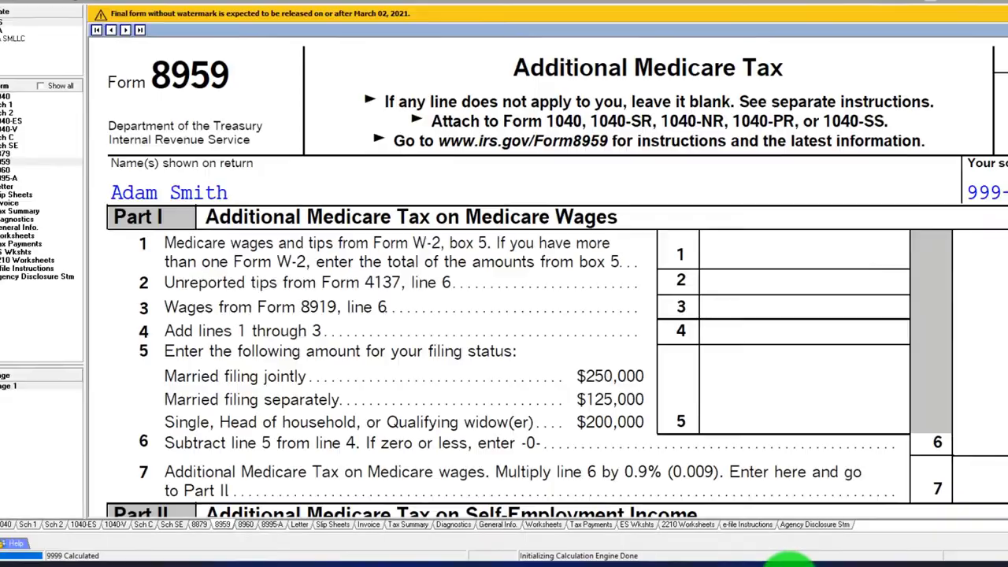
scroll(725, 422, "down", 5)
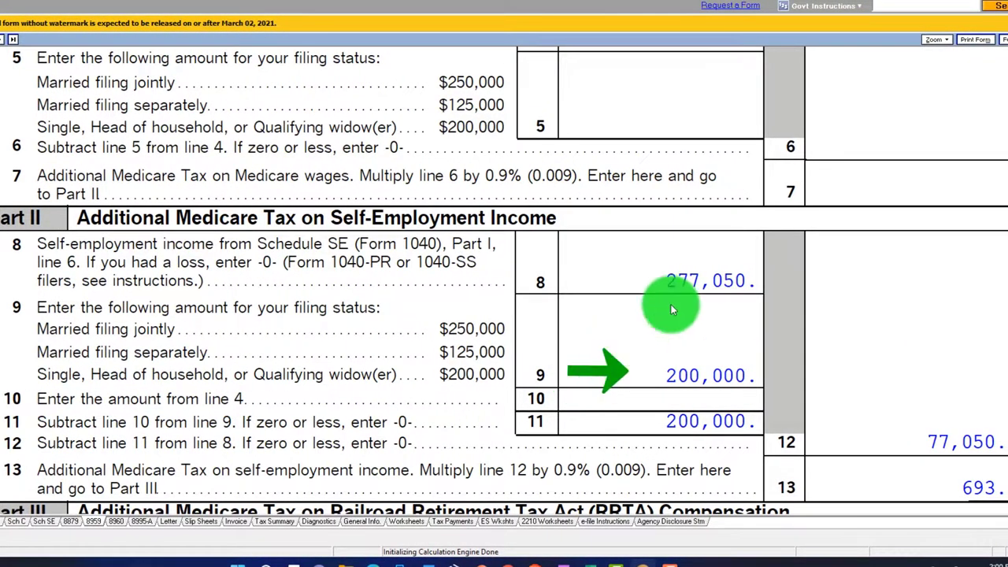
key("alt+Tab")
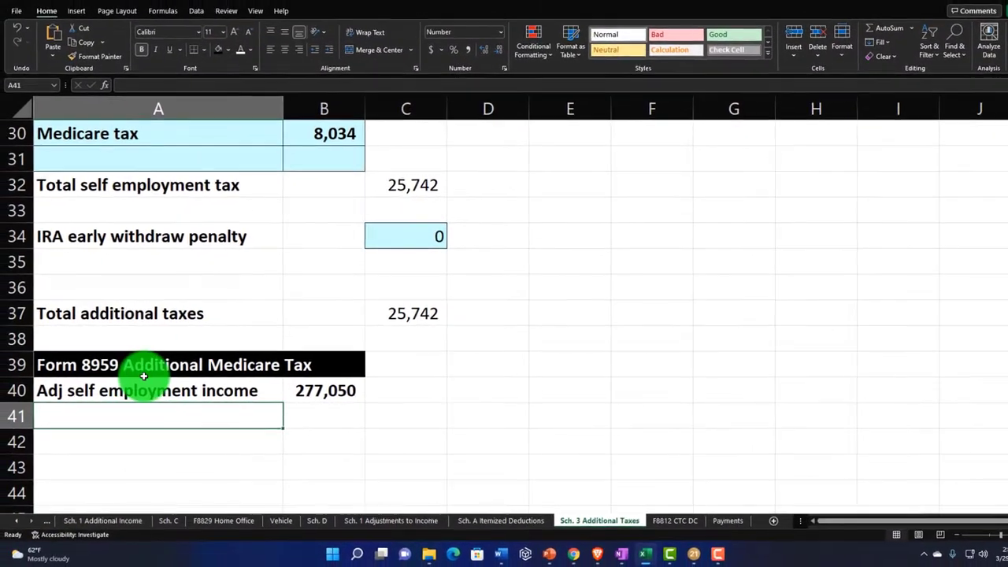
Step: In the Excel workbook, add a "Threashhold" row of 200,000 in row 41 and underline the amount
type("Threashhold")
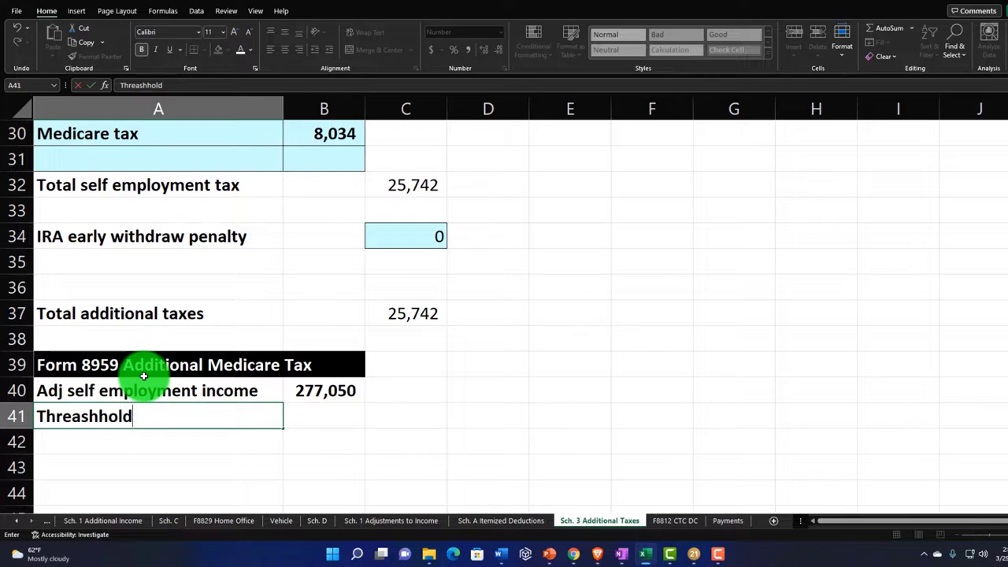
key("Tab")
type("2")
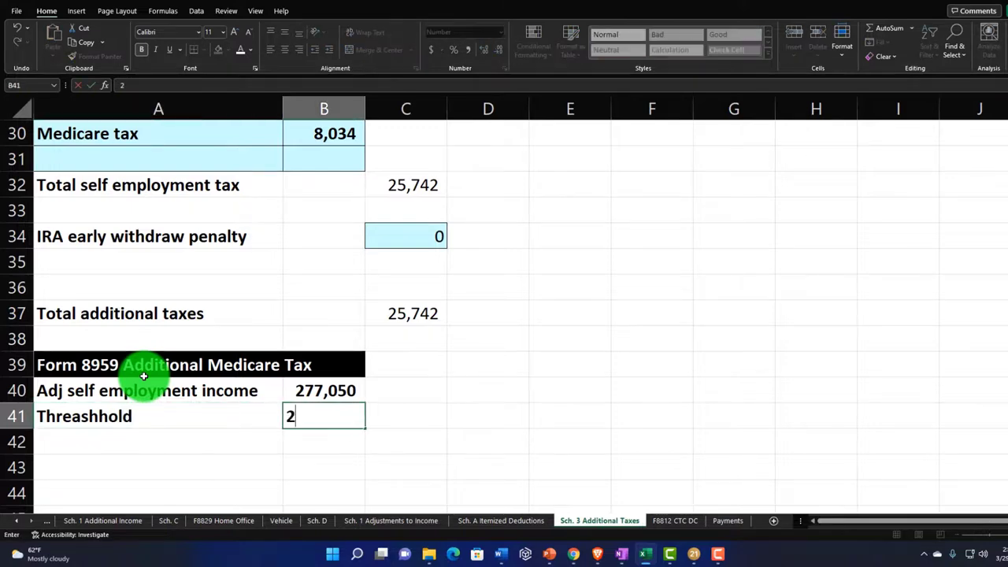
type("00,000")
key("Return")
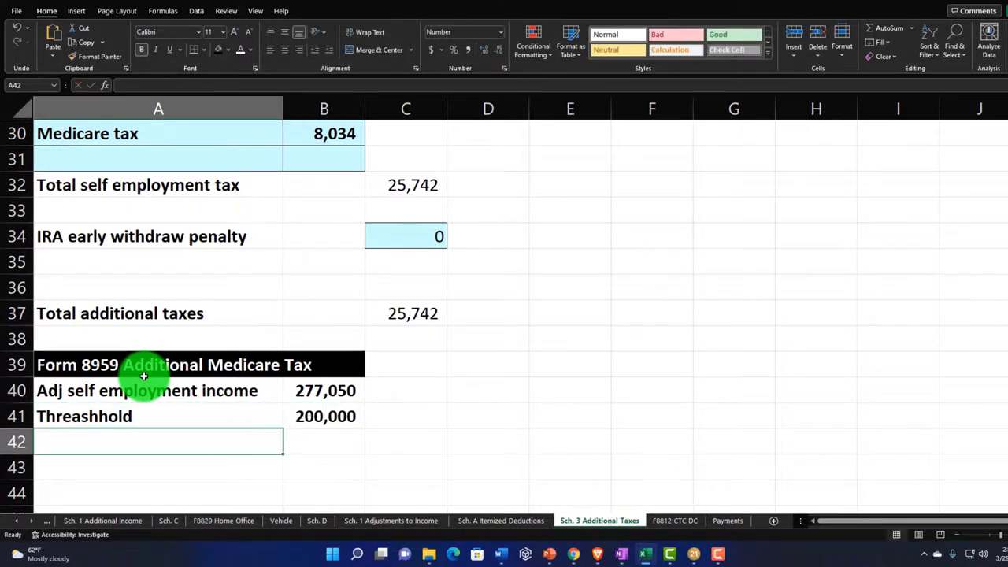
left_click(312, 417)
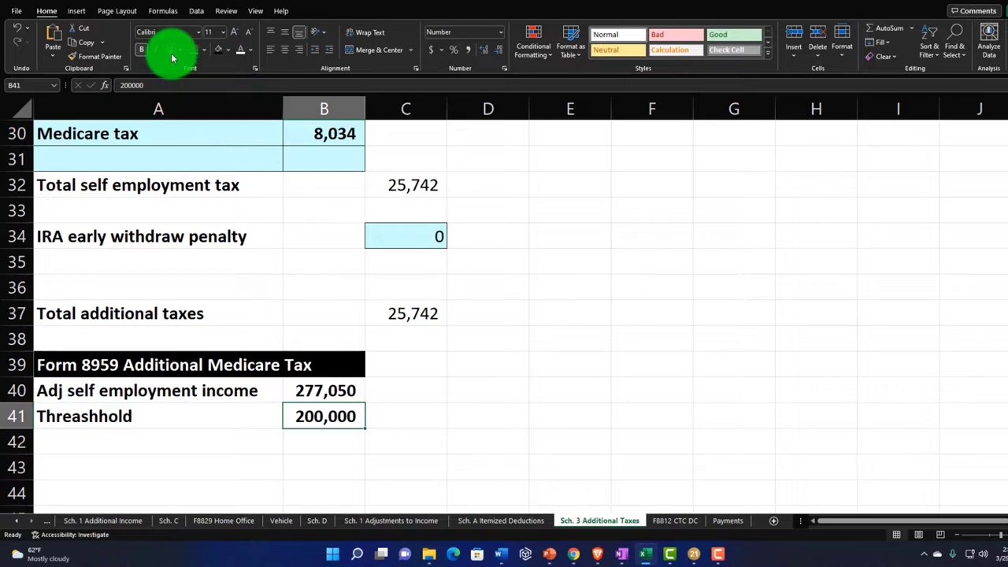
Step: Add an "Amount subject to tax" row in row 42 that subtracts the threshold from the adjusted self employment income
left_click_drag(168, 413, 135, 449)
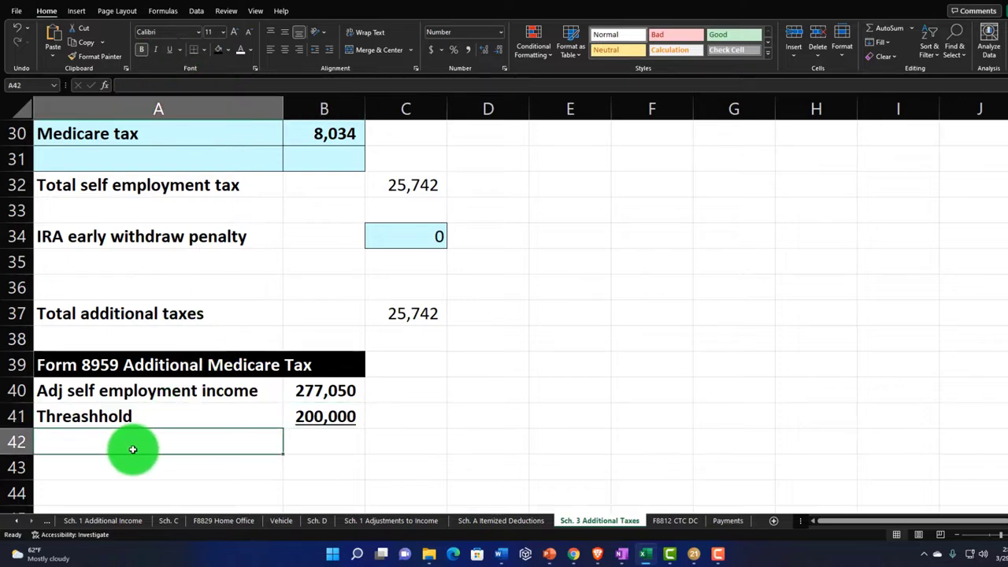
type("Amount subject to tax")
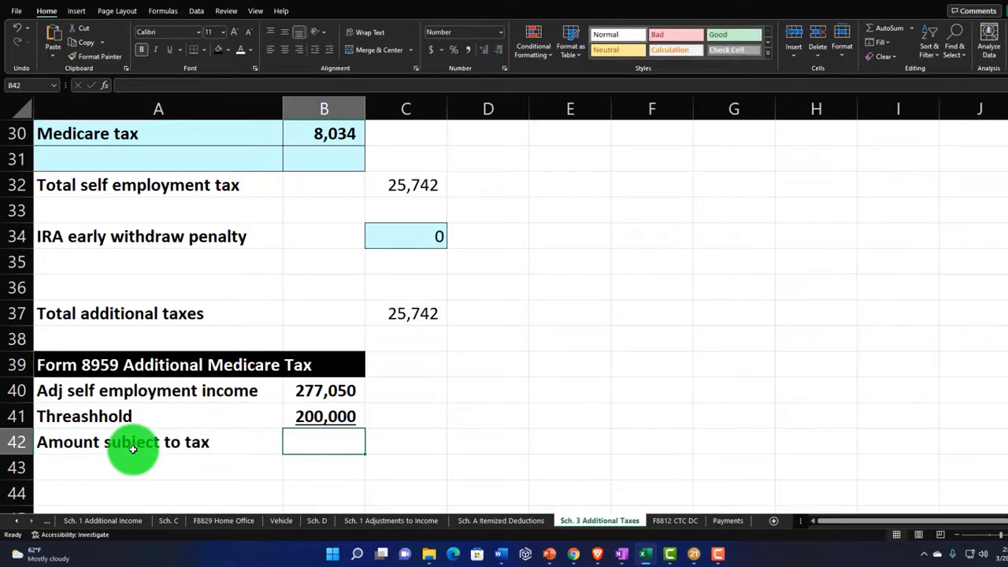
type("=")
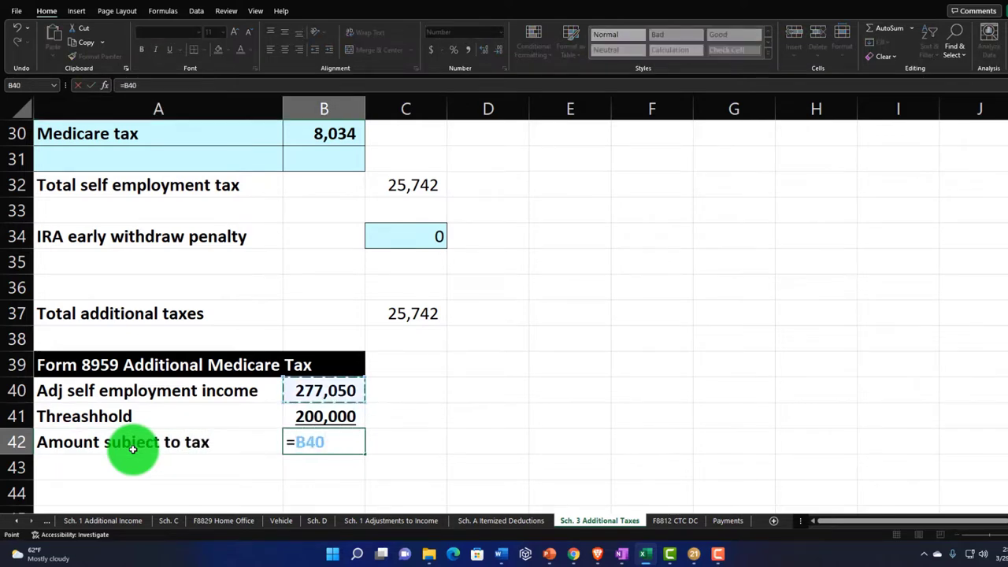
key("Return")
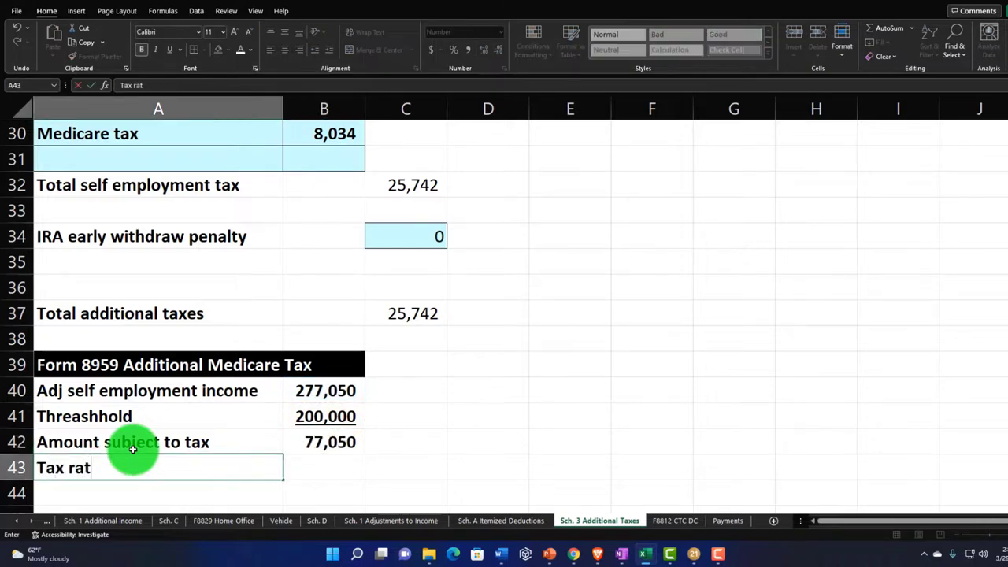
Step: Add a "Tax rate" row using the rate from Form 8959 line 13 in Lacerte, entering .009 as an underlined 0.90% in B43
type("Tax rate")
key("Tab")
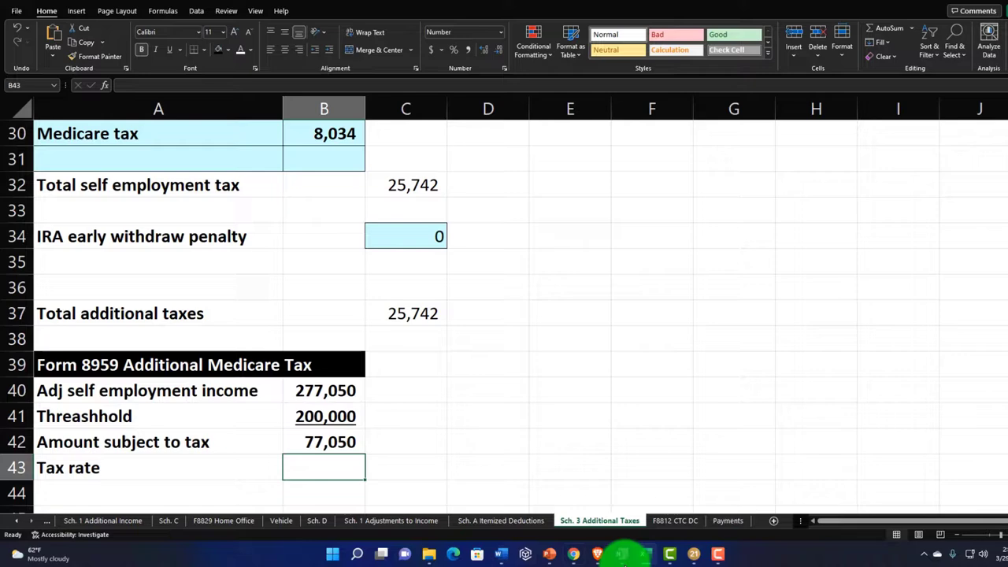
left_click(696, 558)
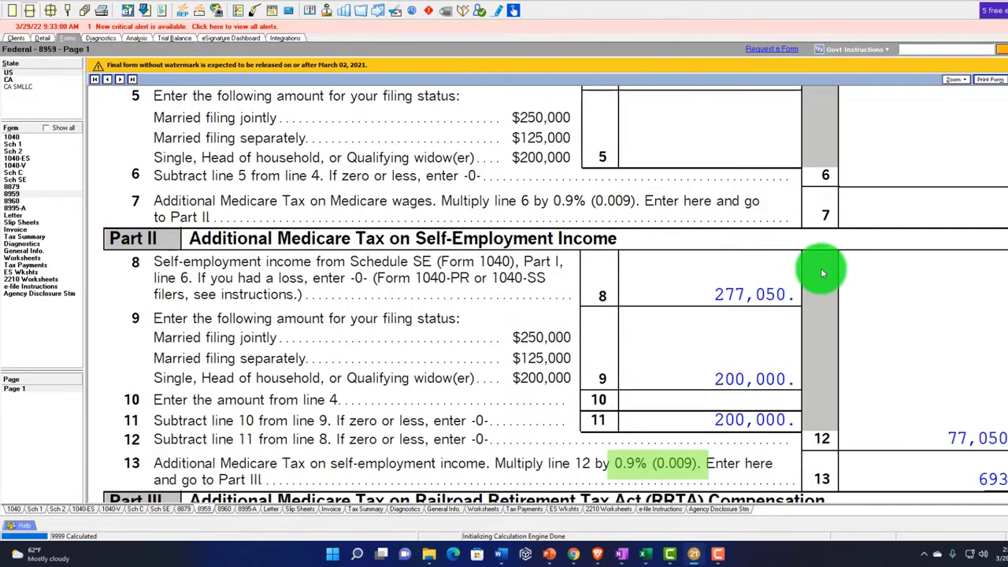
key("alt+Tab")
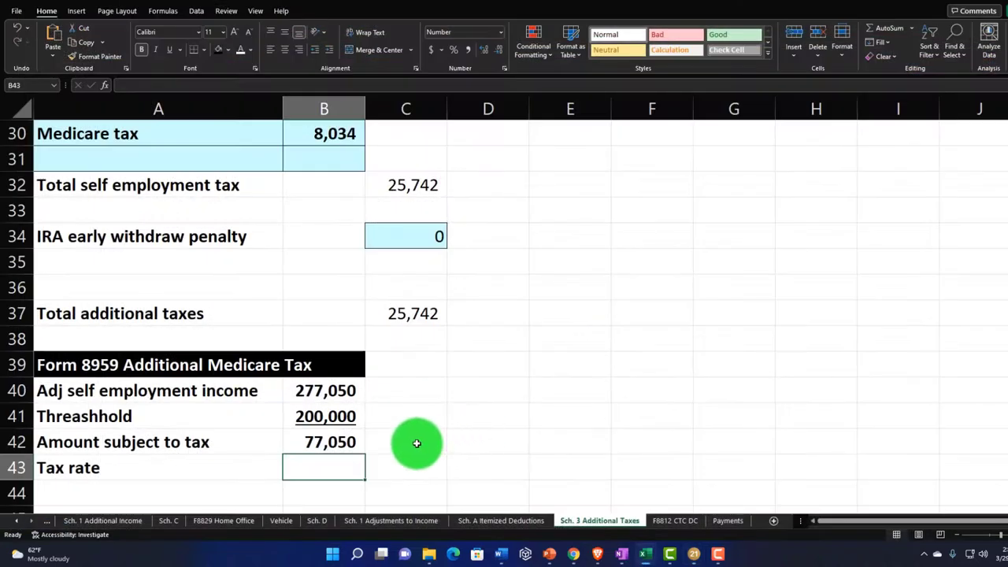
type(".009")
key("shift+Tab")
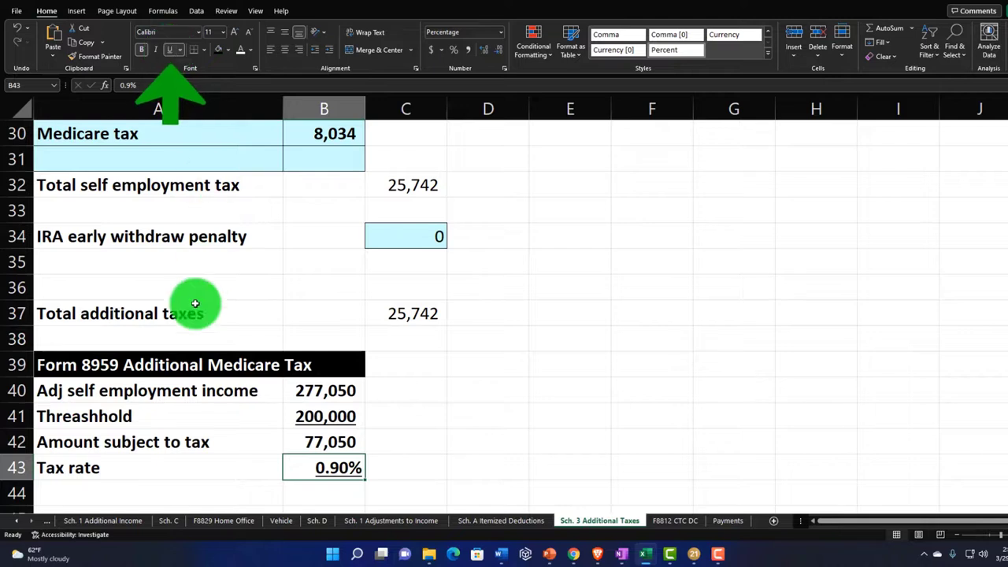
Step: Label row 44 "Additional Medicare Tax" and calculate it in C44 as =B42*B43
left_click(120, 494)
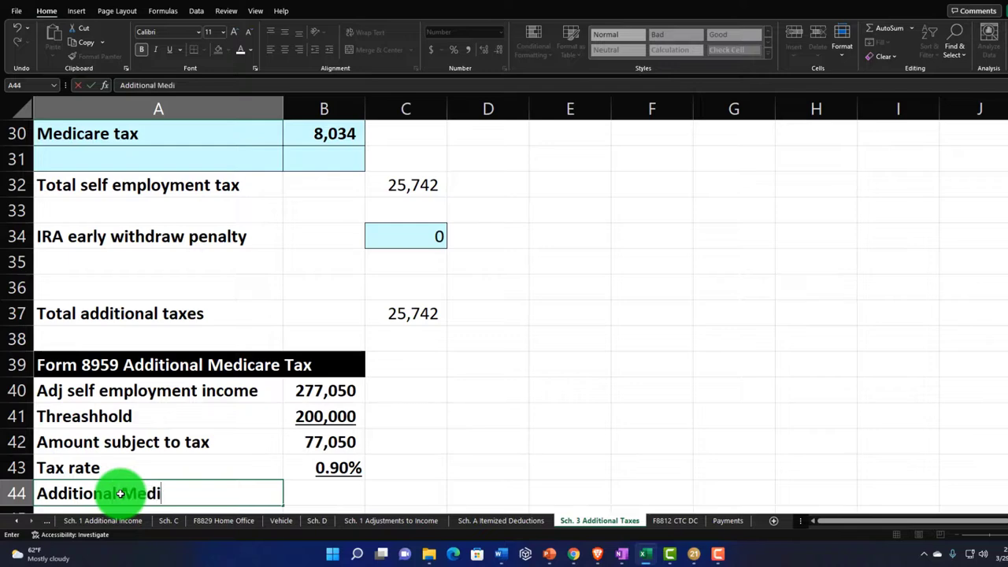
type("Additional Medicare Tax")
key("Tab")
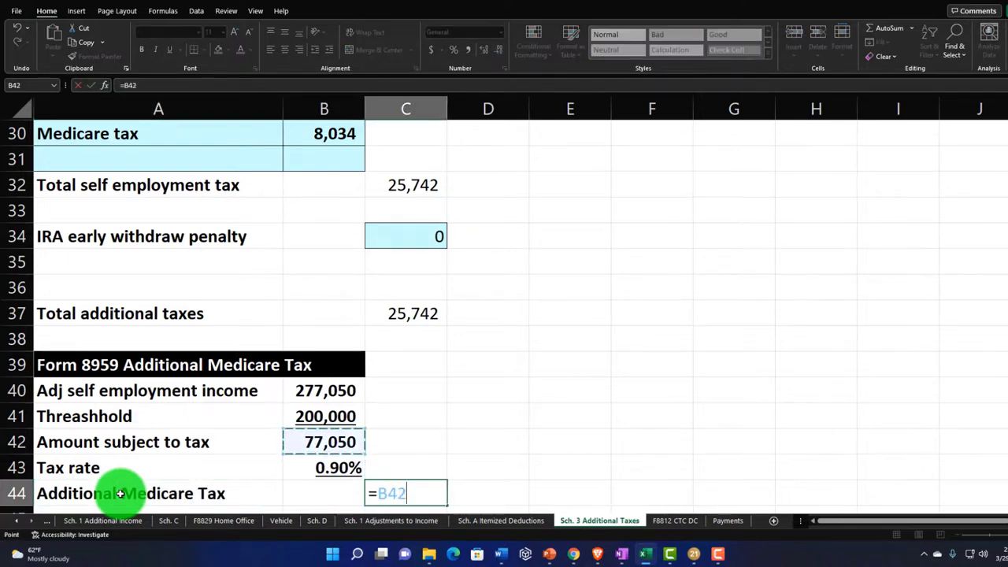
key("Return")
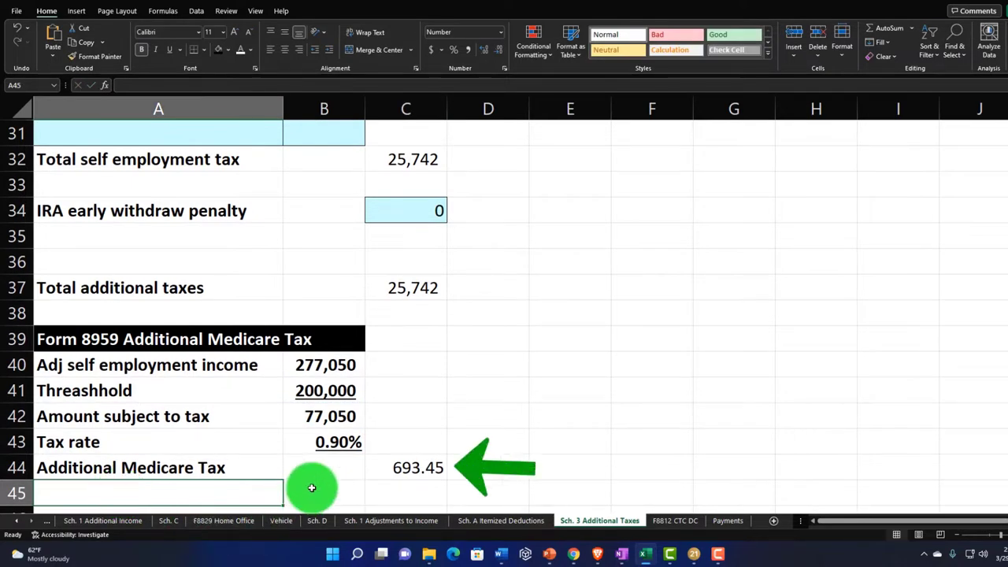
Step: Copy the number format of the Total additional taxes amount in C37 onto C44:C47
left_click(428, 284)
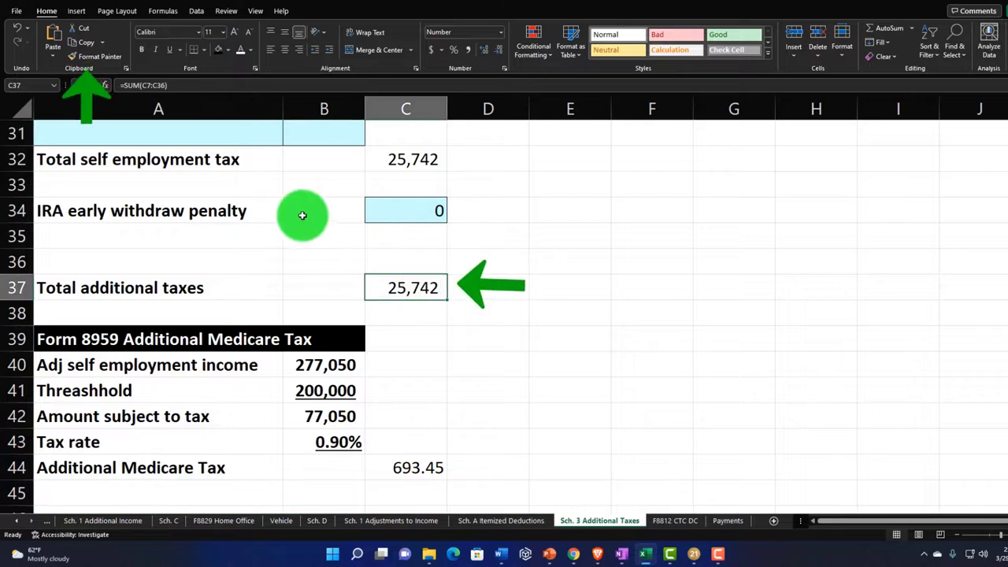
scroll(376, 260, "down", 1)
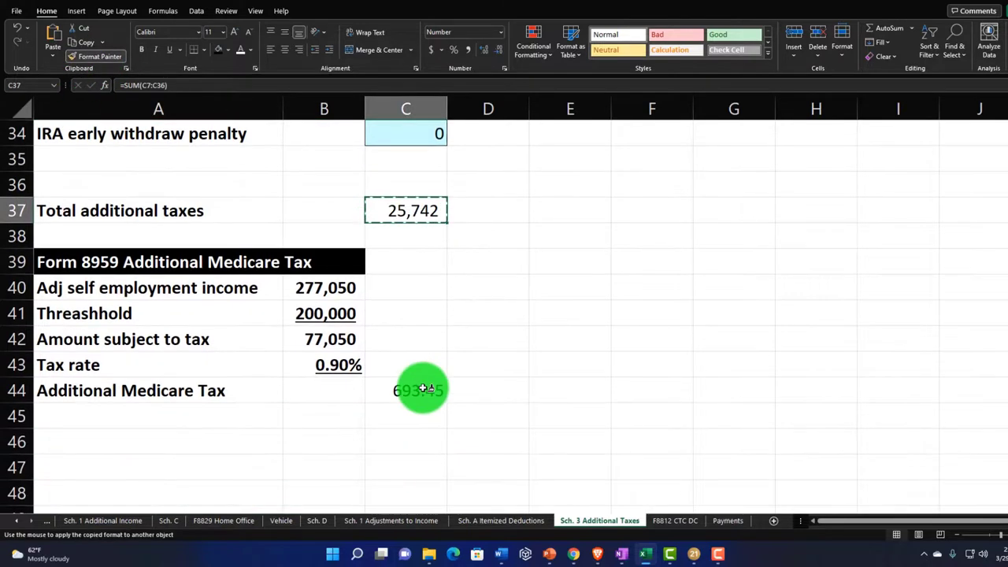
left_click_drag(419, 386, 423, 473)
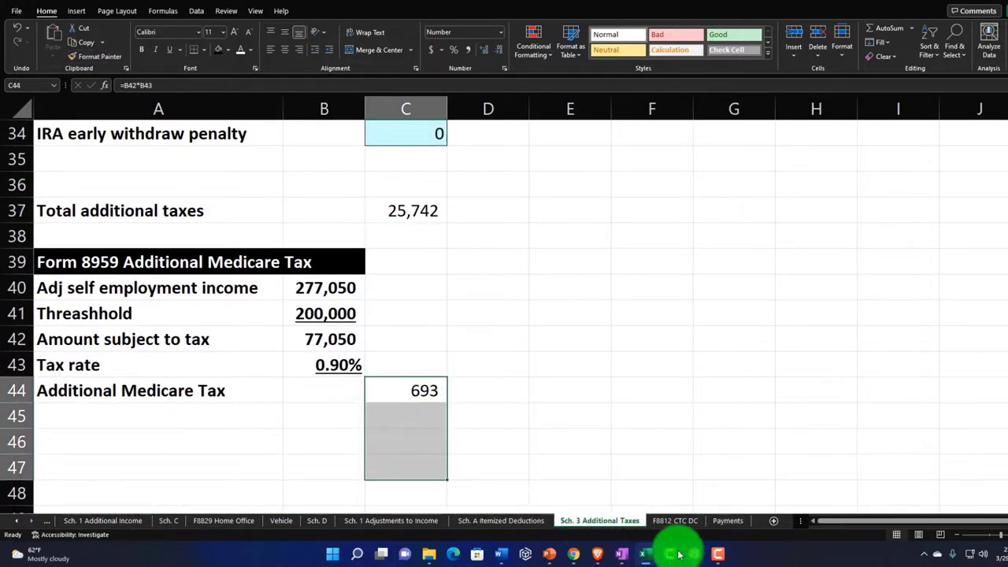
left_click(679, 555)
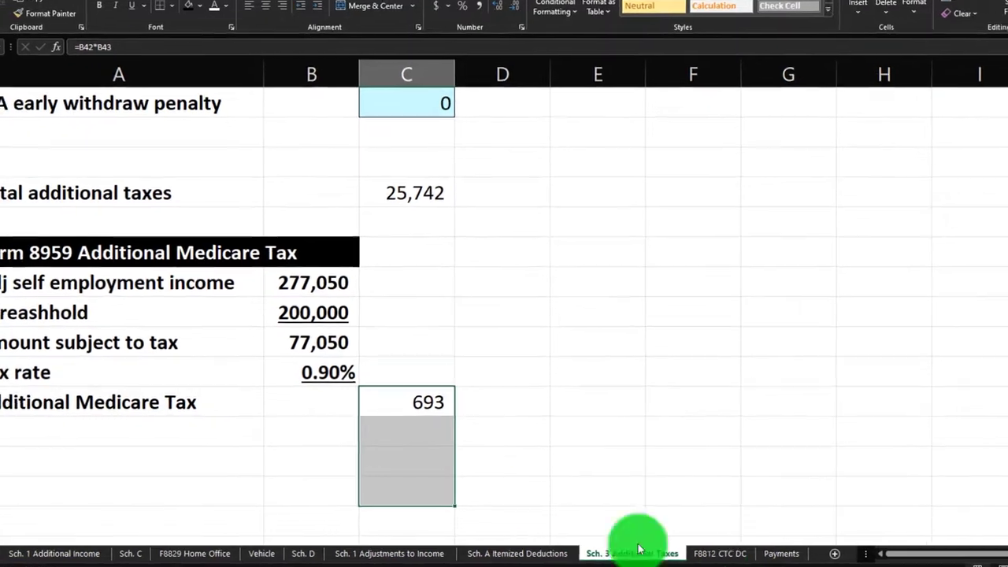
left_click(503, 462)
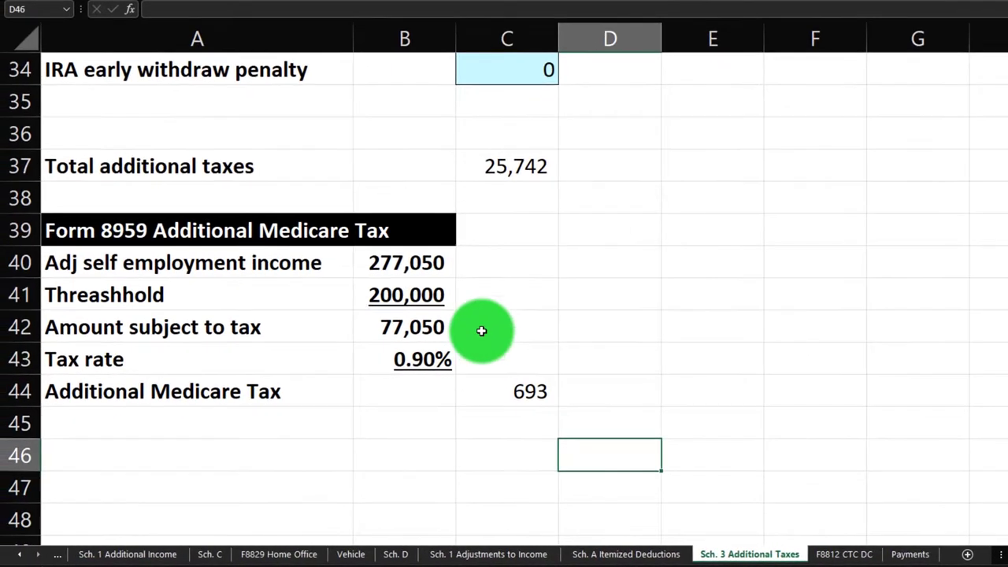
Step: Move the Total additional taxes row from row 37 to row 46, below the Form 8959 section
left_click_drag(239, 166, 465, 160)
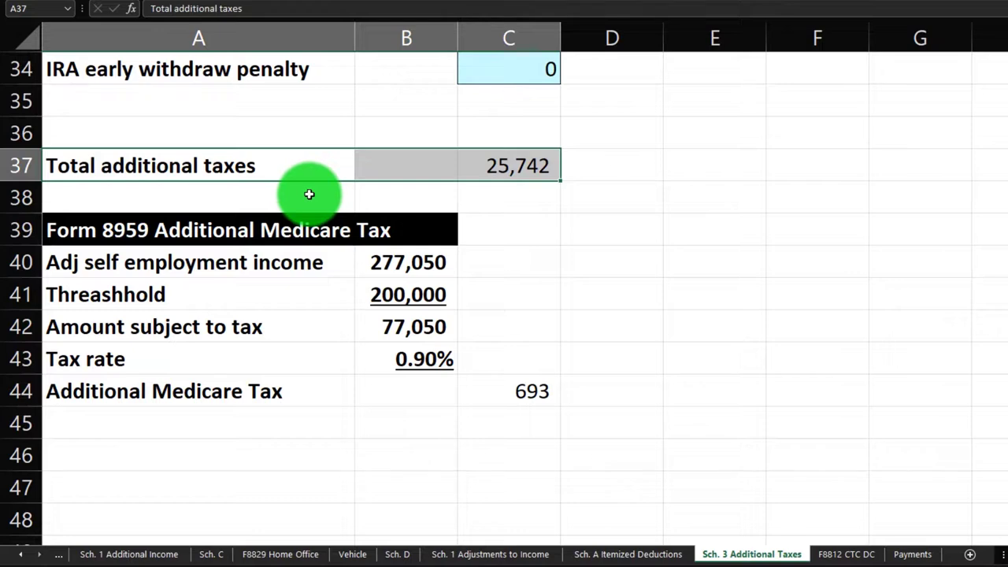
left_click(166, 452)
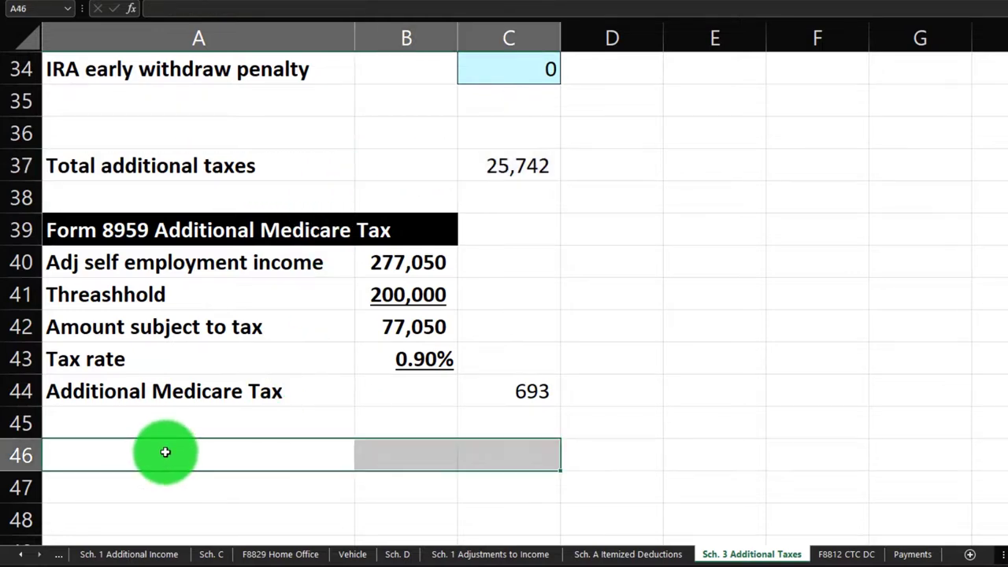
scroll(181, 457, "up", 1)
scroll(180, 457, "down", 1)
Step: Replace the Total additional taxes formula in C46 with a SUM of column C from the top of the sheet down to C45
left_click(507, 461)
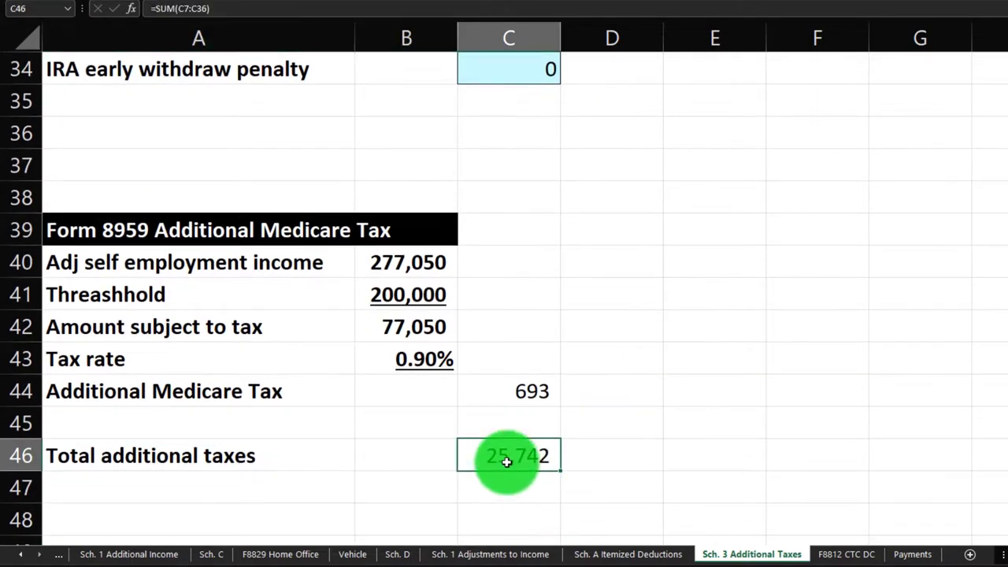
type("=sum(C36:C45")
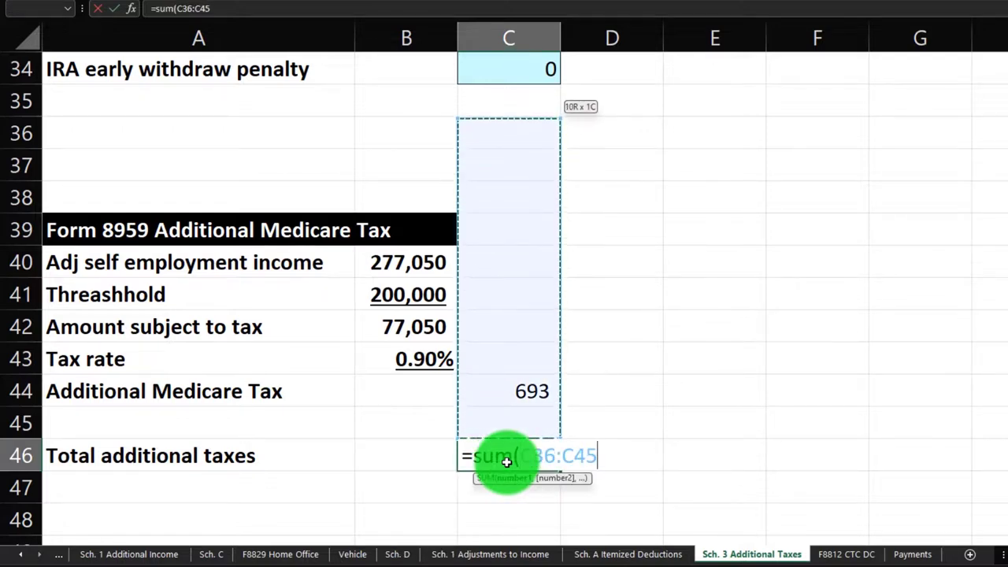
key("shift+Up")
key("shift+Up")
key("shift+Up")
key("shift+Up")
key("shift+Up")
key("shift+Up")
key("shift+Up")
key("shift+Up")
key("shift+Up")
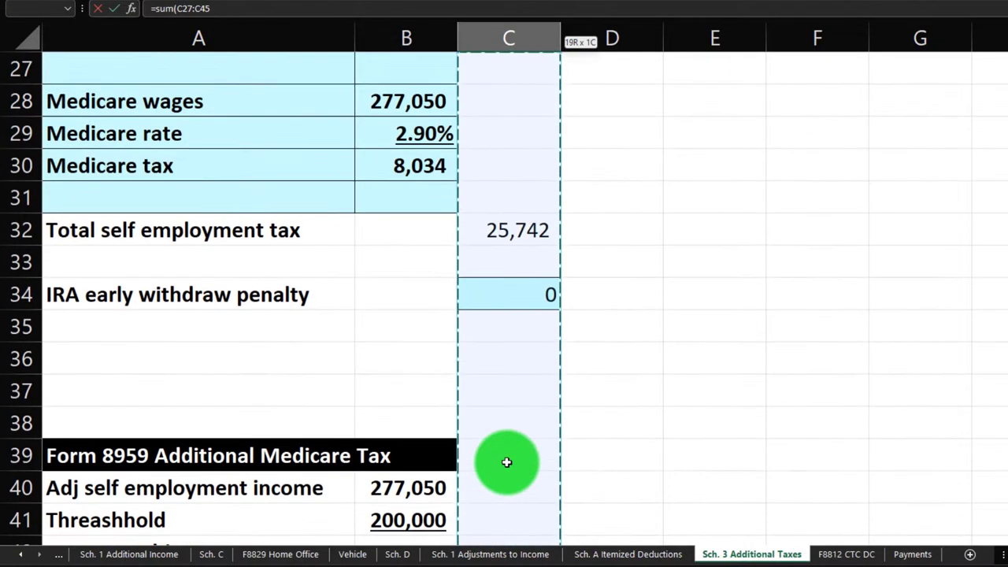
key("shift+Up")
key("shift+Up")
key("shift+Up")
key("shift+Up")
key("shift+Up")
key("shift+Up")
key("shift+Up")
key("shift+Up")
key("shift+Up")
key("shift+Up")
key("shift+Up")
key("shift+Up")
key("shift+Up")
key("shift+Up")
key("shift+Up")
key("shift+Up")
key("shift+Up")
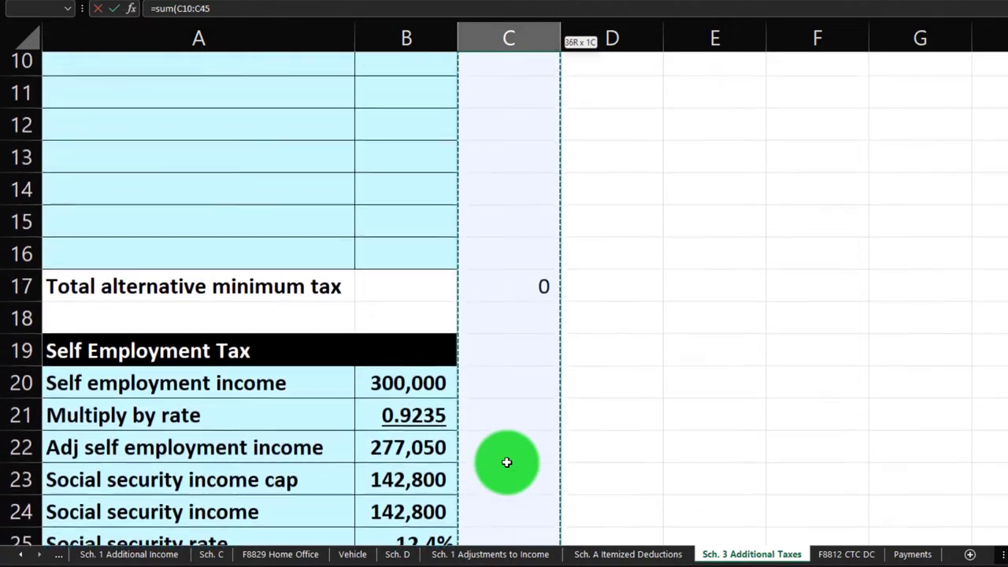
key("shift+Up")
key("shift+Up")
key("shift+Up")
key("shift+Up")
key("shift+Up")
key("shift+Up")
key("shift+Up")
key("shift+Up")
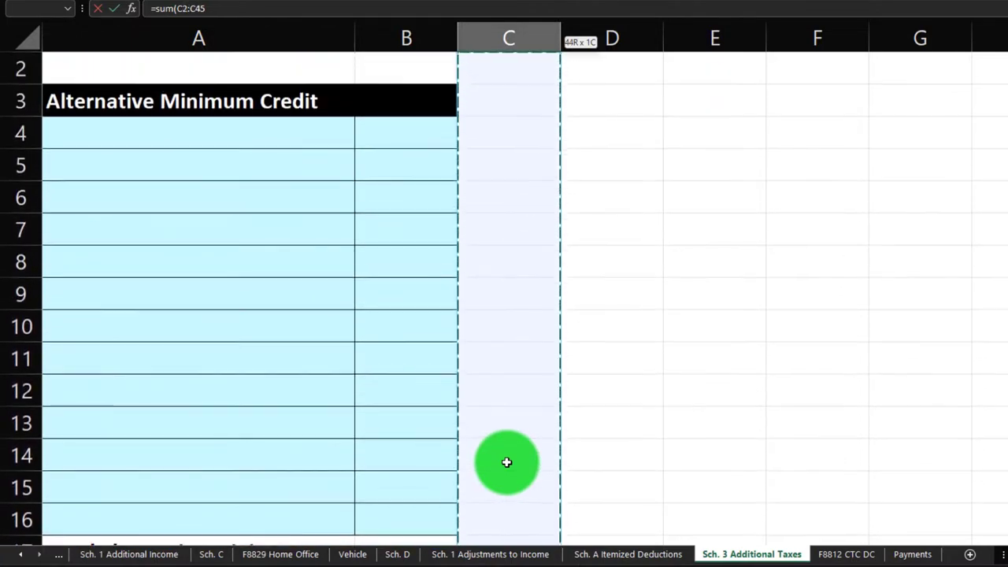
key("shift+Up")
key("Return")
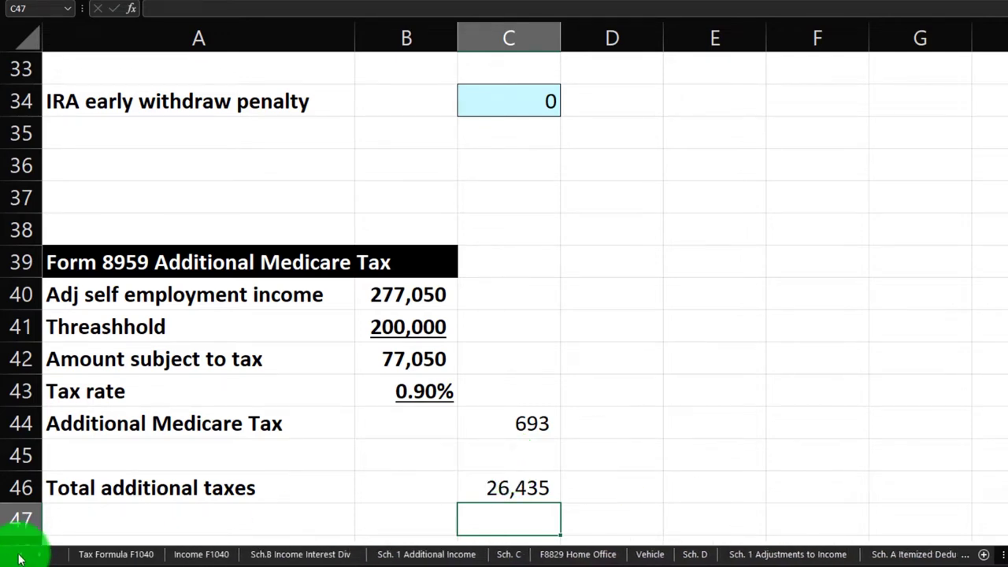
Step: Check the Other Taxes amount on the Tax Formula F1040 sheet, then compare it with the Schedule 2 lines in Lacerte
left_click(101, 556)
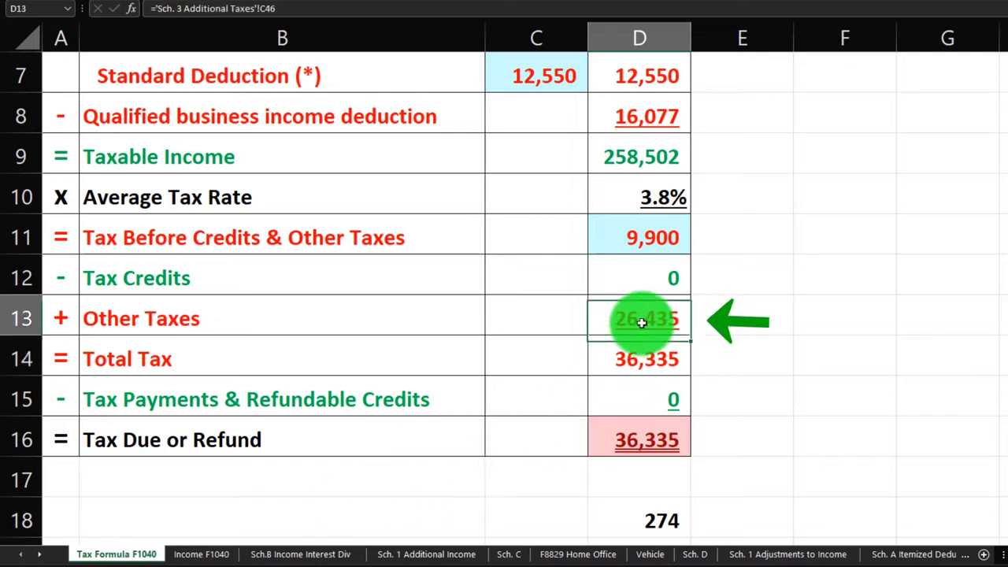
left_click(840, 554)
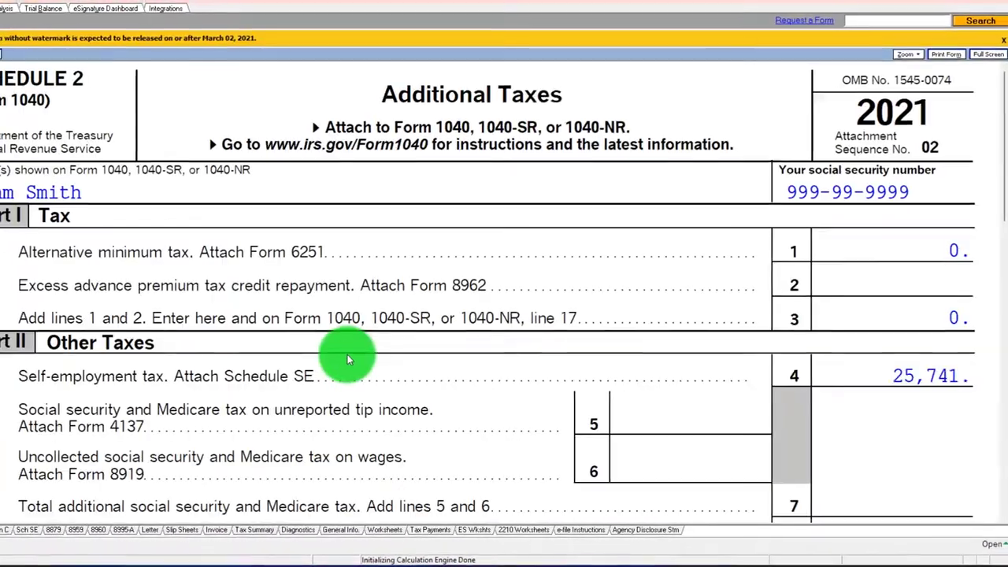
scroll(344, 359, "down", 3)
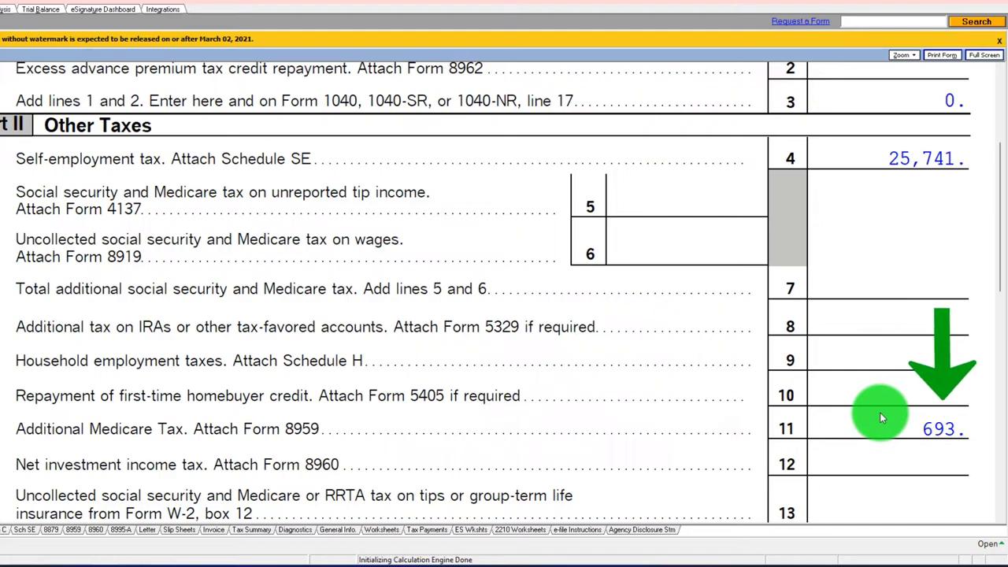
scroll(880, 412, "down", 3)
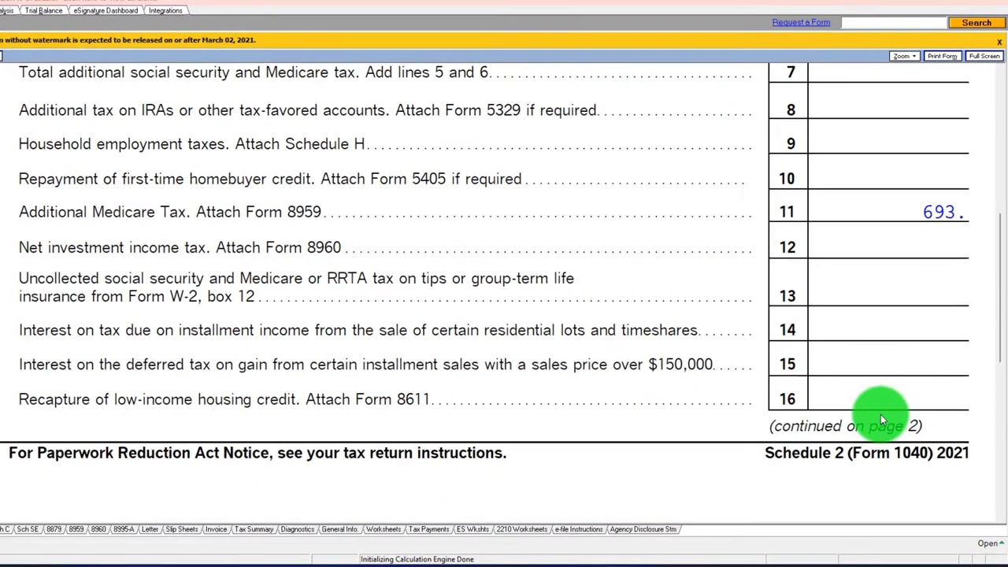
scroll(881, 415, "down", 2)
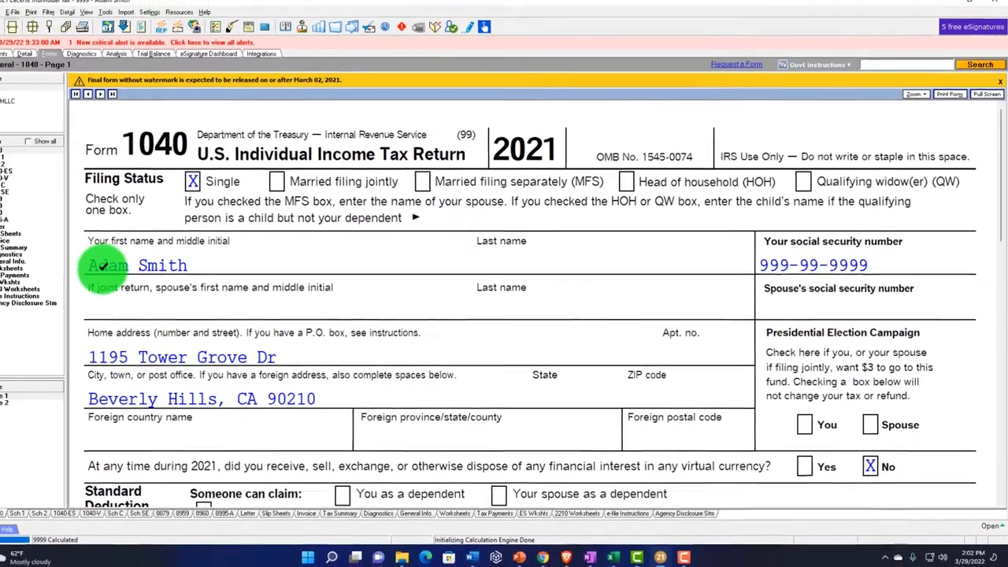
Step: Review Form 1040 through page 2 to compare the other taxes on line 23 and total tax on line 24
scroll(495, 326, "down", 5)
scroll(499, 329, "down", 5)
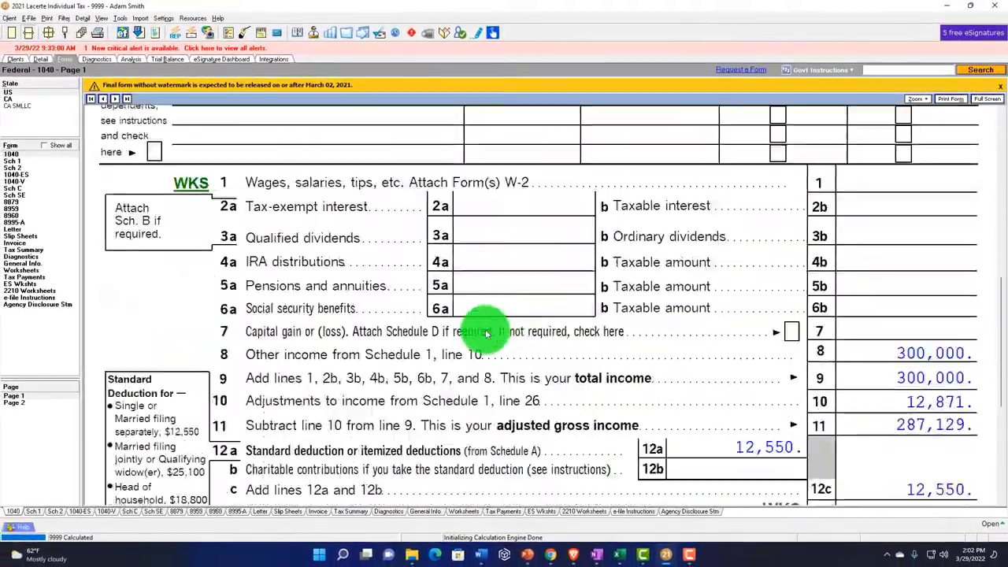
scroll(393, 344, "down", 10)
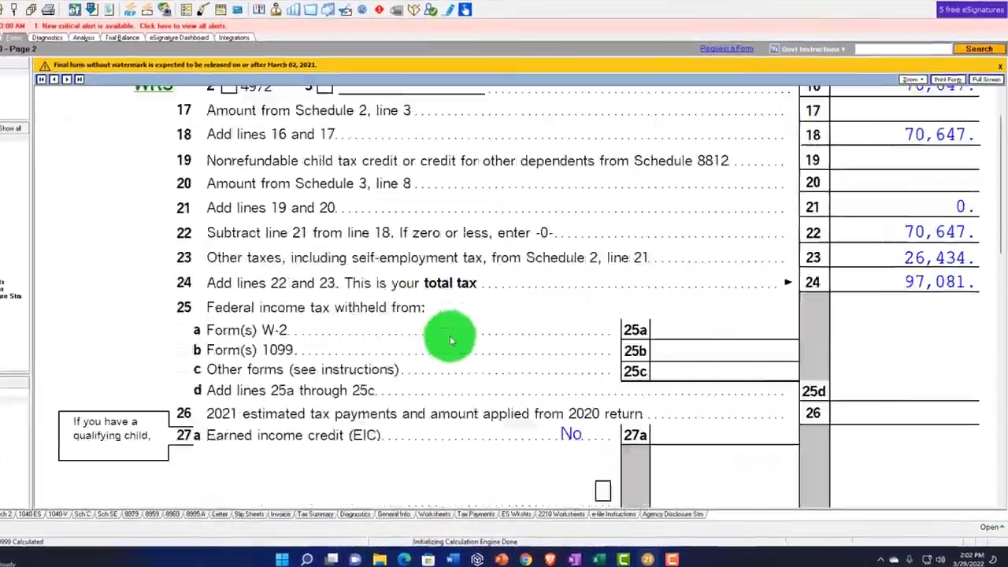
scroll(416, 335, "up", 3)
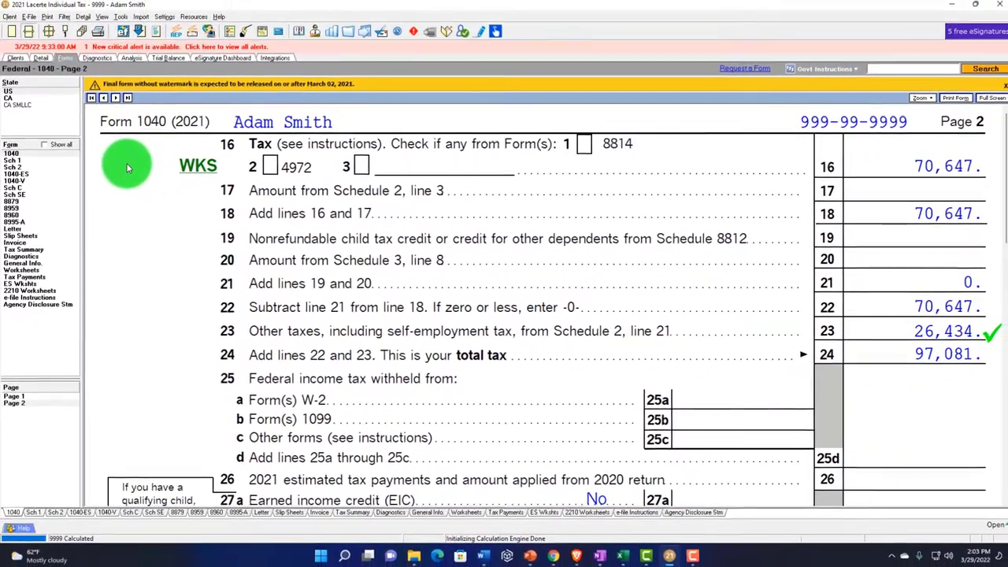
Step: Set the restaurant's Schedule C gross receipts or sales to 120,000 in the business income input
left_click(37, 60)
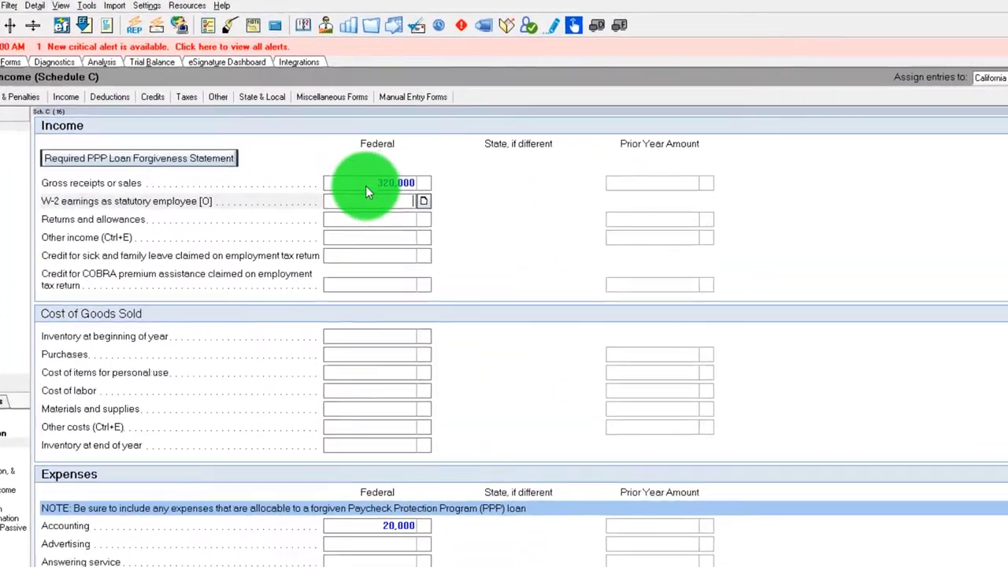
left_click(368, 187)
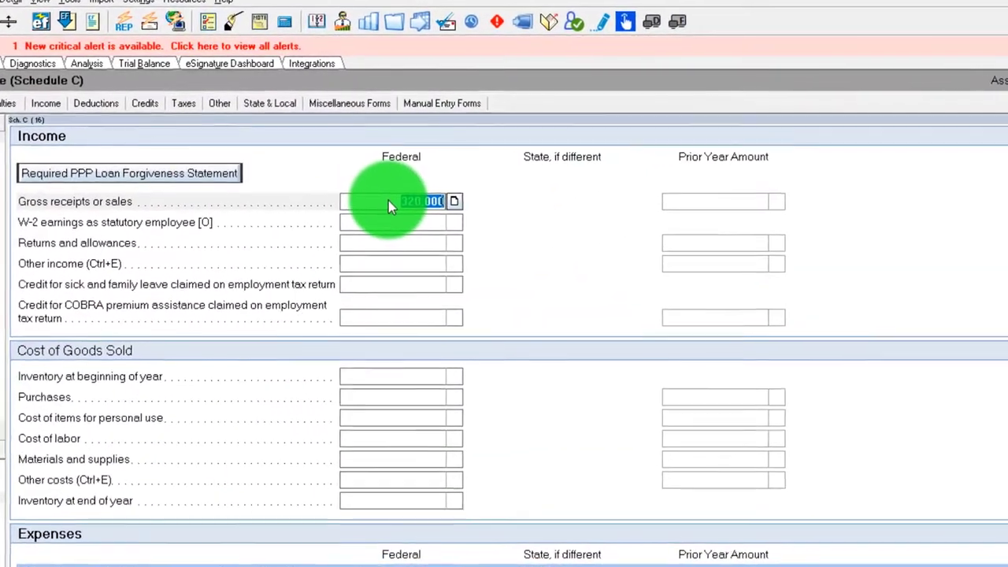
type("320")
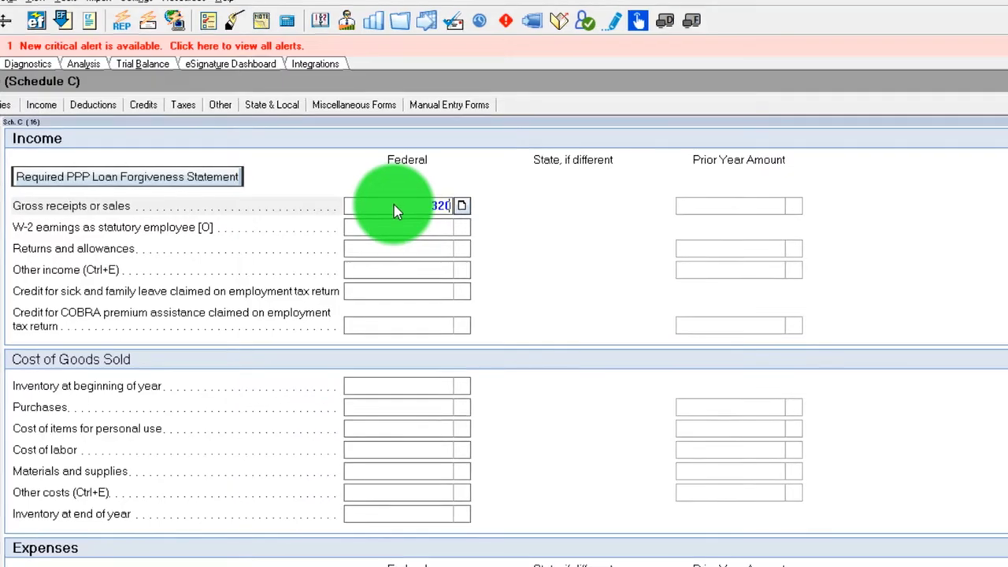
type("000")
key("Tab")
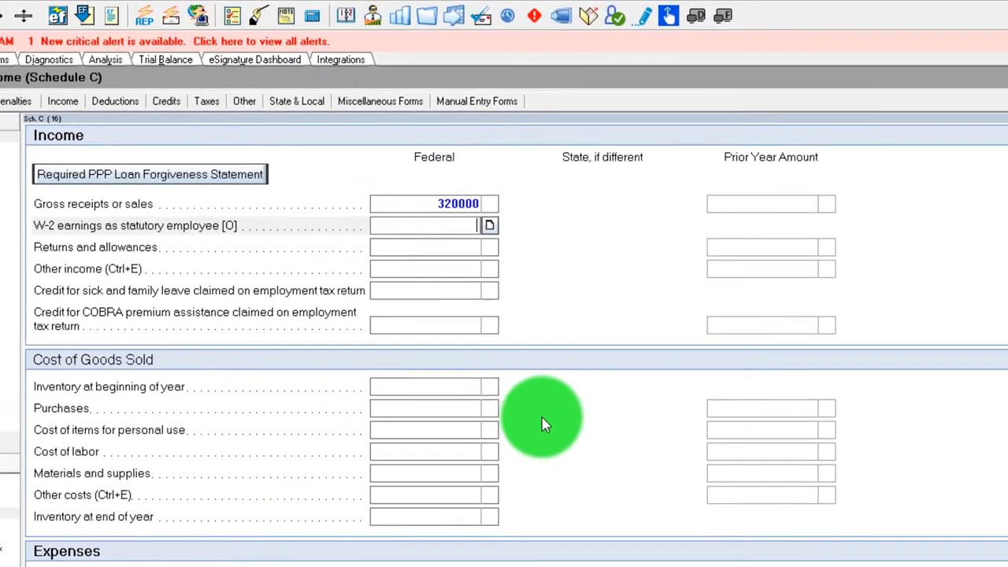
left_click(451, 204)
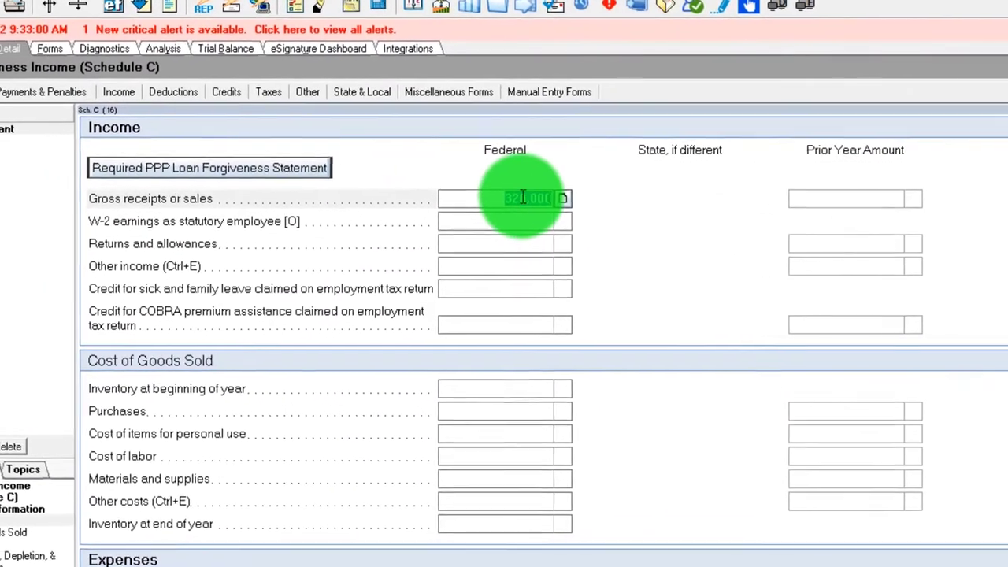
type("1")
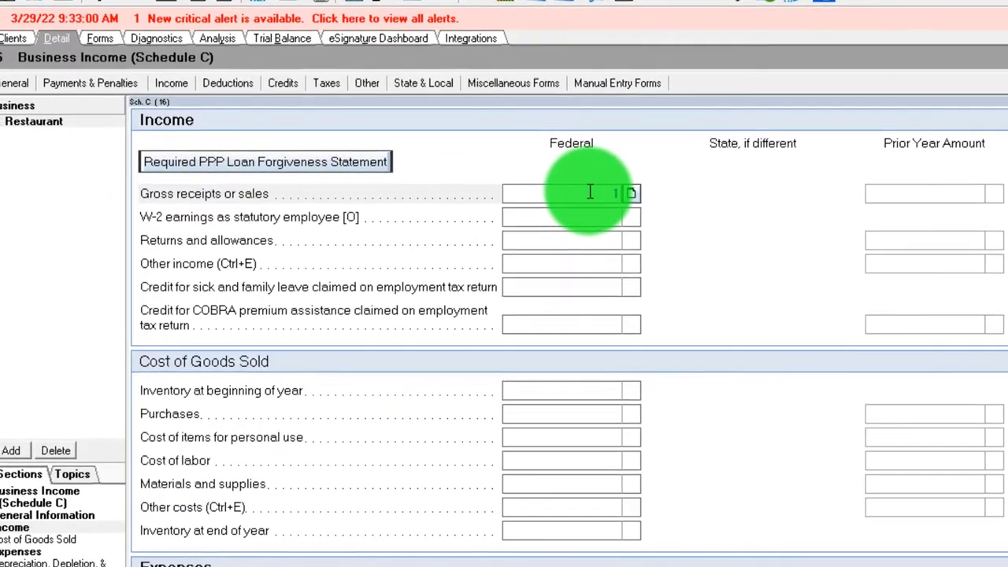
type("20")
left_click(590, 193)
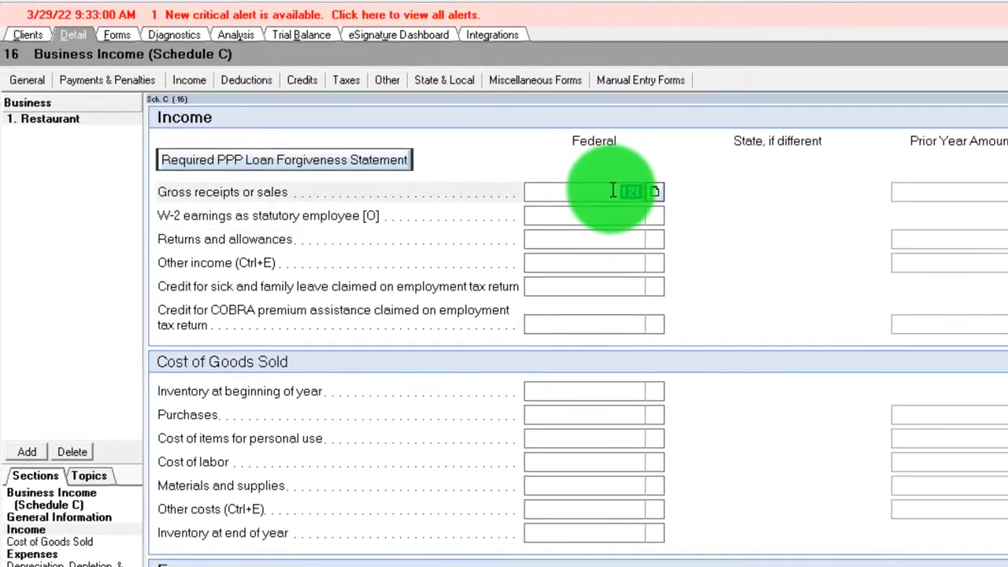
type("120,000")
key("Tab")
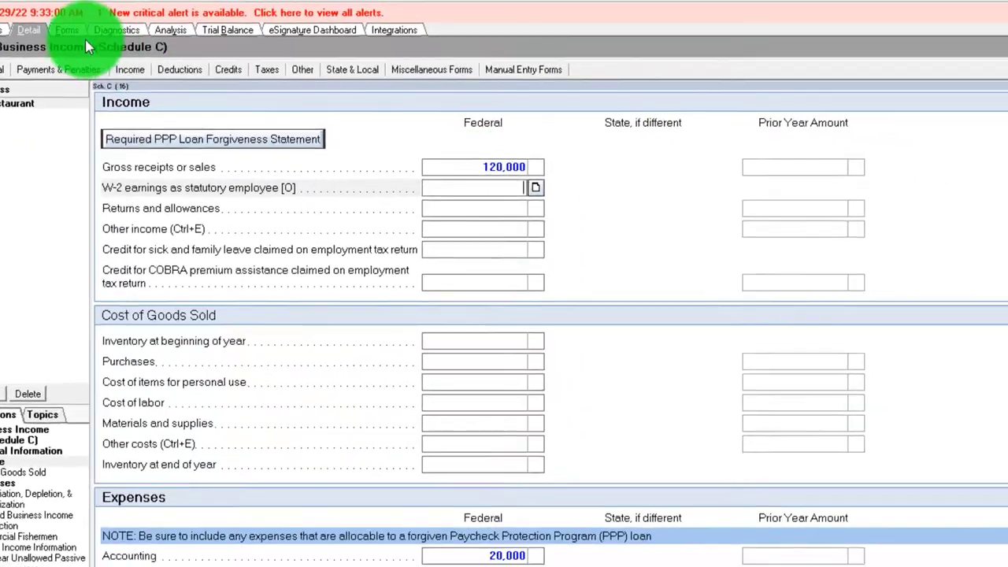
Step: Examine the income lines on the recalculated Schedule C form
left_click(83, 32)
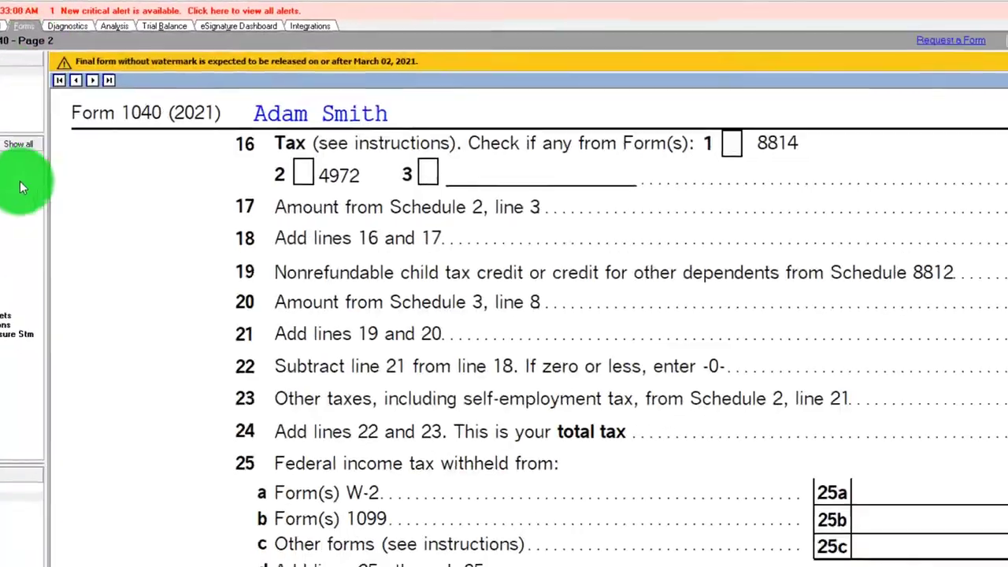
scroll(452, 360, "down", 10)
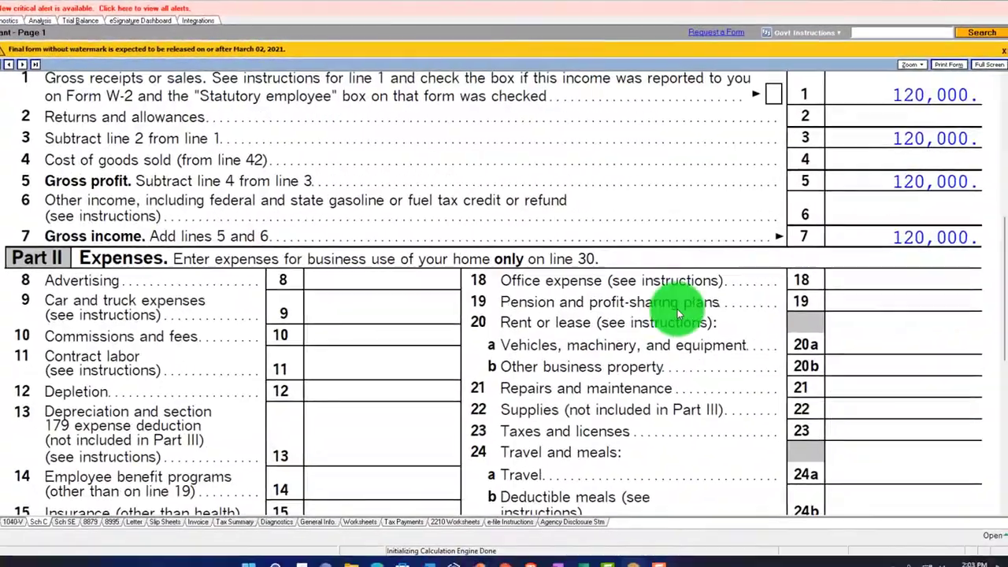
left_click(843, 280)
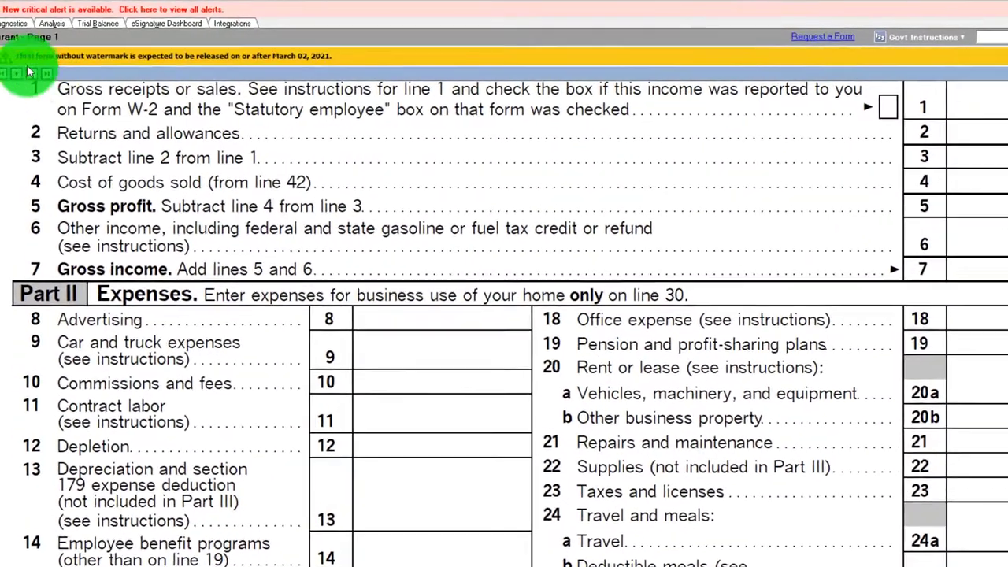
Step: In the wages, salaries and tips input, enter CA as the W-2's state and 80,000 as its wages
left_click(27, 71)
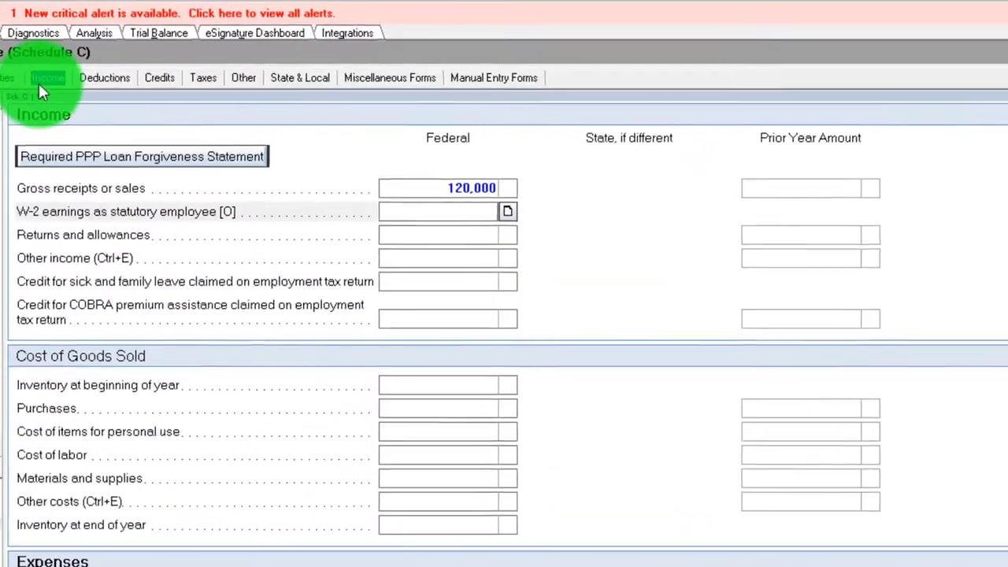
left_click(41, 89)
left_click(55, 105)
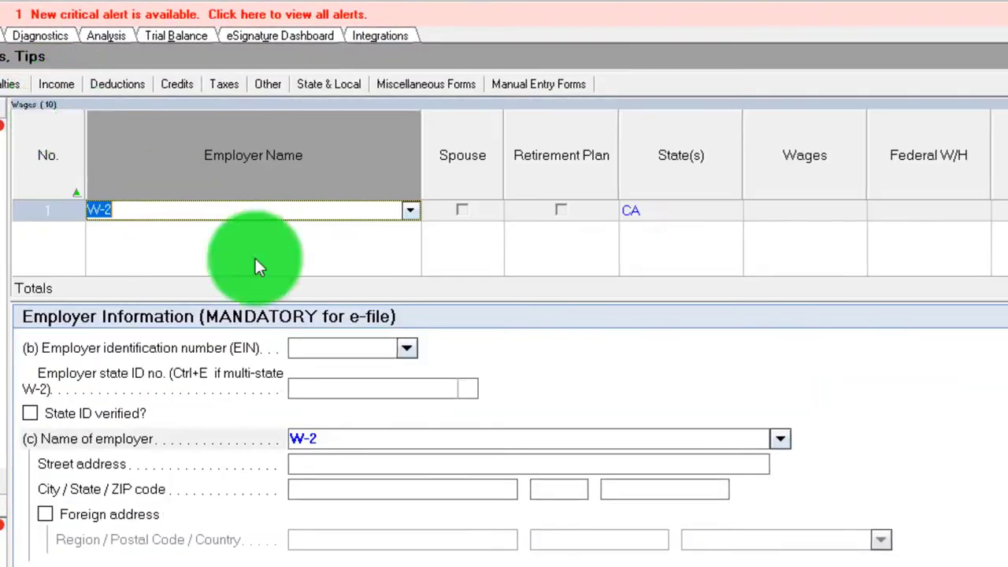
key("Tab")
key("Tab")
key("Tab")
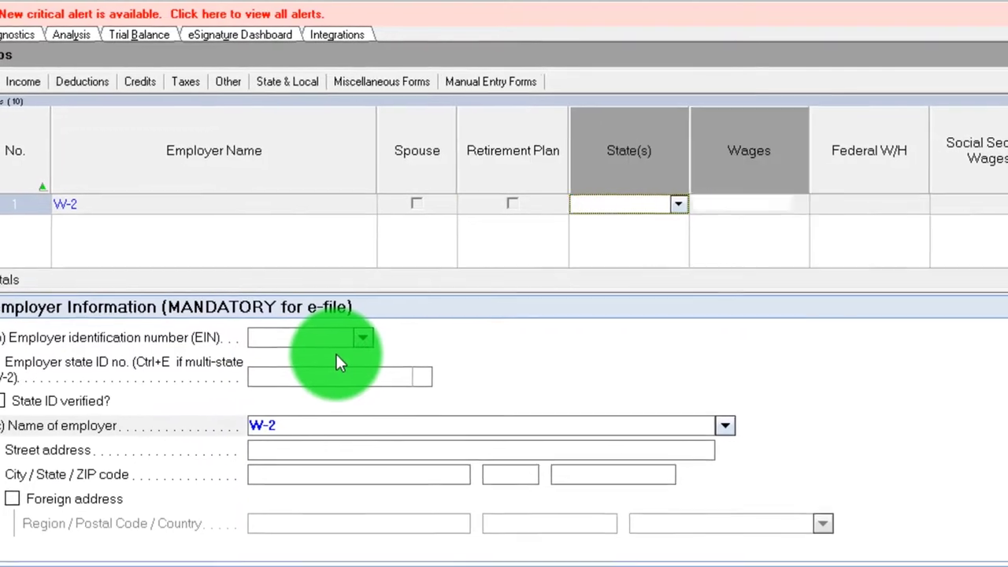
type("CA")
key("Tab")
type("80000")
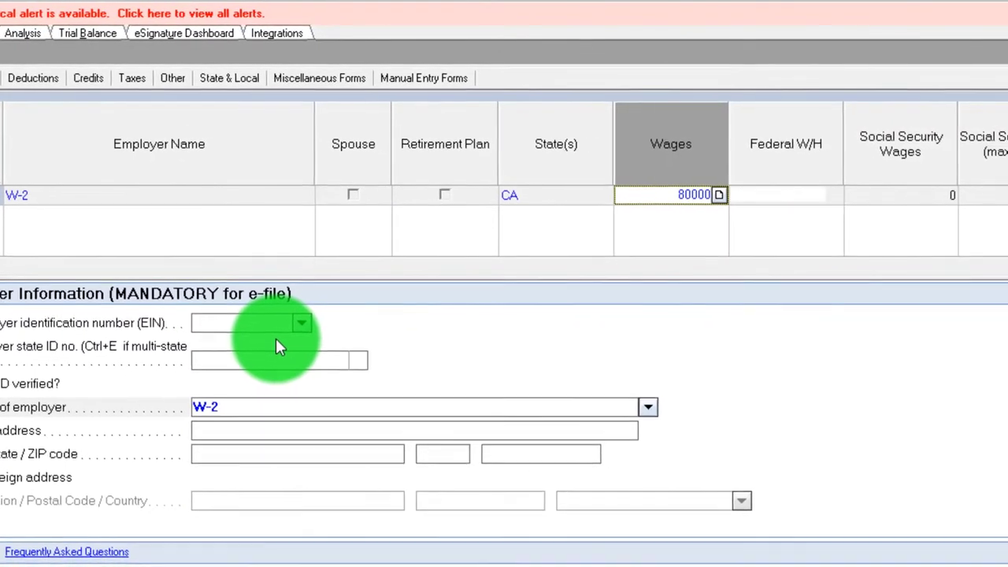
key("Tab")
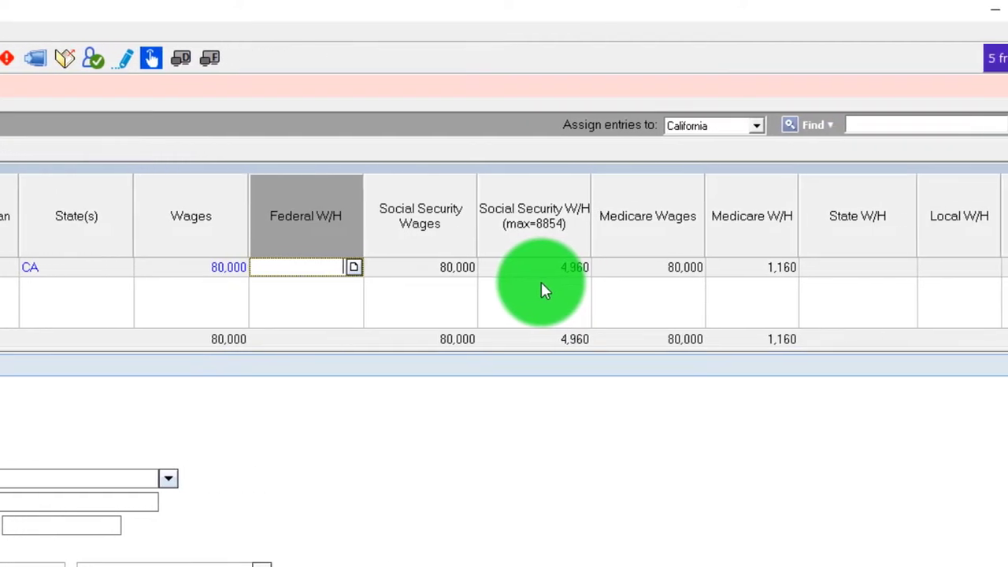
left_click(565, 268)
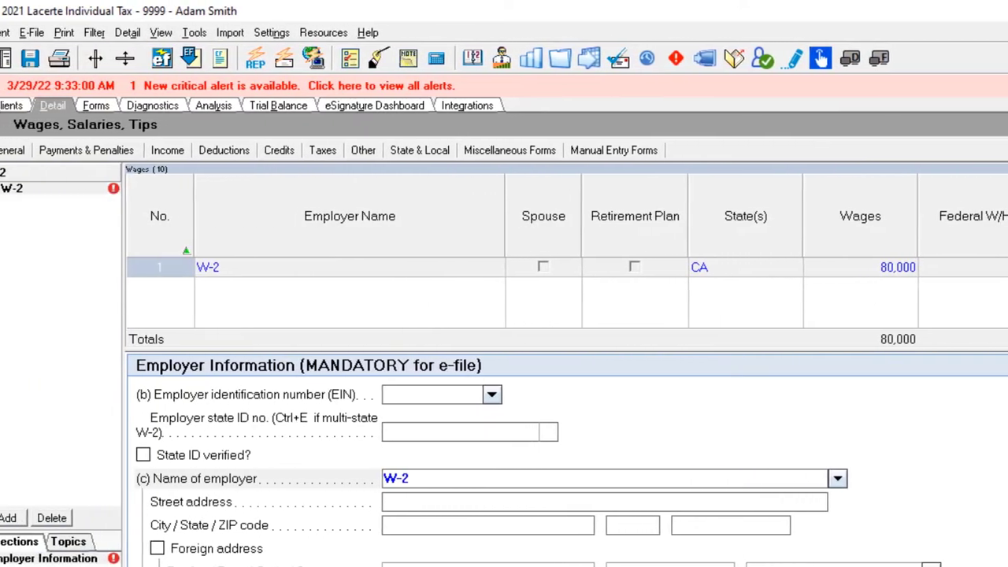
Step: Review Schedule SE from the net profit through the W-2 wage lines to the self-employment tax and half-tax deduction
left_click(116, 105)
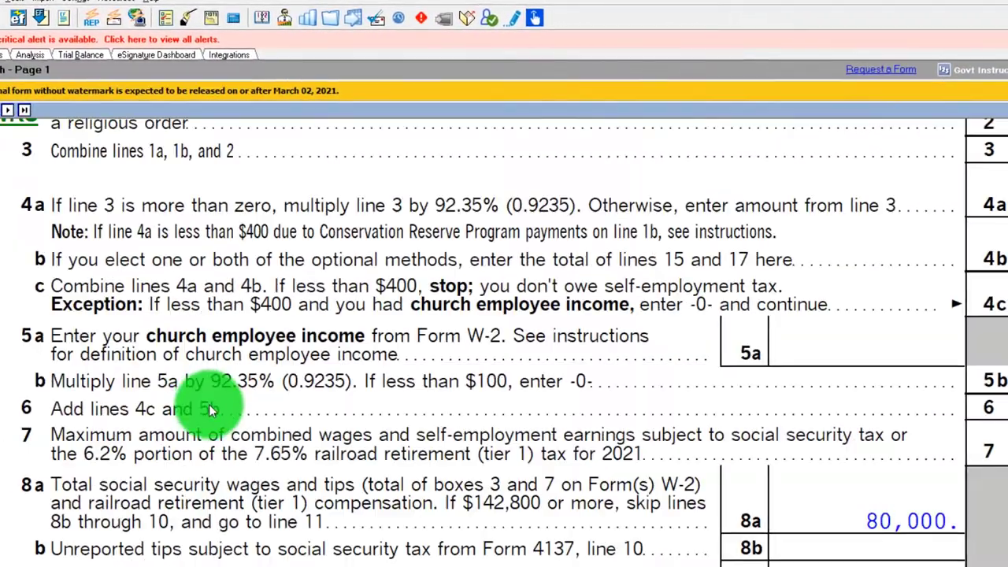
scroll(360, 462, "up", 5)
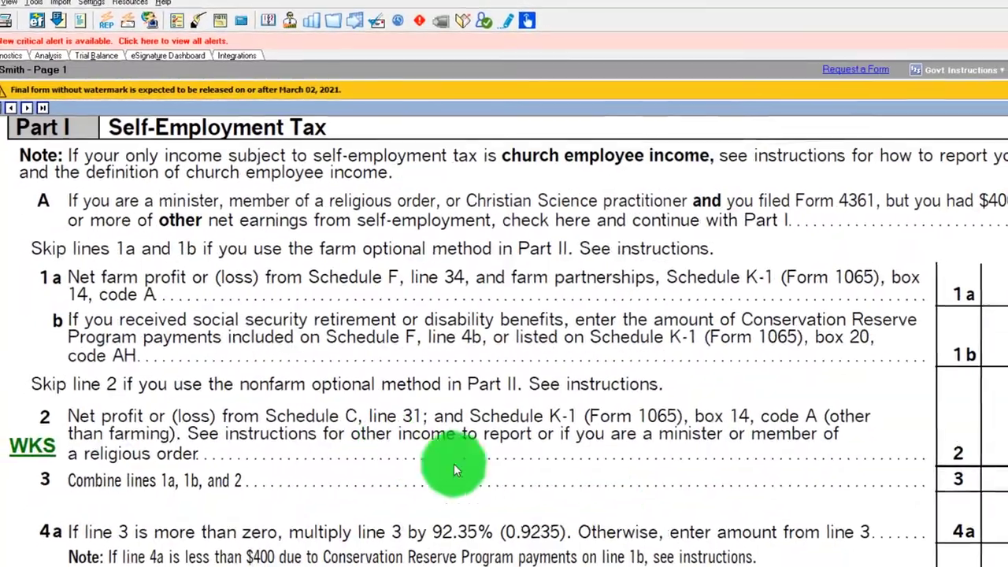
scroll(956, 355, "down", 2)
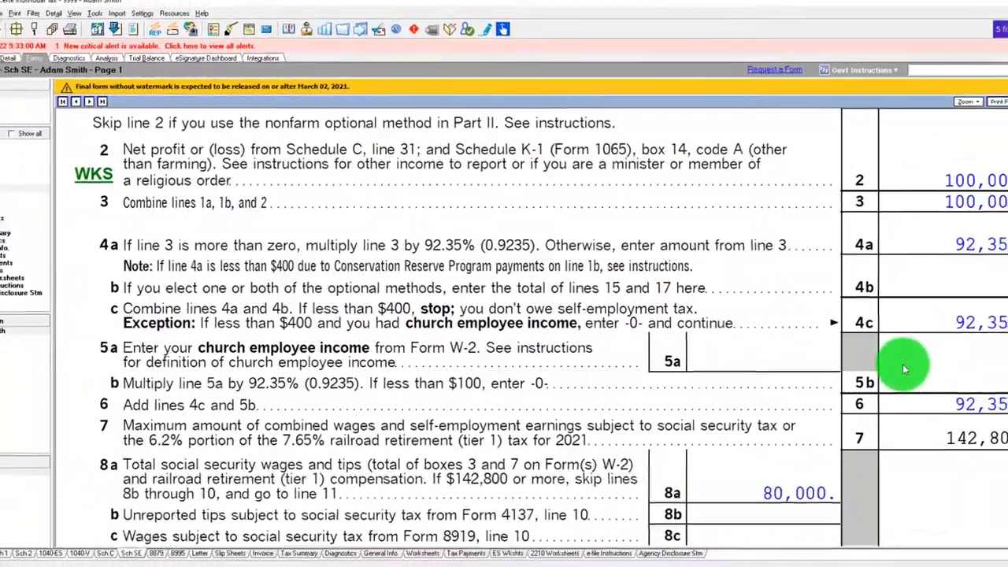
scroll(894, 304, "down", 2)
scroll(873, 253, "down", 3)
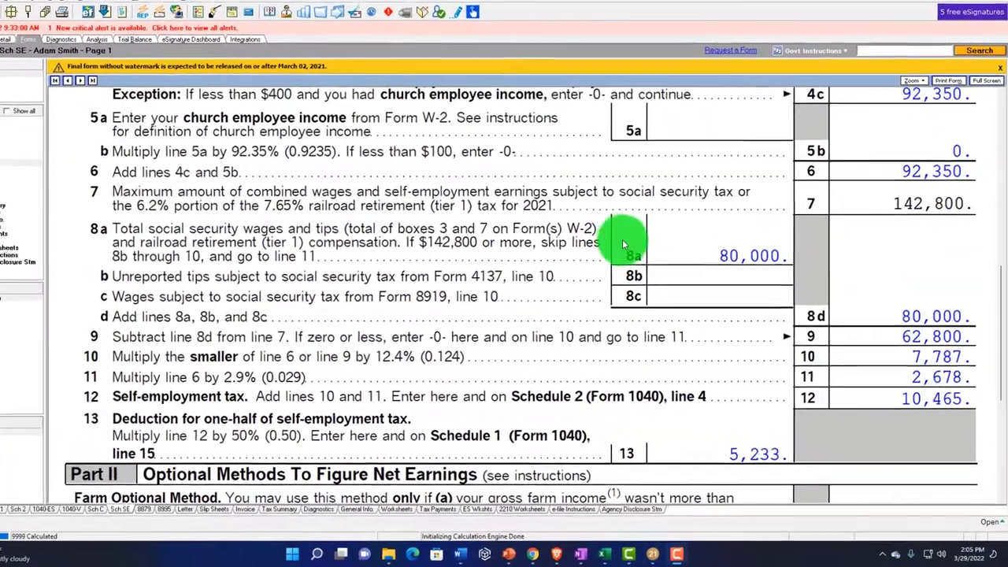
left_click(626, 256)
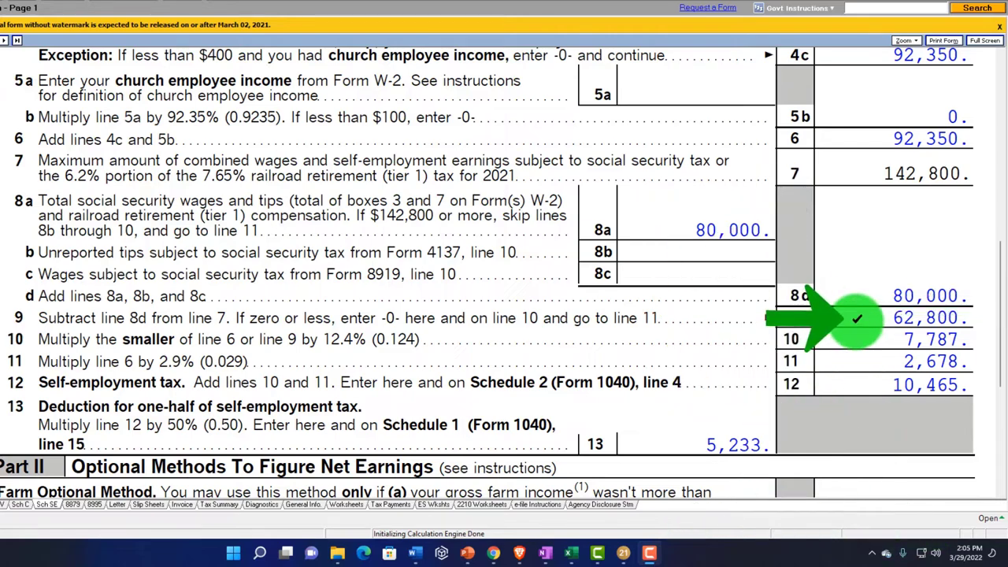
Step: Switch to the Excel tax worksheet and examine the Self Employment Tax and Additional Medicare Tax calculations on Sch. 3 Additional Taxes
left_click(572, 554)
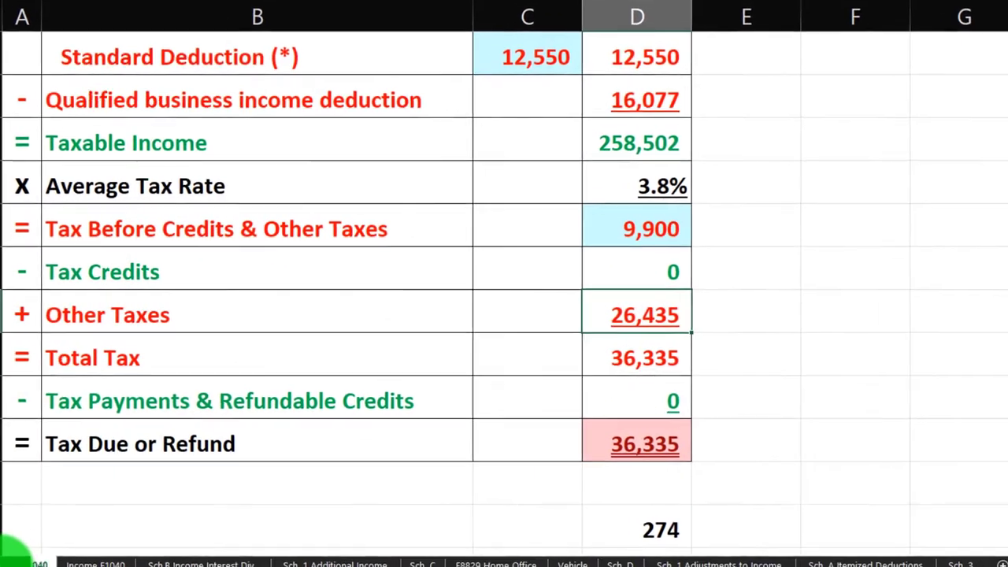
left_click(819, 556)
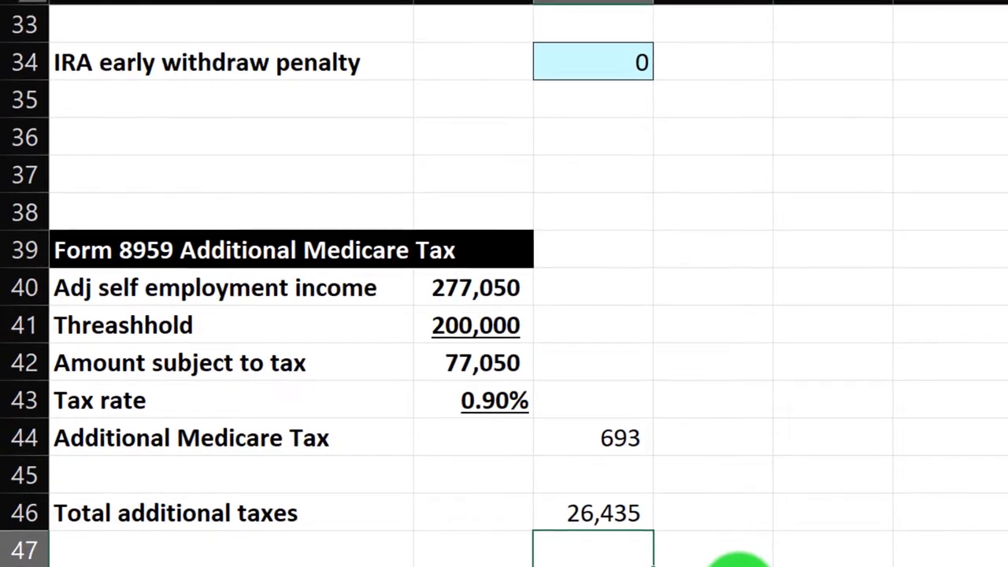
left_click(555, 561)
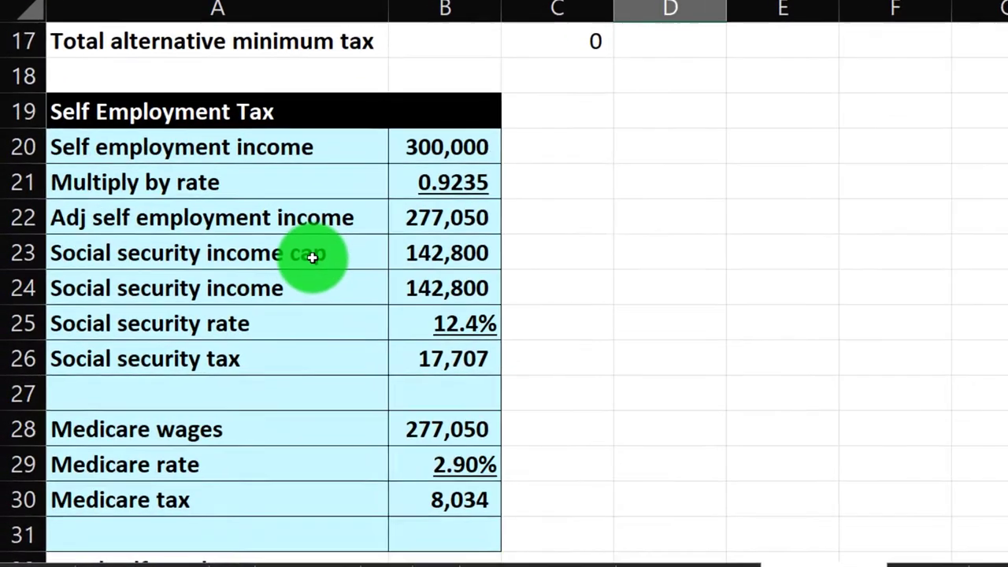
scroll(312, 257, "down", 5)
scroll(314, 256, "up", 4)
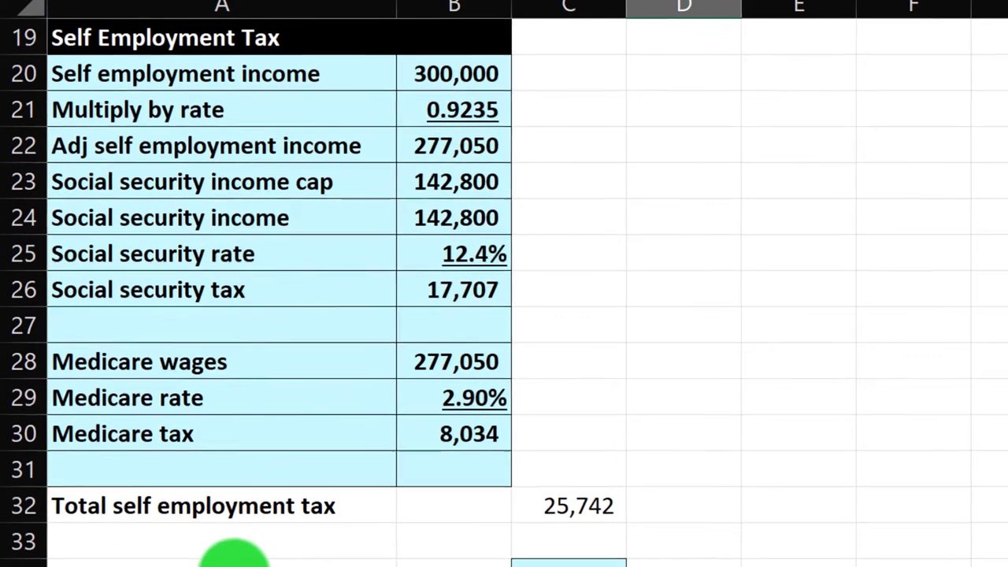
Step: Set the worksheet's Sch. C income to 120,000 and enter 80,000 of W-2 income for Employer 1 on Income F1040
scroll(425, 371, "up", 6)
scroll(473, 422, "up", 1)
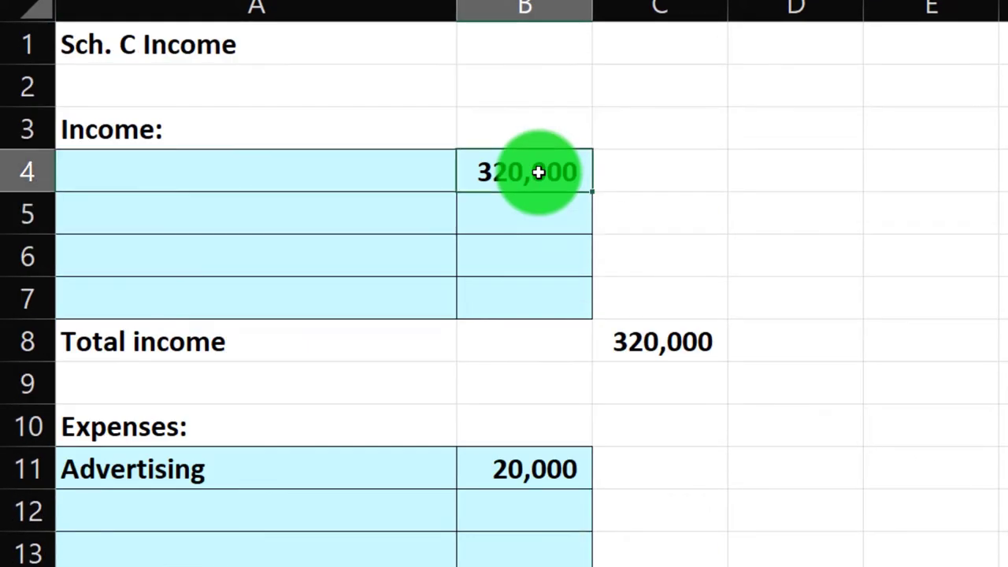
scroll(651, 450, "down", 4)
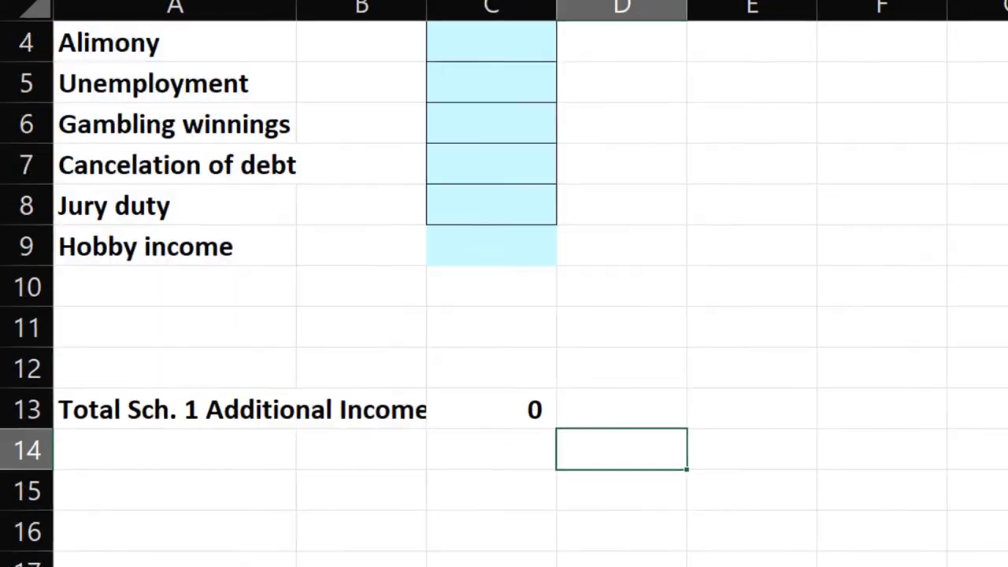
scroll(237, 429, "up", 1)
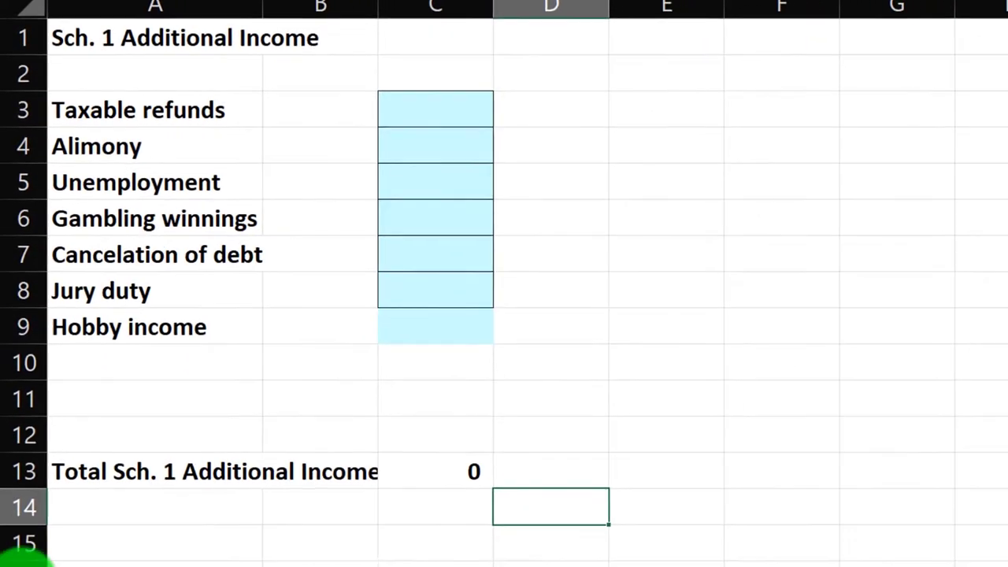
left_click(118, 560)
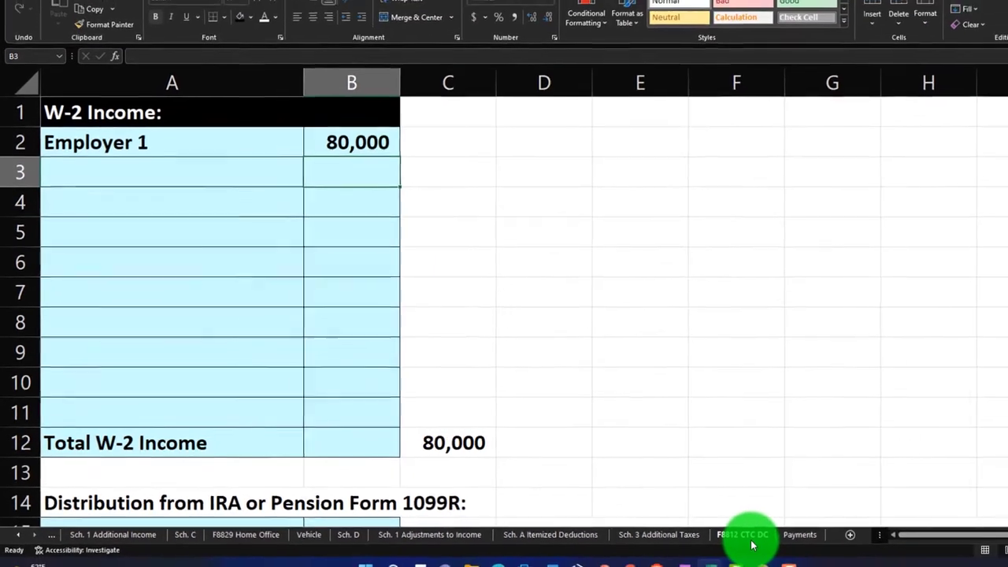
Step: Insert three blank rows below Social security income cap in the Self Employment Tax section of Sch. 3 Additional Taxes
left_click(663, 544)
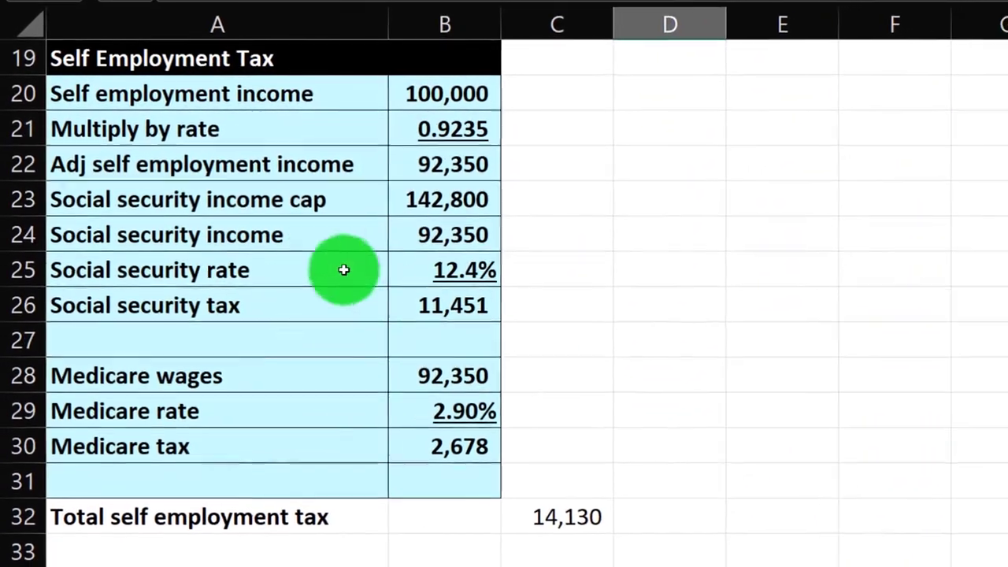
left_click(71, 199)
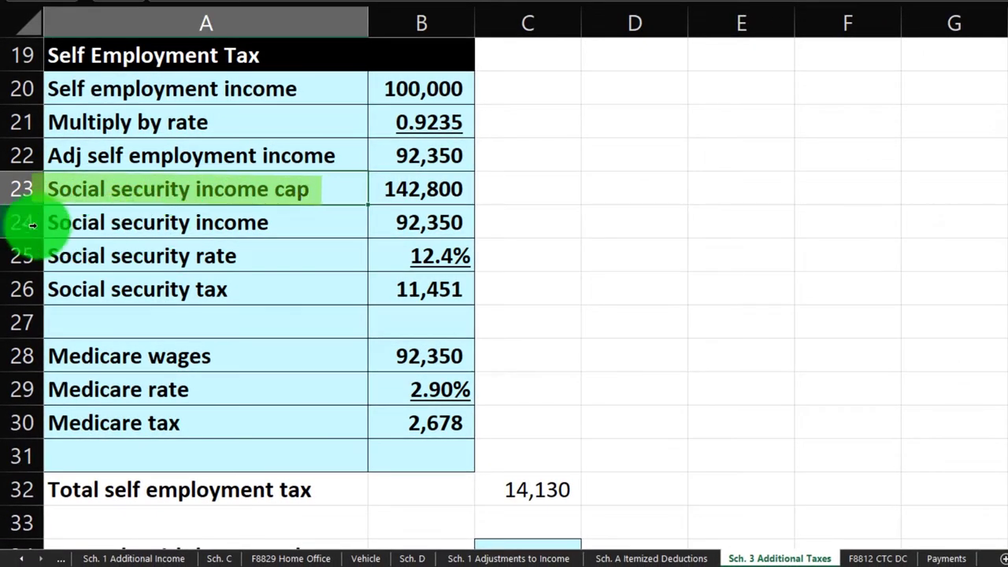
left_click_drag(32, 225, 31, 278)
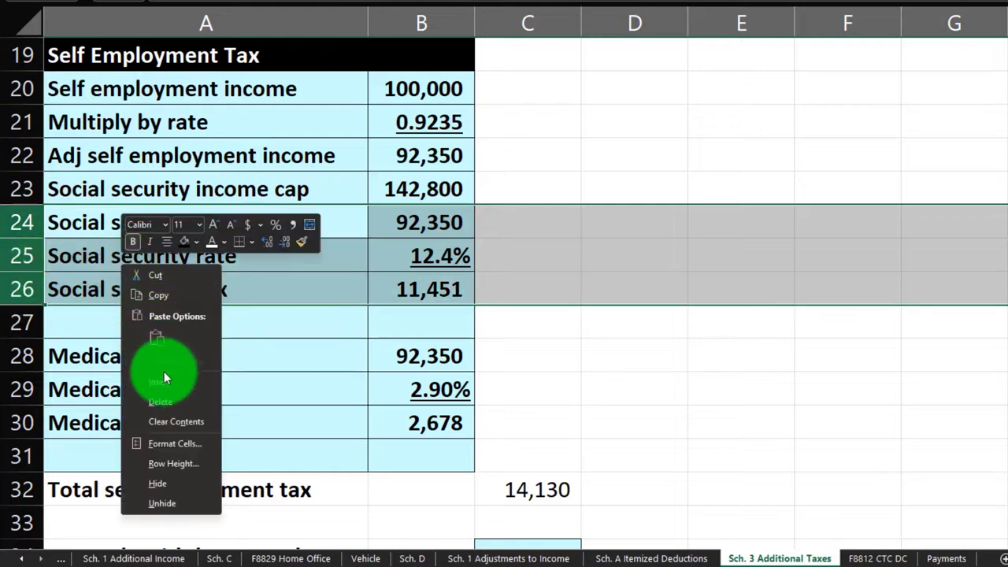
left_click(161, 373)
Step: Label A24 W-2 Wages, link B24 to the W-2 total in C12 of Income F1040, and underline the amount
left_click(124, 211)
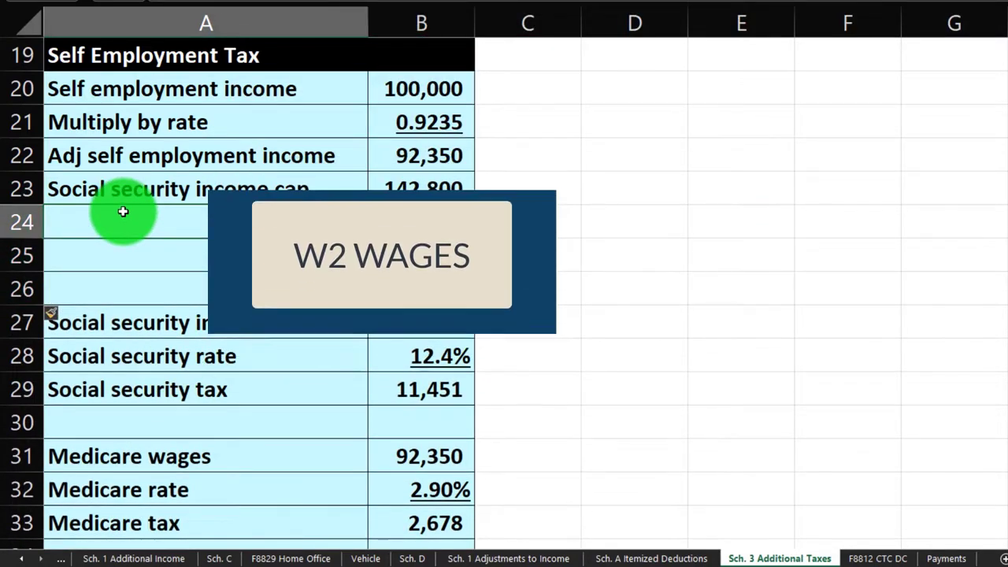
type("W-2 Wage")
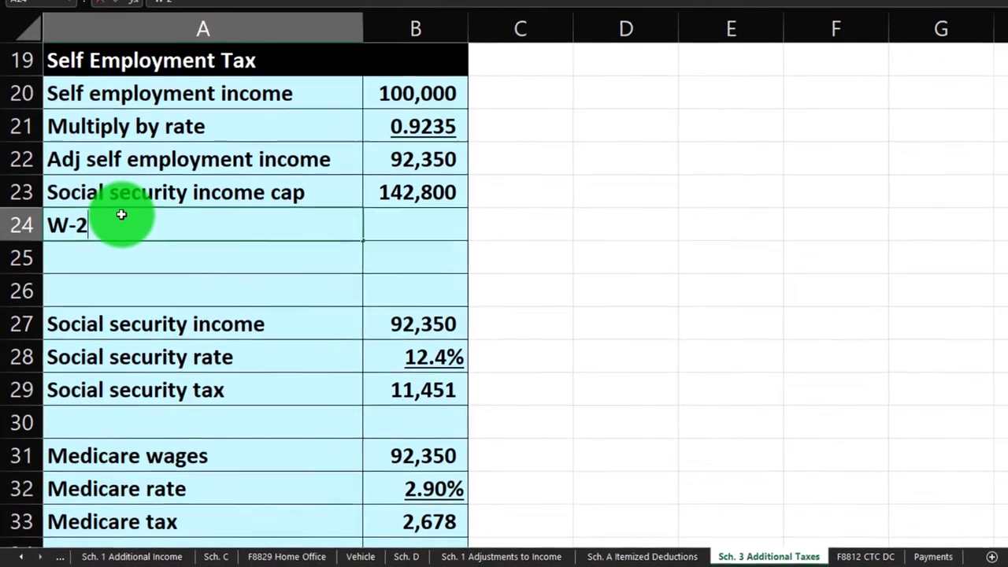
type("s")
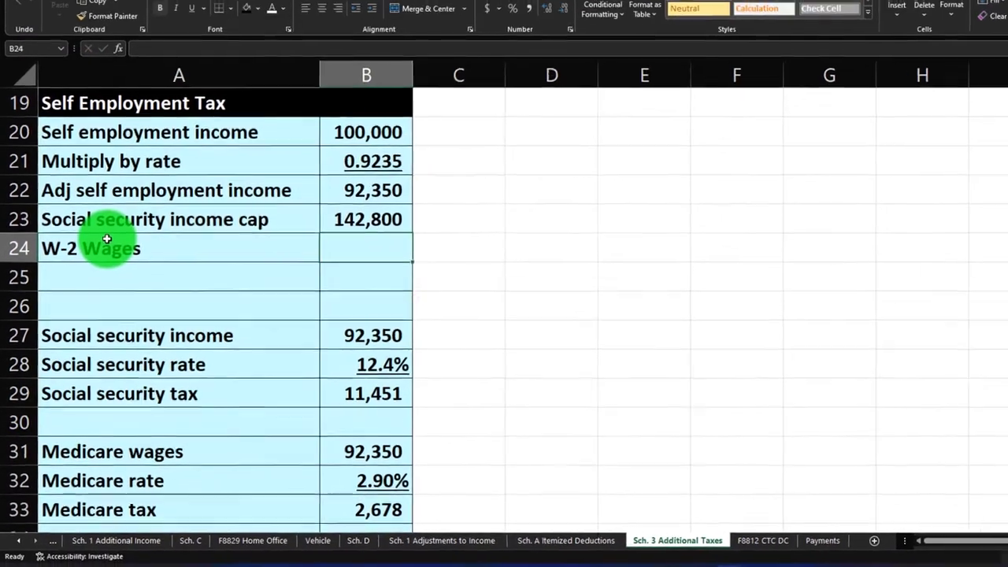
key("Tab")
type("=")
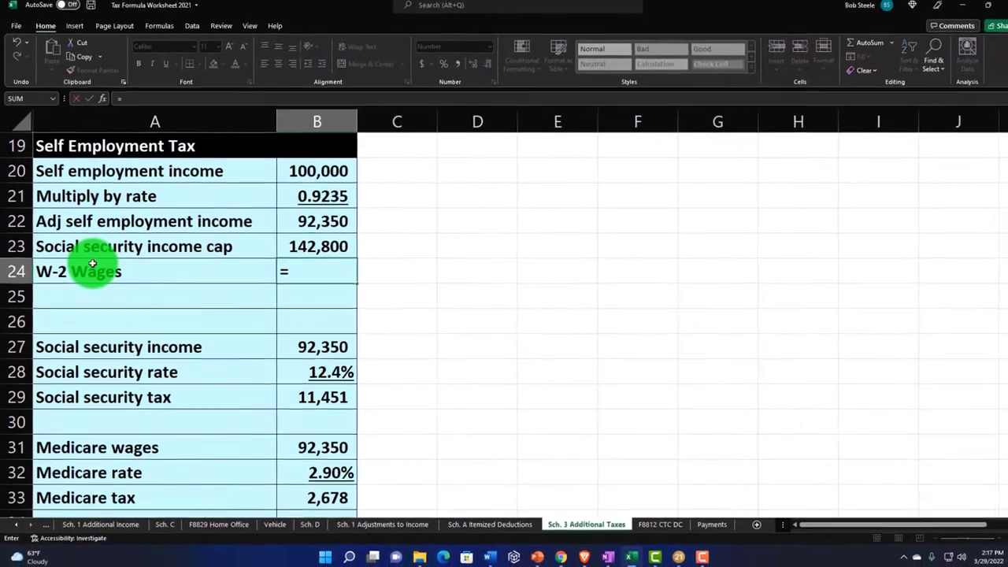
left_click(16, 523)
left_click(15, 523)
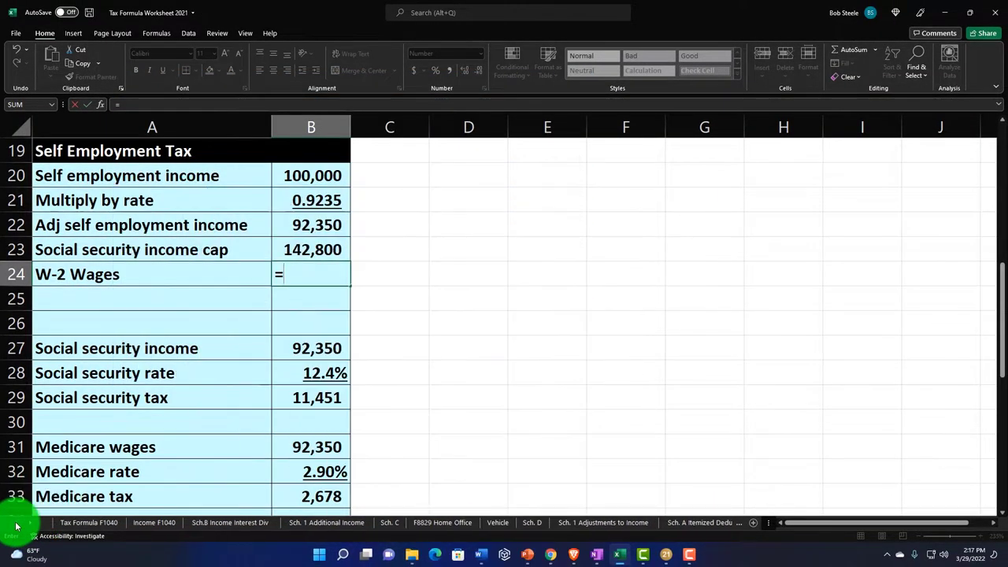
left_click(142, 523)
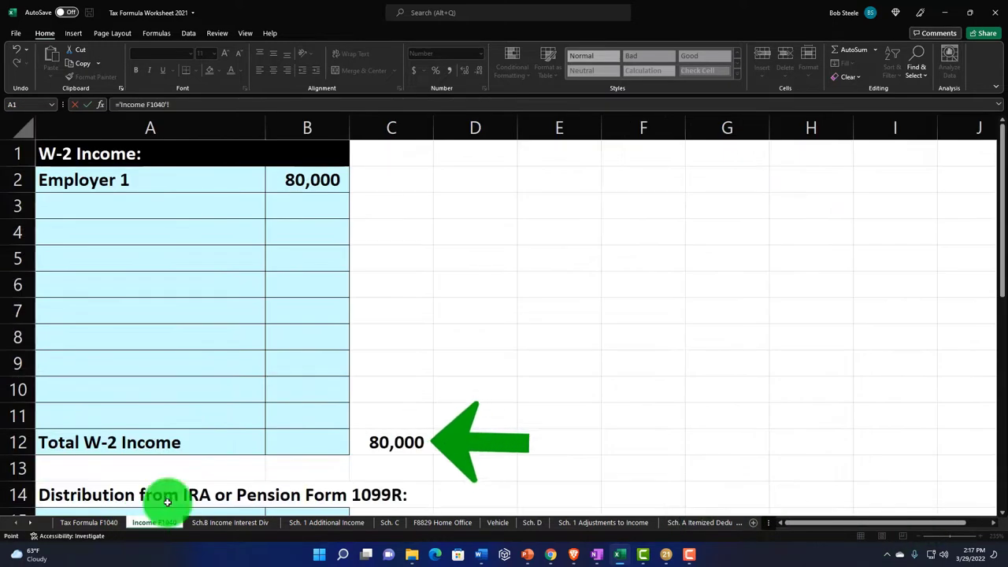
key("Return")
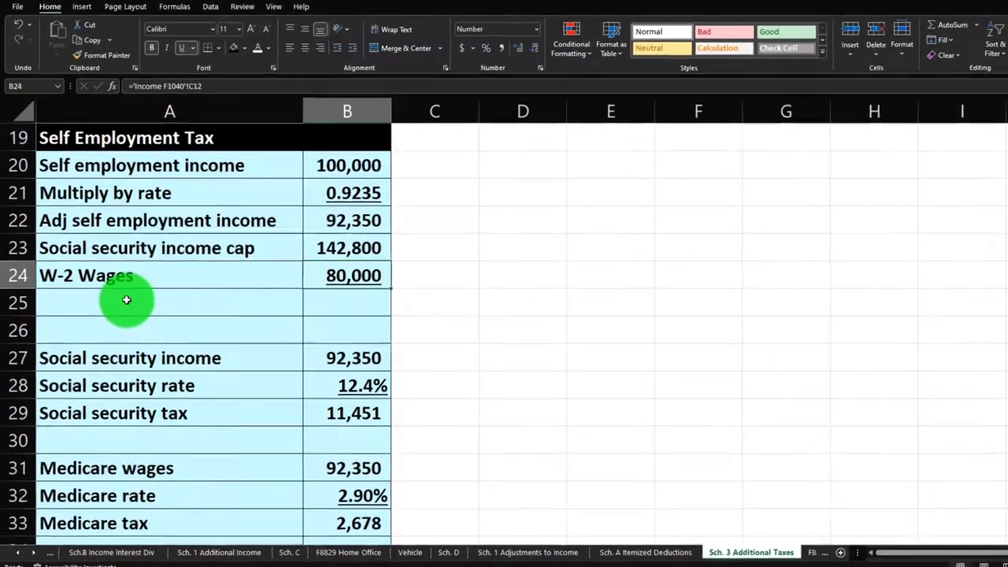
Step: Label A25 Cap less W-2 Wages and calculate in B25 the social security income cap minus the W-2 wages
left_click(114, 299)
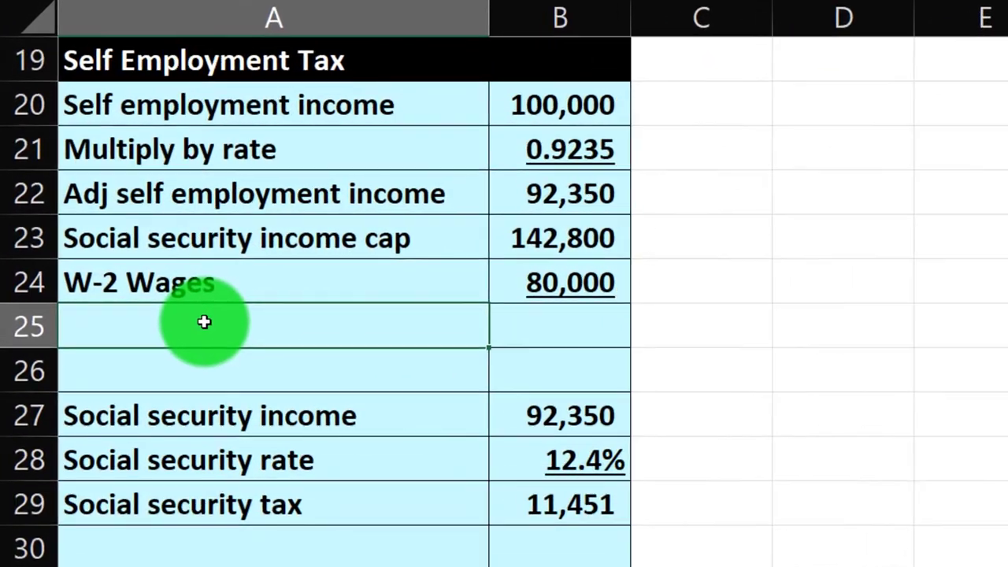
type("Cap less W-2 Wa")
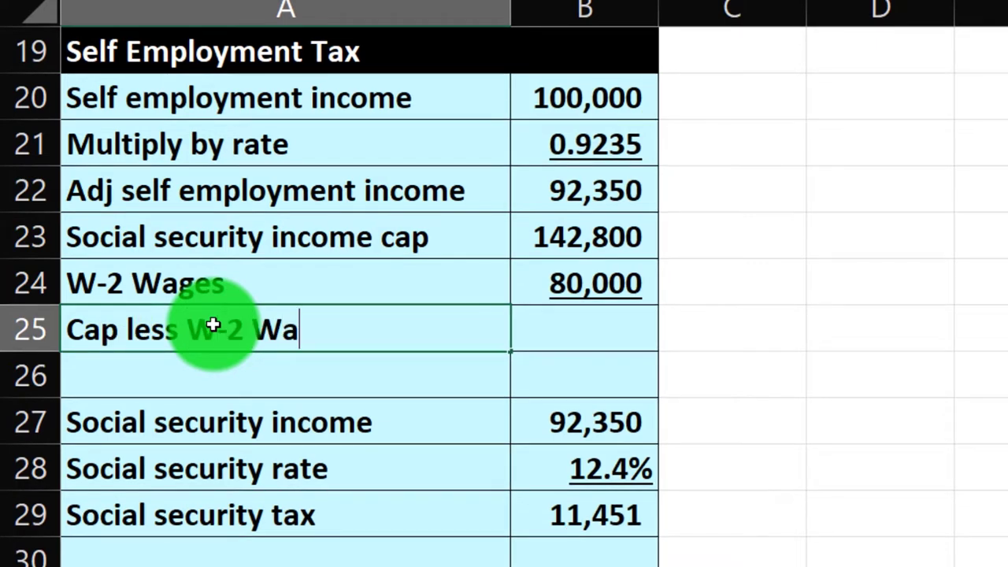
type("ges")
key("Tab")
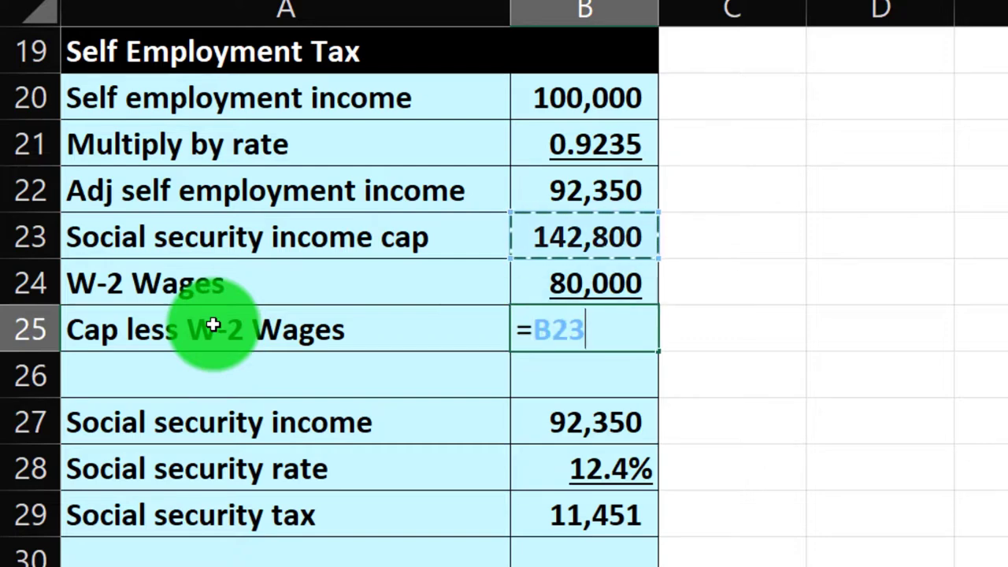
key("Return")
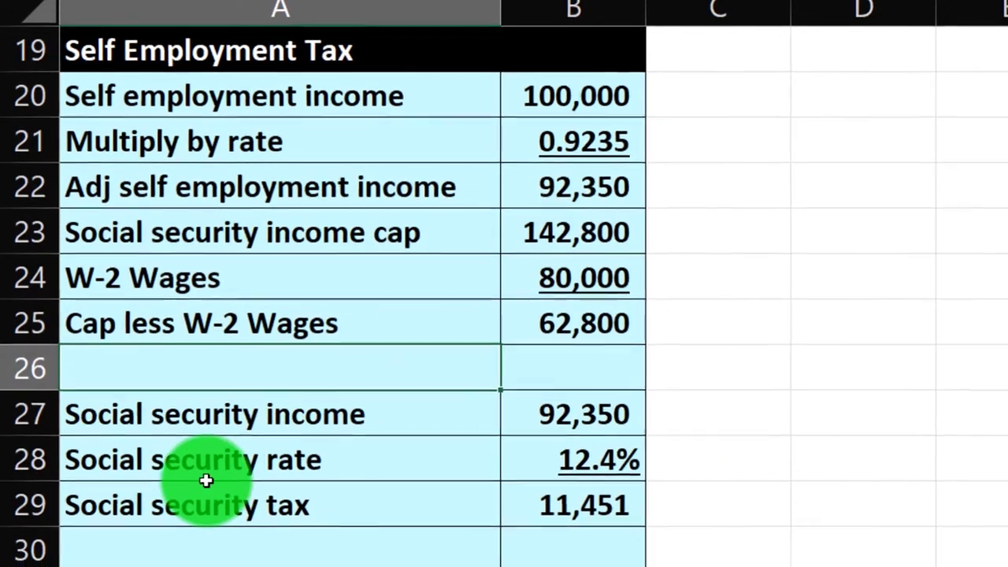
left_click(513, 337)
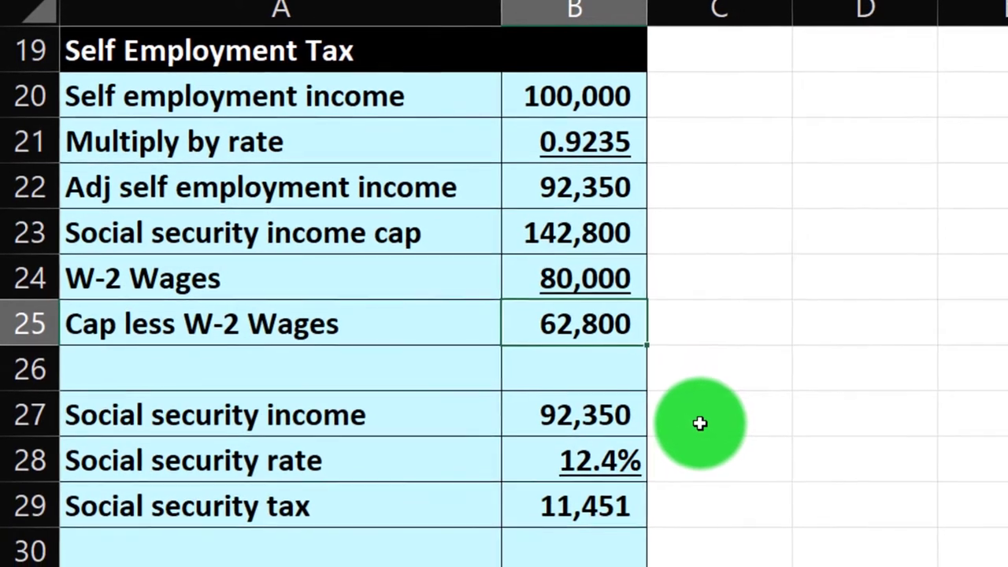
Step: Move the Social security income row from row 27 up to row 26, directly beneath Cap less W-2 Wages
left_click(574, 404)
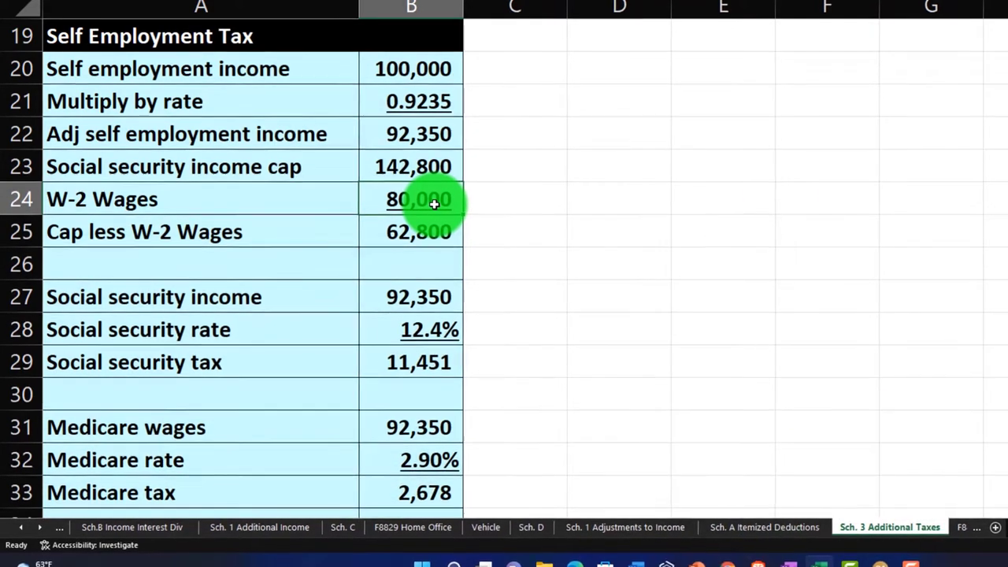
left_click(431, 298)
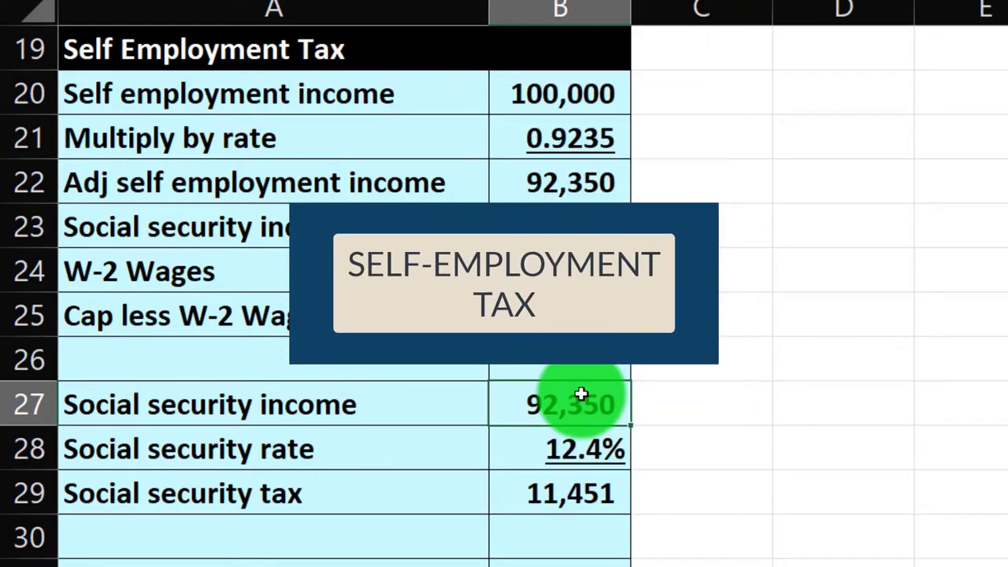
left_click(36, 404)
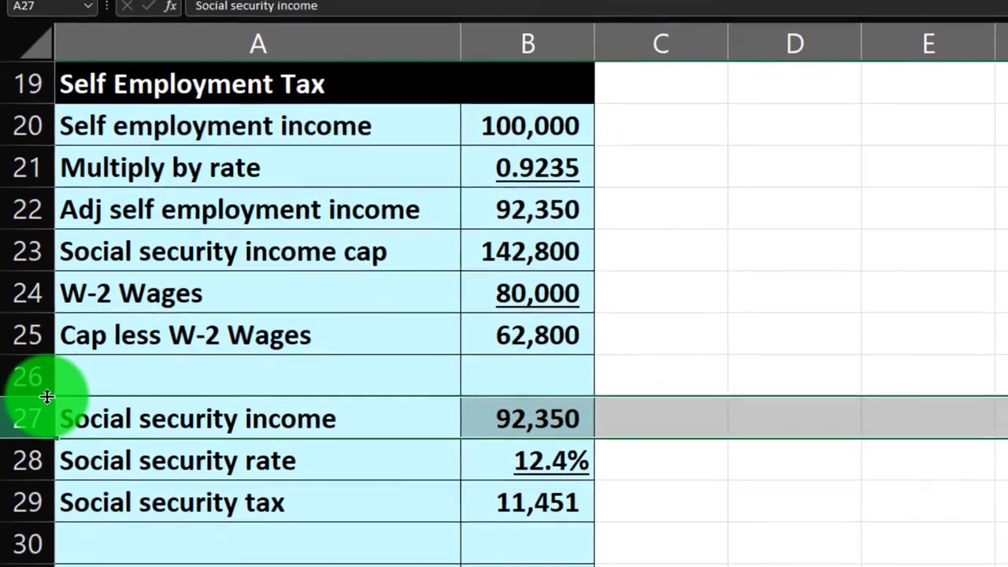
left_click_drag(45, 398, 43, 421)
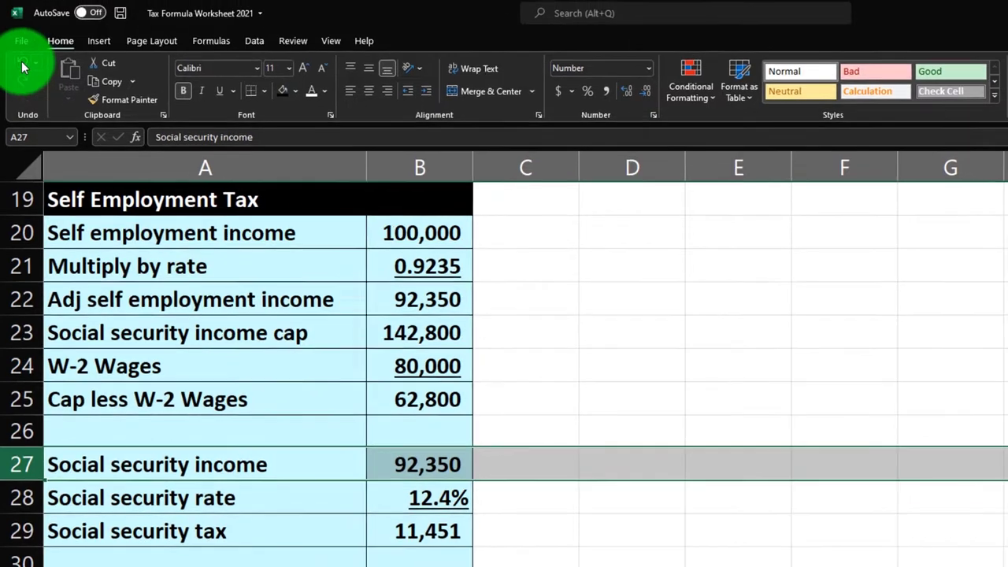
key("ctrl+x")
left_click(121, 433)
key("ctrl+v")
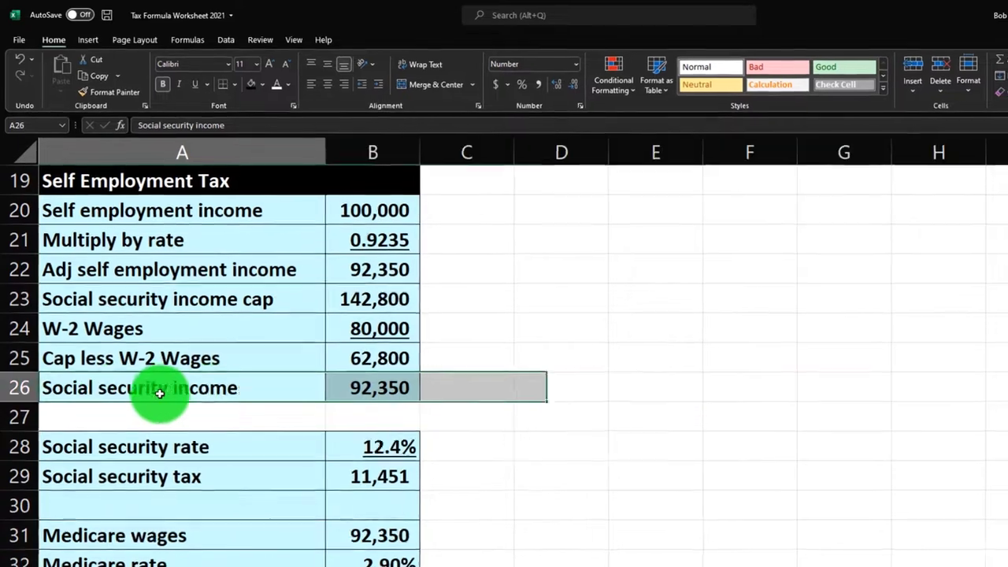
Step: Apply row 26's cell formatting to row 27, and label A26 Social security income Sch. C and A27 Social Security Income for Tax
left_click_drag(224, 416, 366, 418)
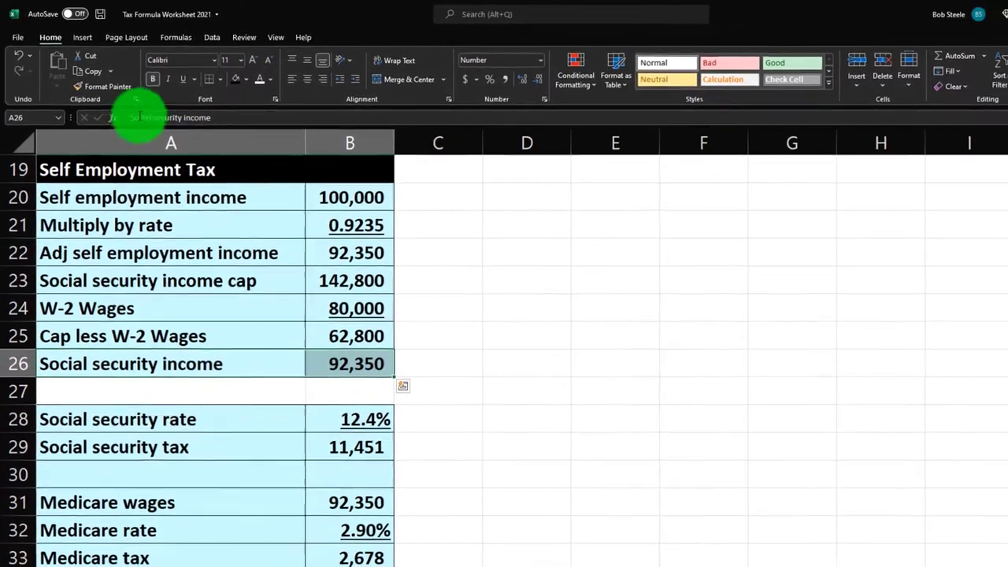
left_click(103, 85)
left_click(158, 363)
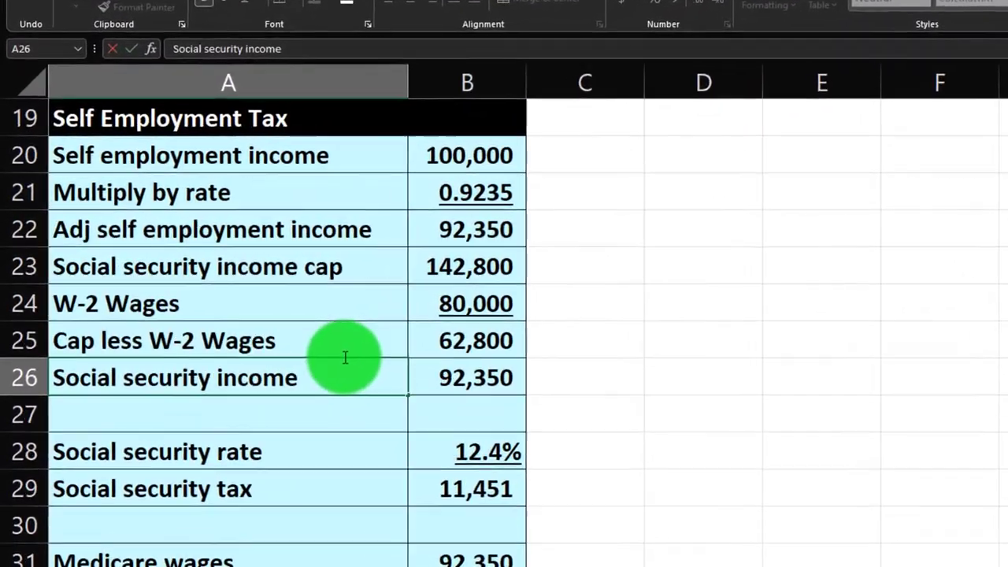
type("Sch. C")
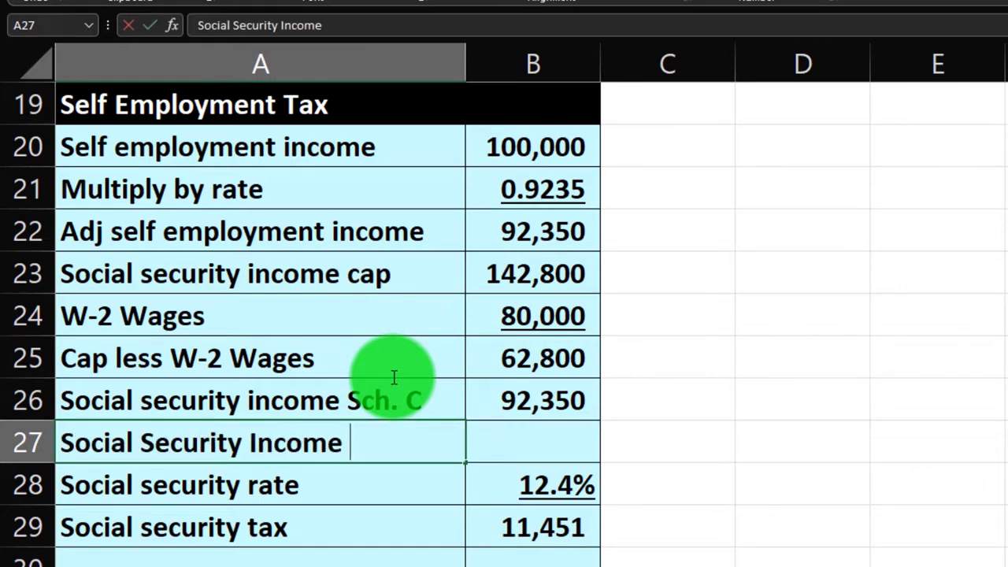
key("Right")
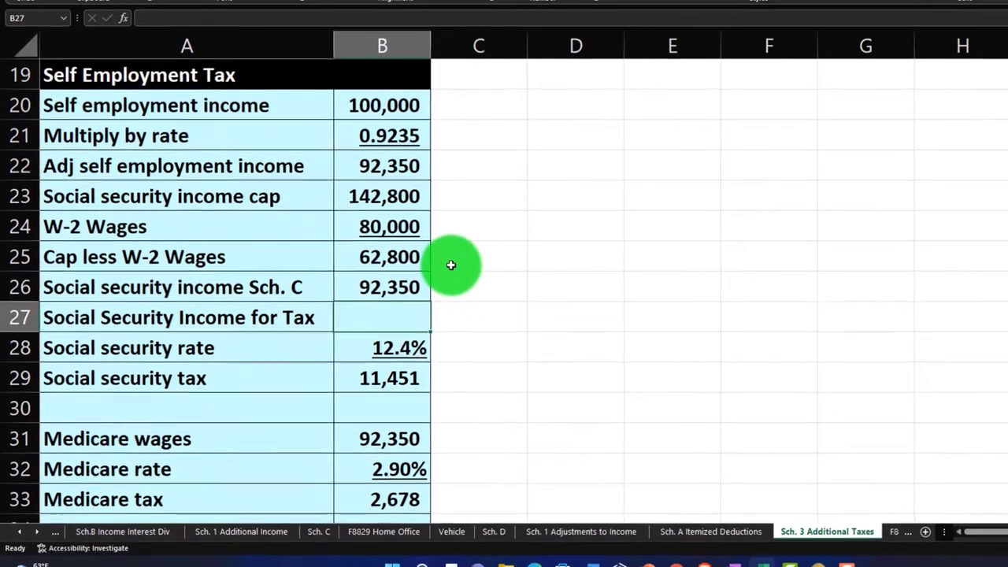
Step: Enter an IF formula in B27 that returns B26 when it is less than B25, and otherwise B25
type("=if(B26,")
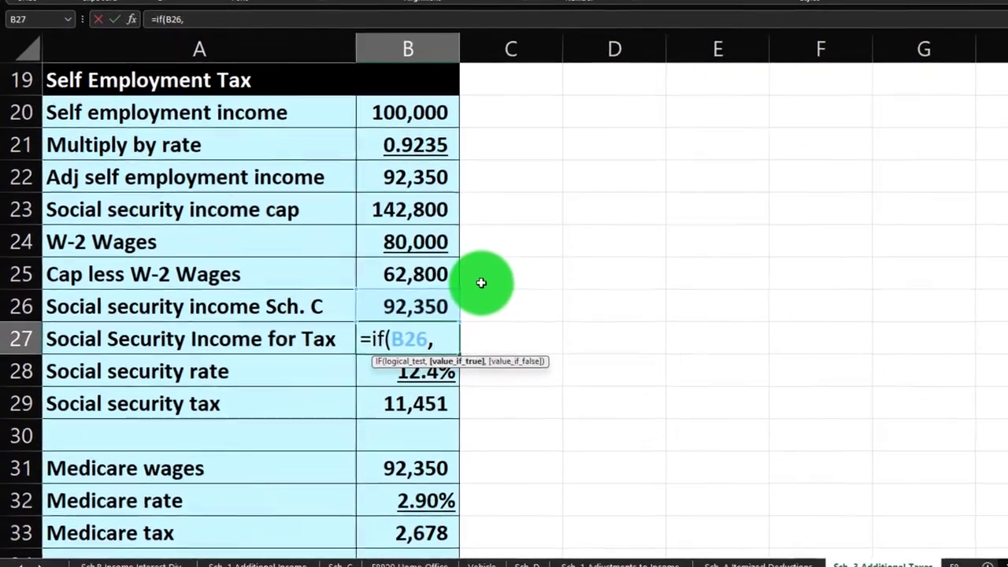
key("BackSpace")
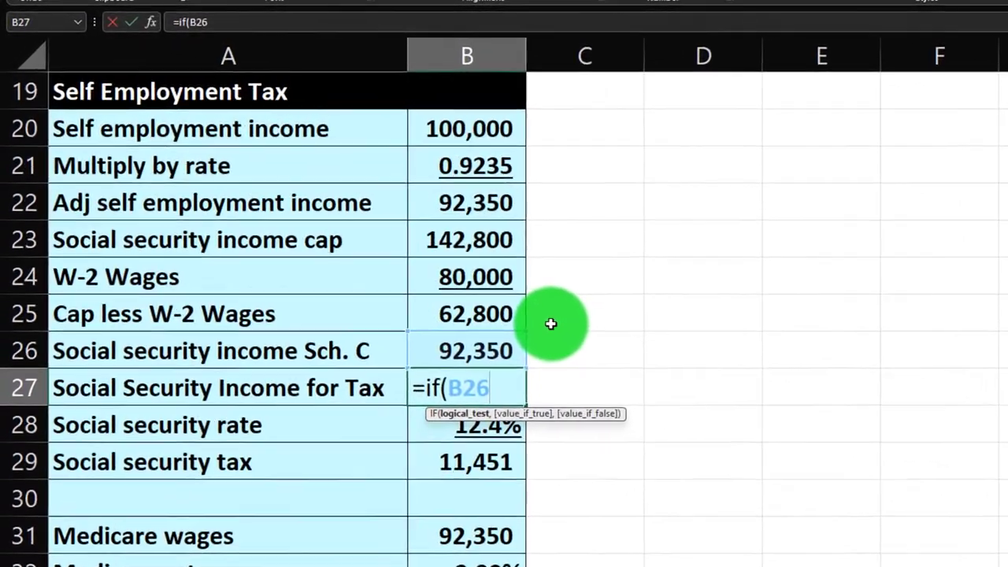
type("<B25")
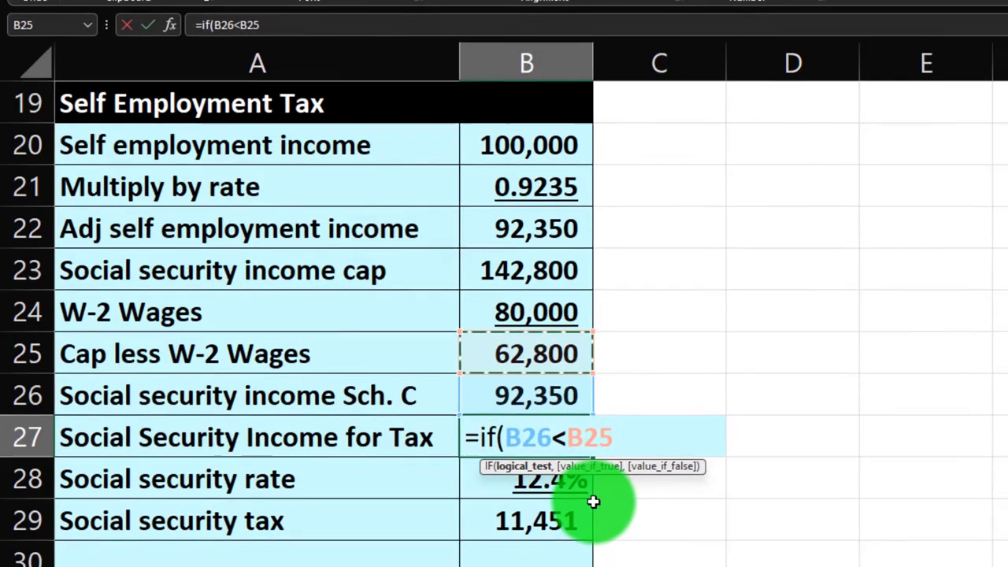
type(",")
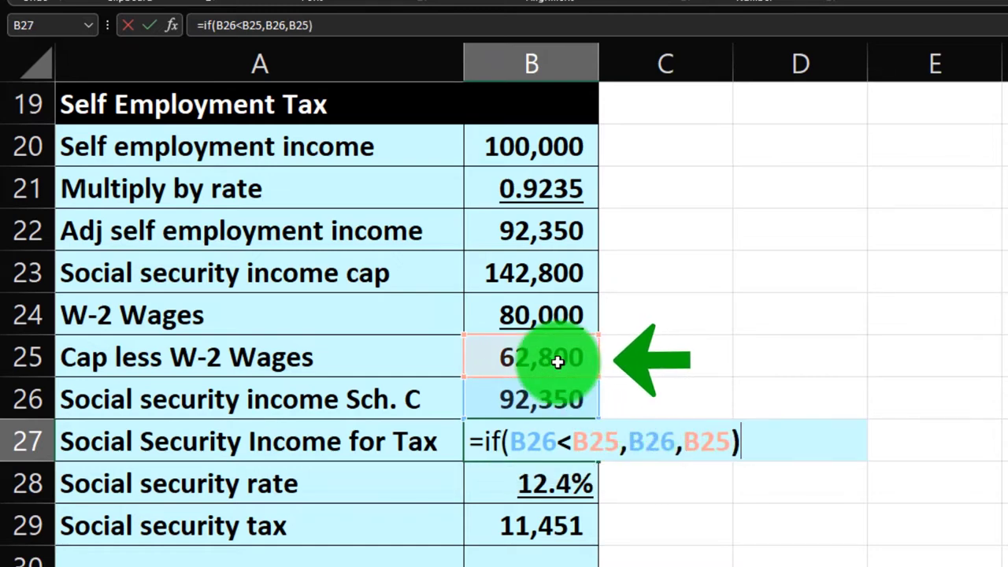
key("Right")
key("Right")
key("Left")
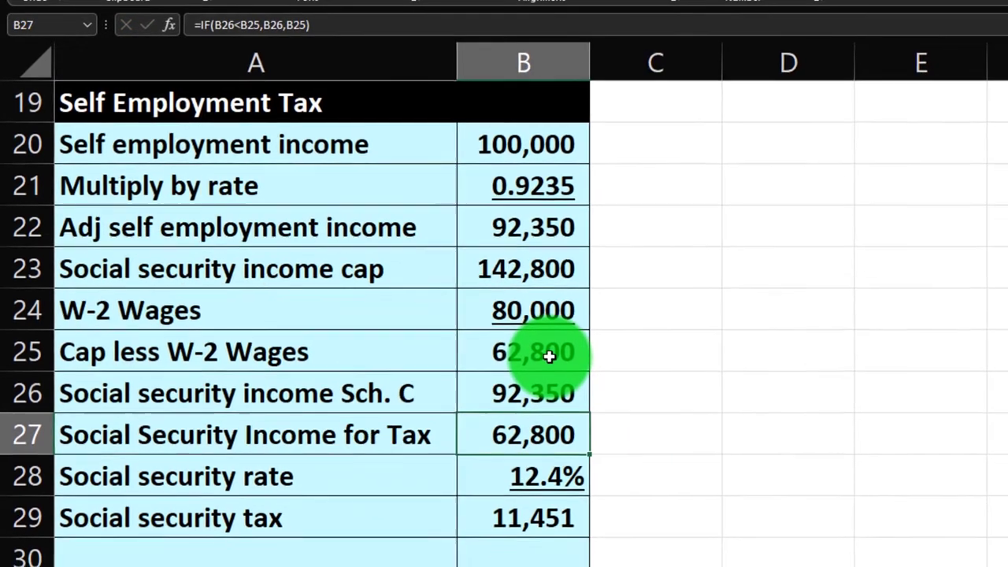
Step: Test the Social Security Income for Tax formula by overwriting Cap less W-2 Wages with 100,000, and undo the entry
left_click(529, 343)
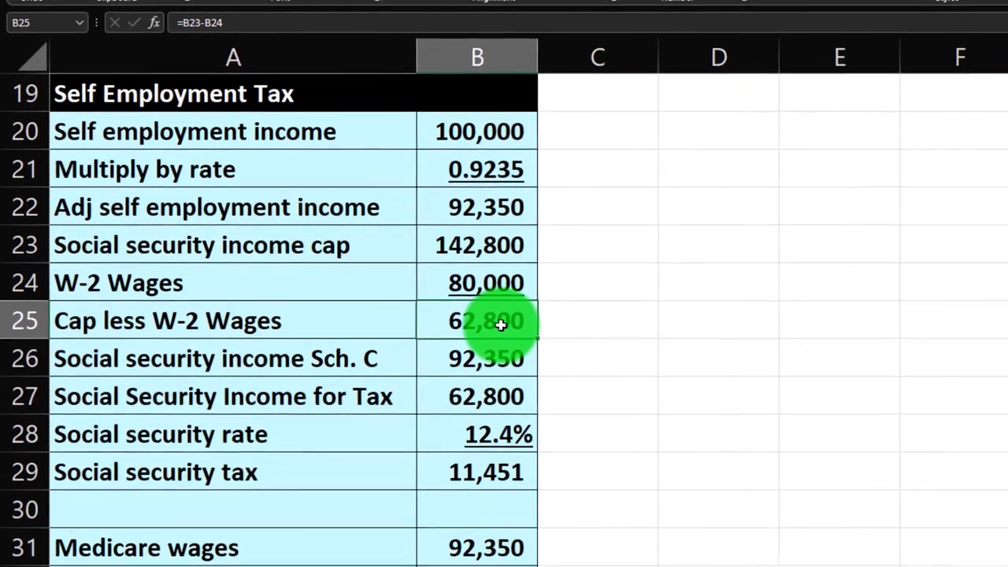
type("1000")
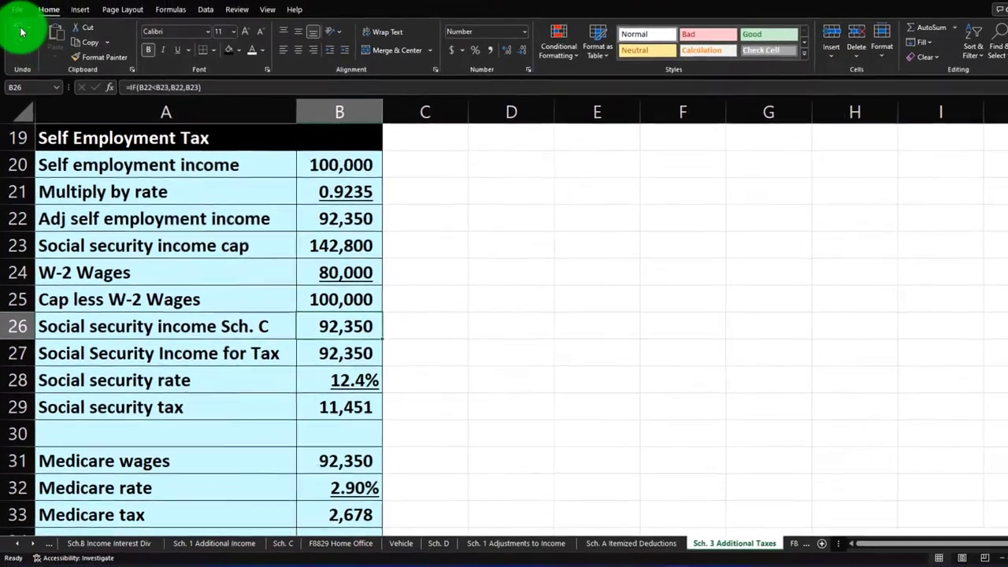
left_click(21, 32)
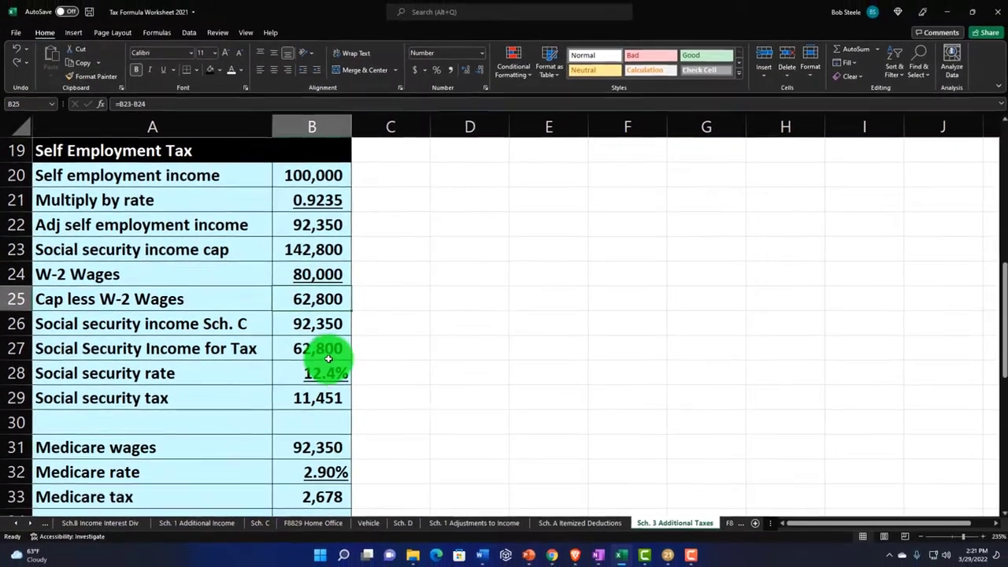
Step: Change the Social security tax formula in B29 to multiply Social Security Income for Tax by the social security rate, =B27*B28
scroll(436, 444, "down", 1)
key("Up")
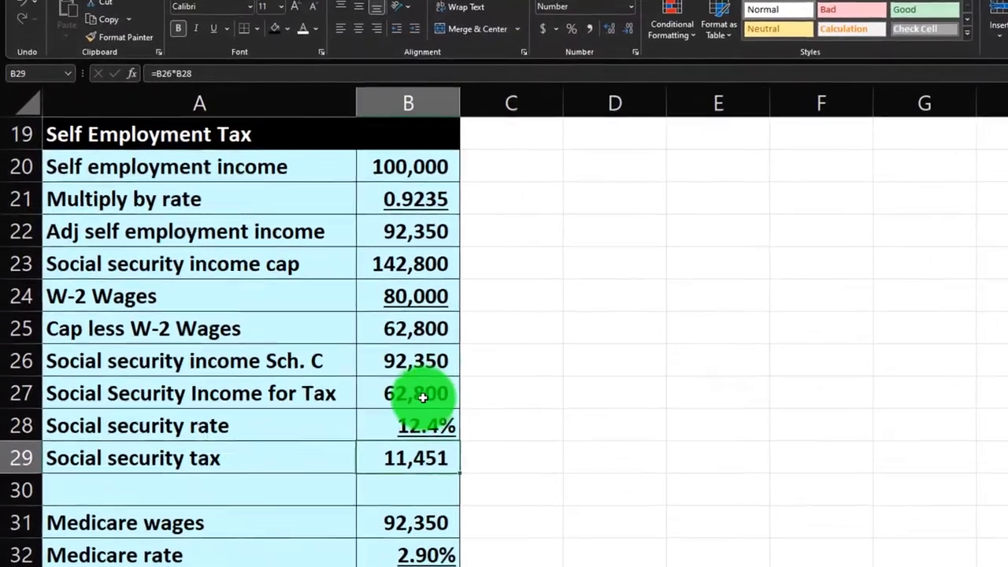
left_click(423, 398)
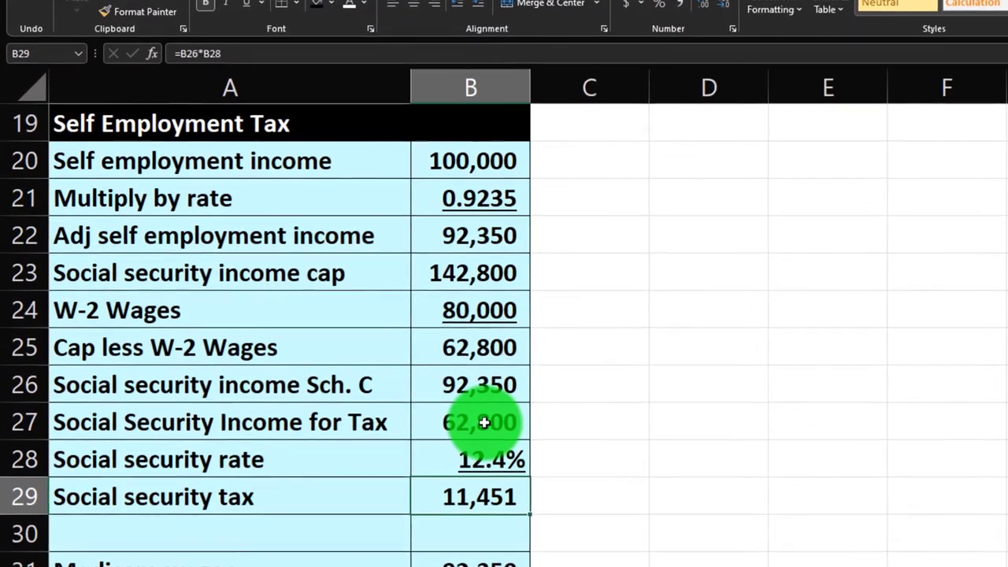
left_click(517, 465)
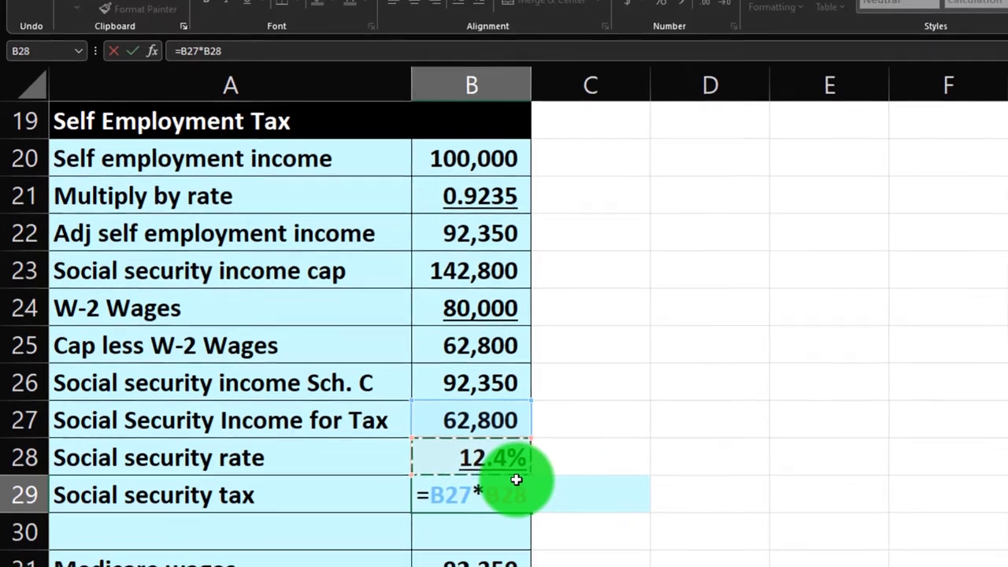
key("Return")
left_click(577, 510)
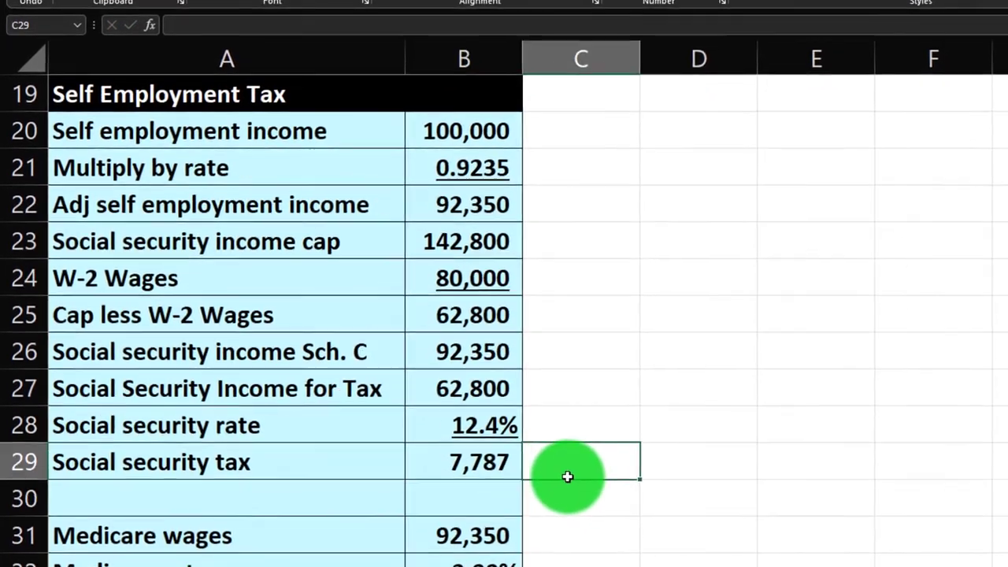
Step: Check the Medicare wages formula, the Form 8959 Additional Medicare Tax section and the total self employment tax in C35
scroll(568, 476, "down", 1)
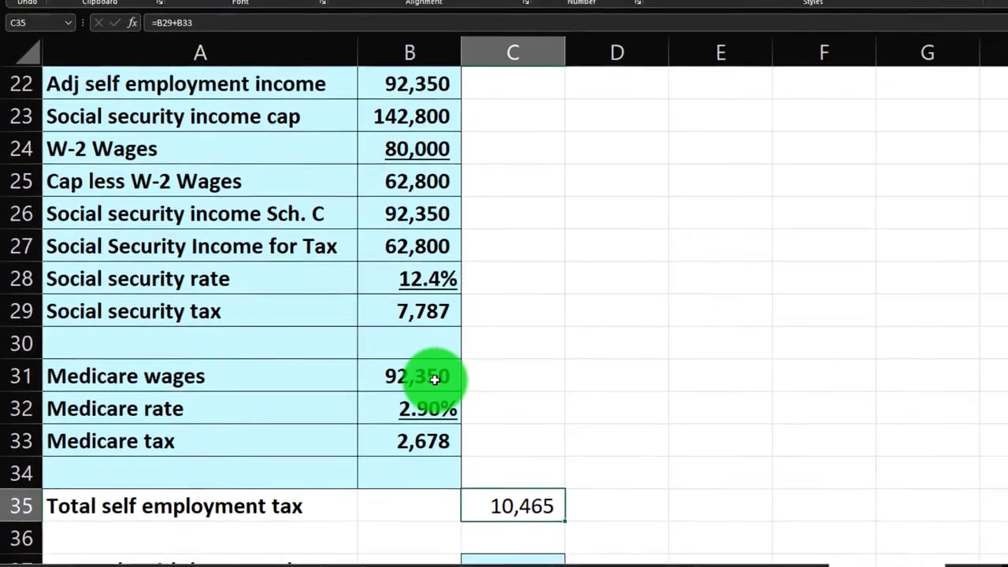
left_click(480, 381)
scroll(385, 377, "down", 3)
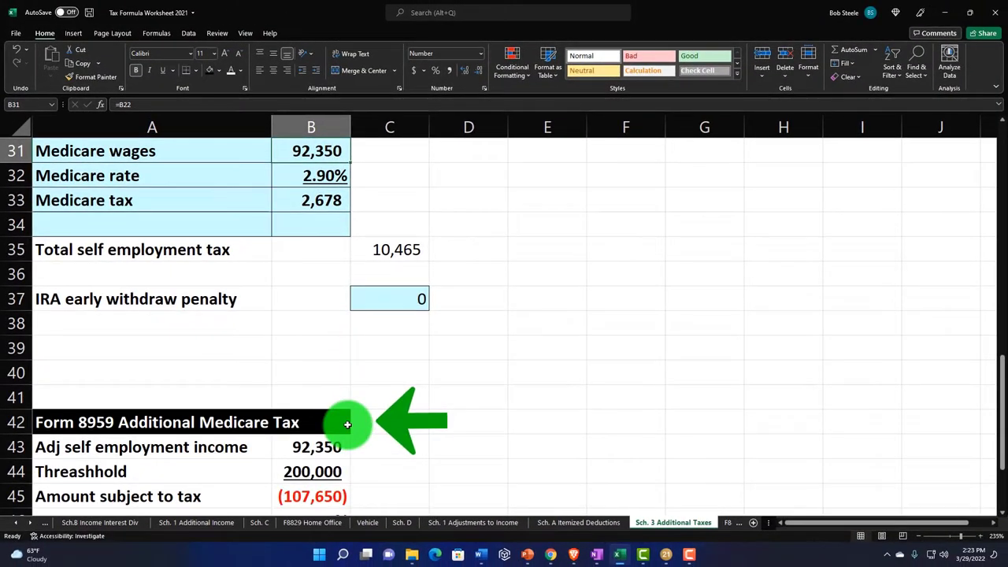
scroll(347, 423, "up", 1)
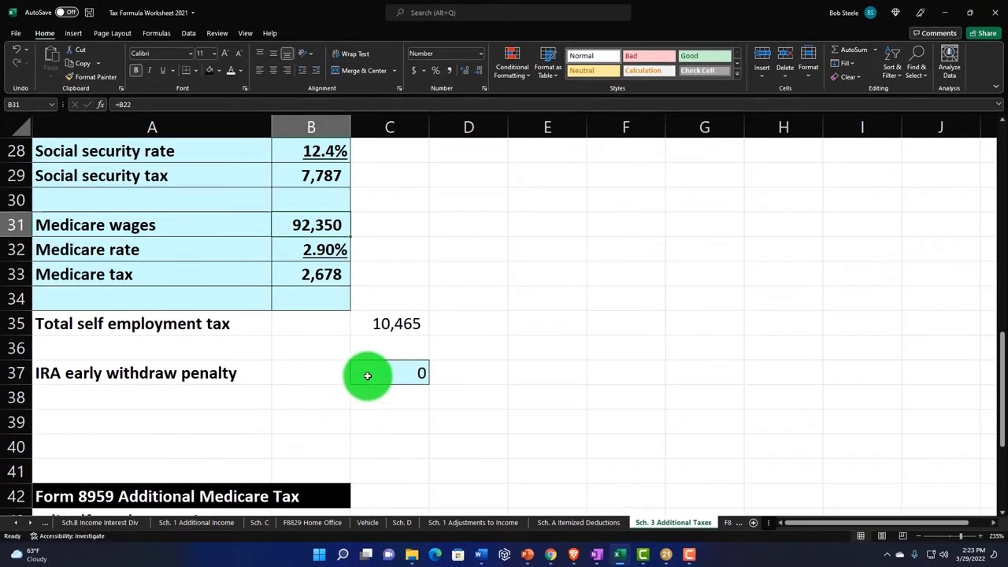
scroll(401, 438, "up", 1)
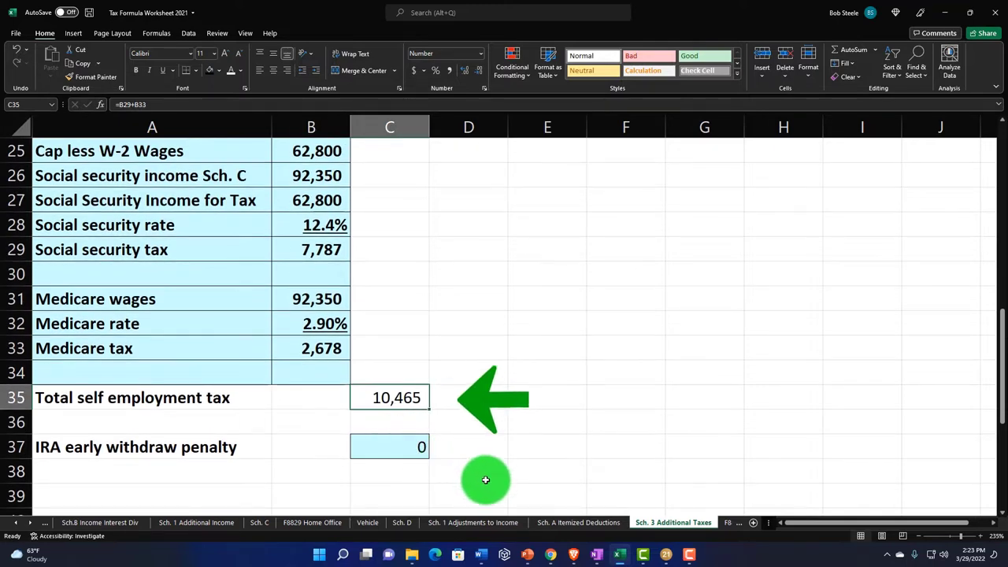
Step: Switch to Lacerte and delete the W-2 record with 80,000 wages from Wages, Salaries, Tips, confirming the deletion
left_click(664, 555)
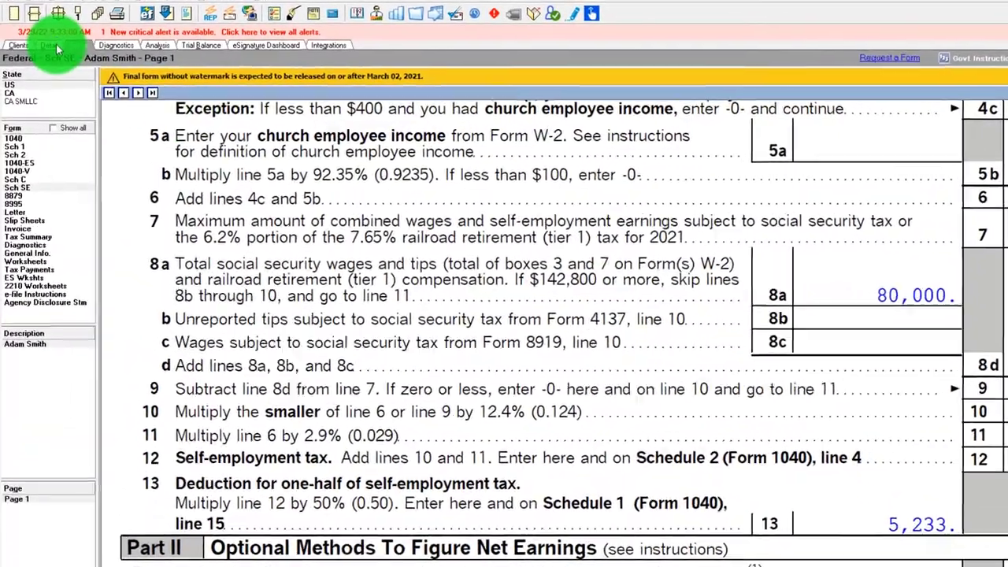
left_click(57, 49)
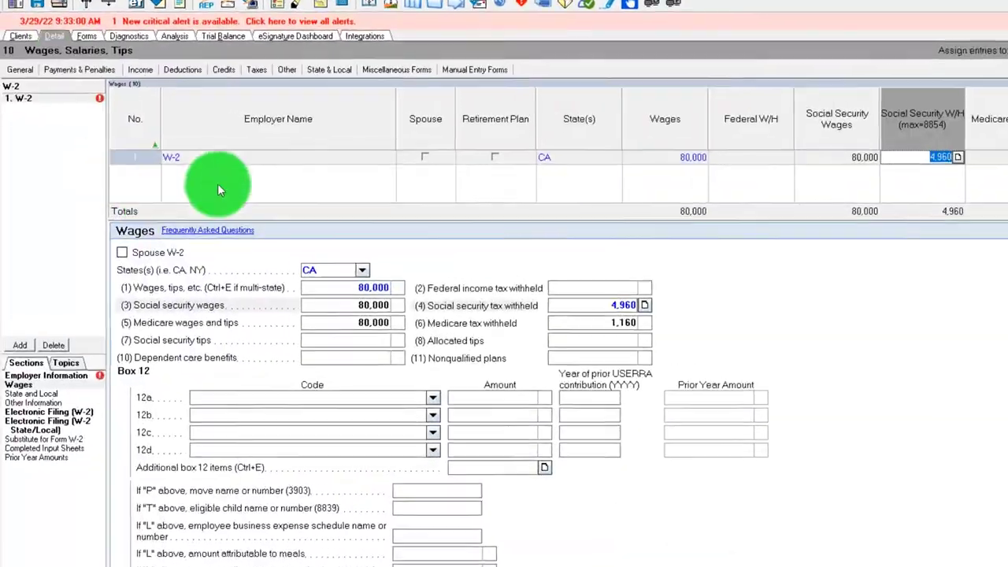
left_click(236, 160)
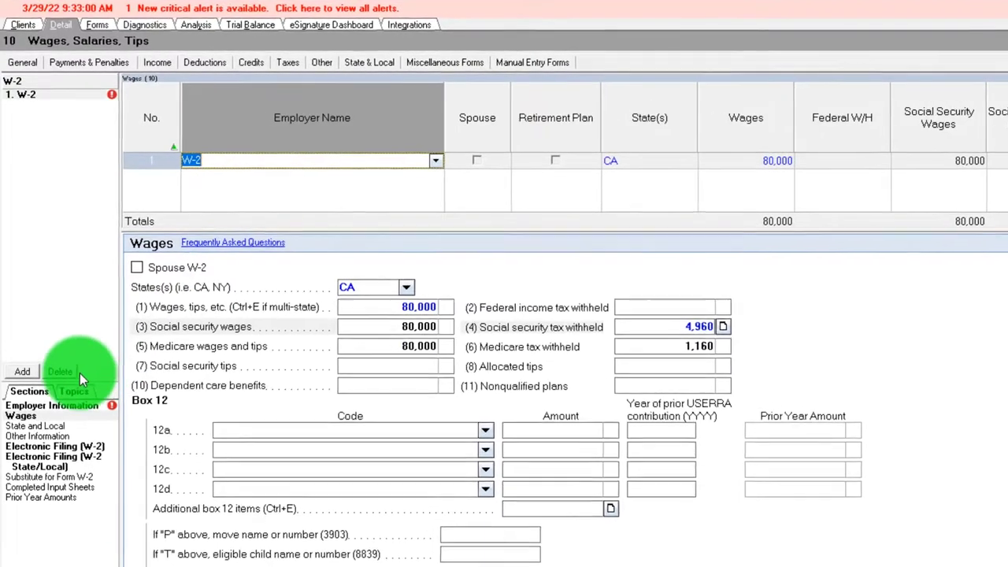
left_click(68, 361)
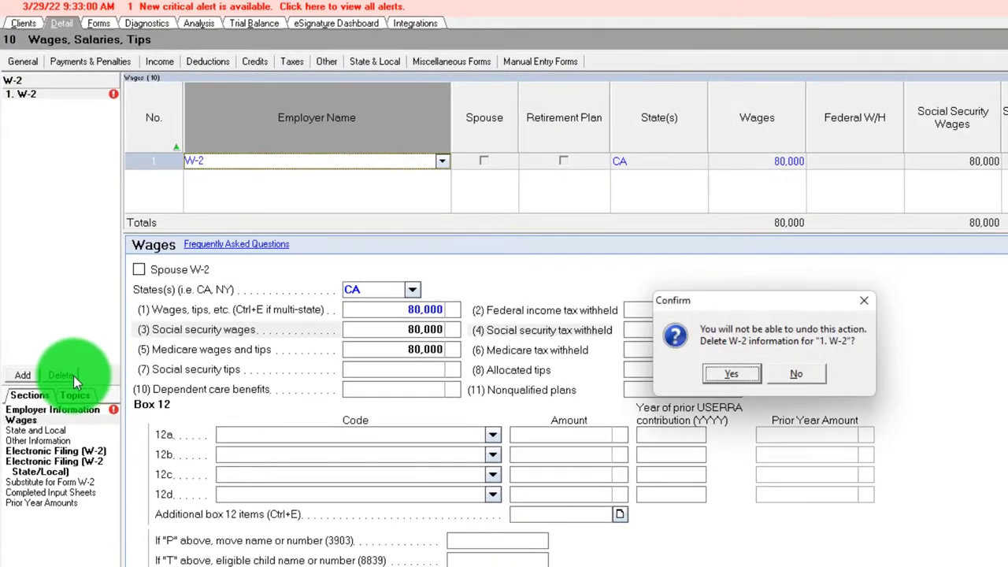
left_click(732, 375)
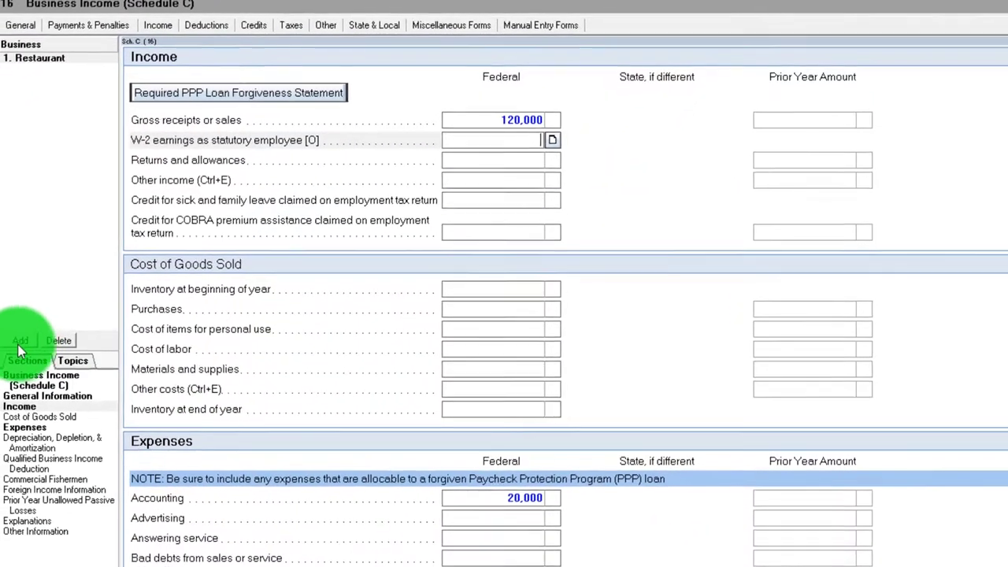
Step: Add a second business under Business Income (Schedule C) with gross receipts of 50,000
left_click(12, 419)
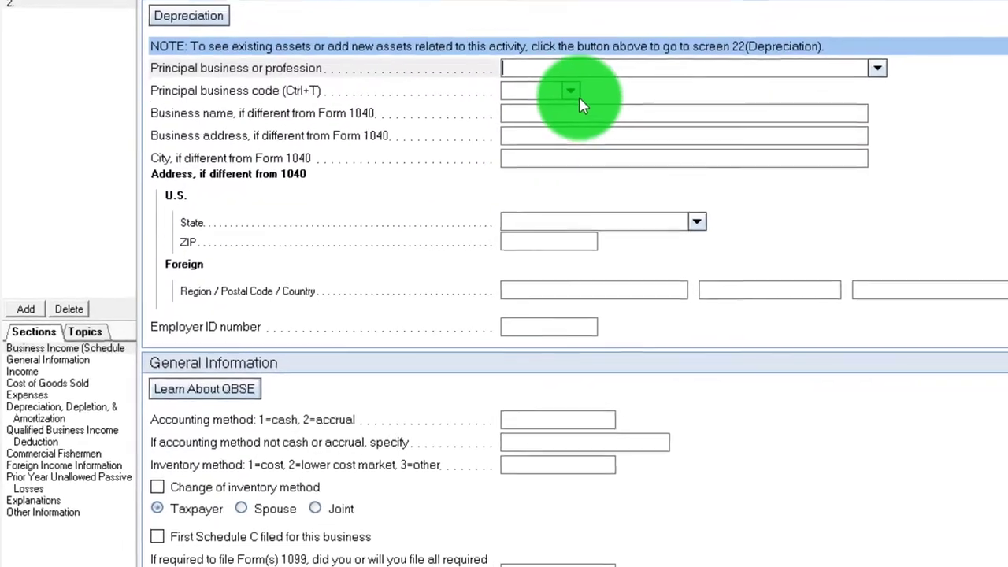
scroll(579, 103, "down", 10)
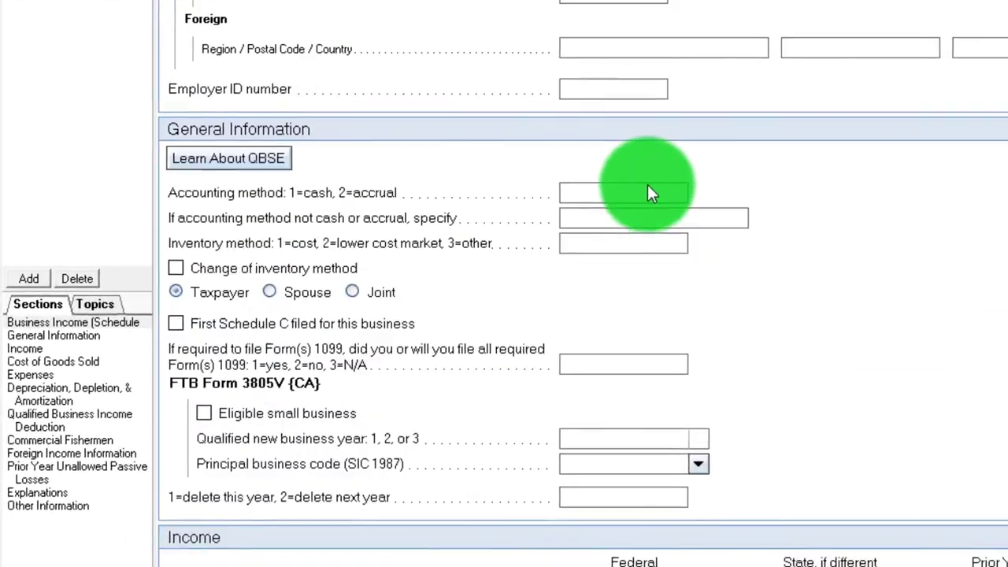
scroll(741, 146, "down", 3)
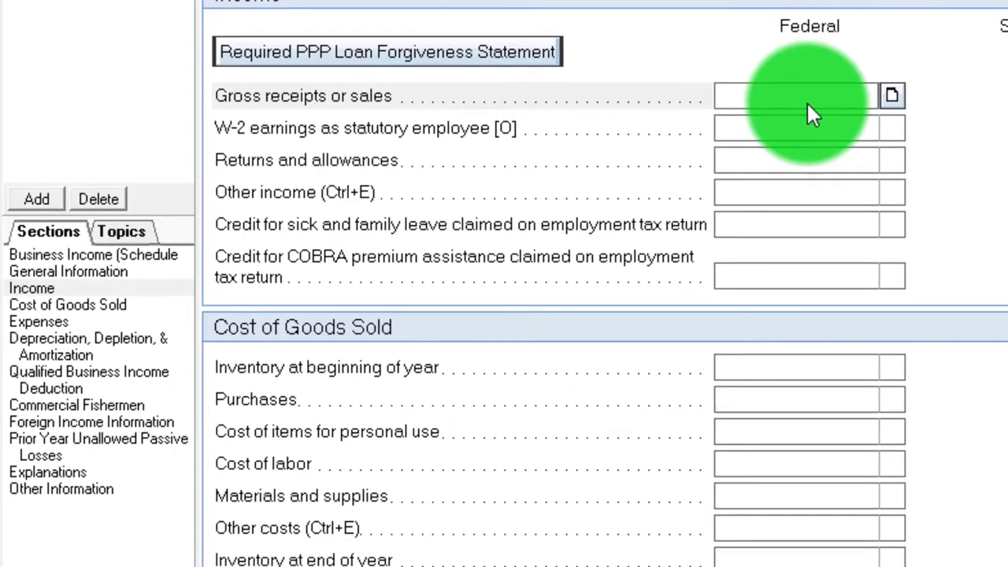
type("50000")
left_click(808, 128)
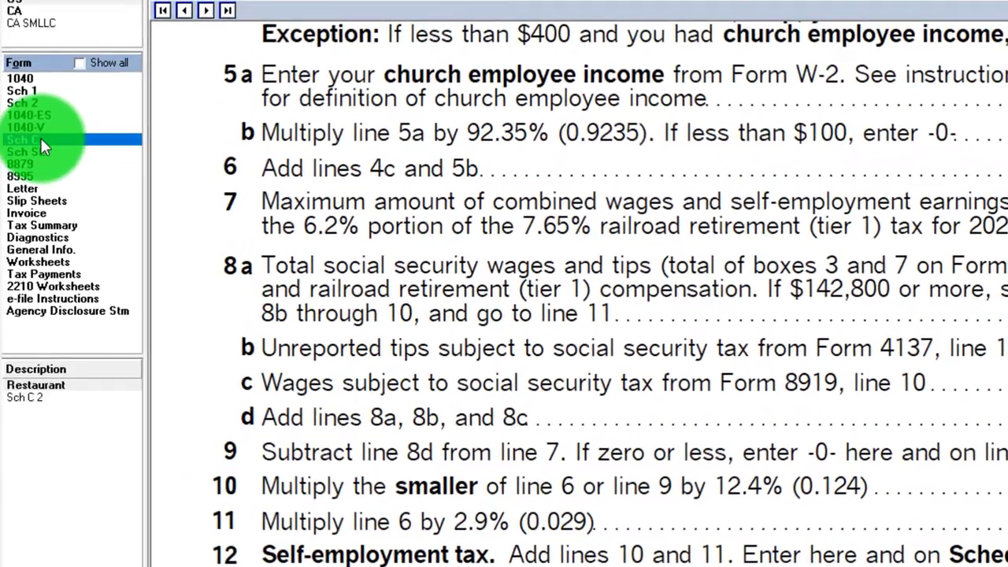
Step: Review the Schedule C forms of both businesses, and check how their combined net profit carries to Schedule SE
left_click(40, 140)
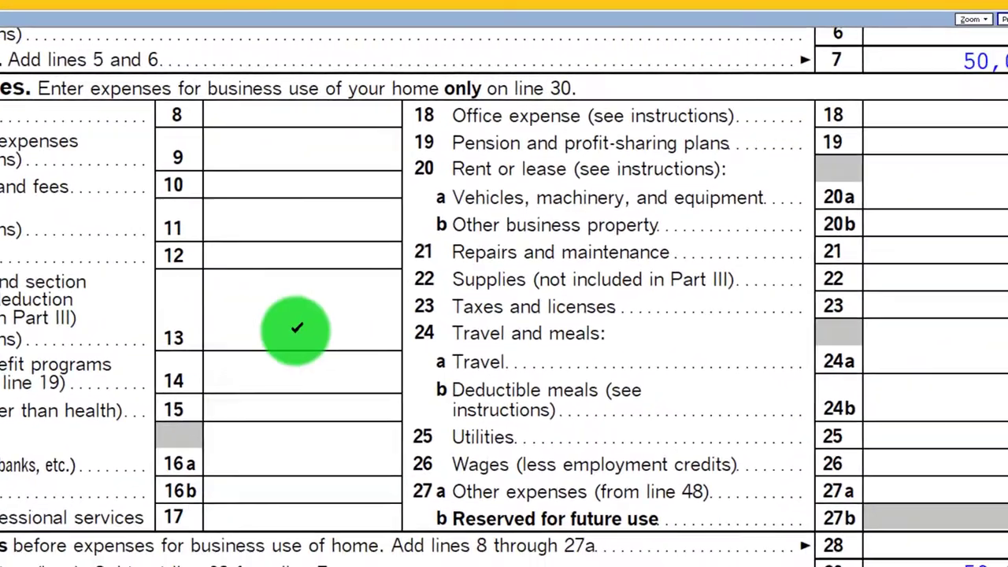
scroll(284, 323, "down", 5)
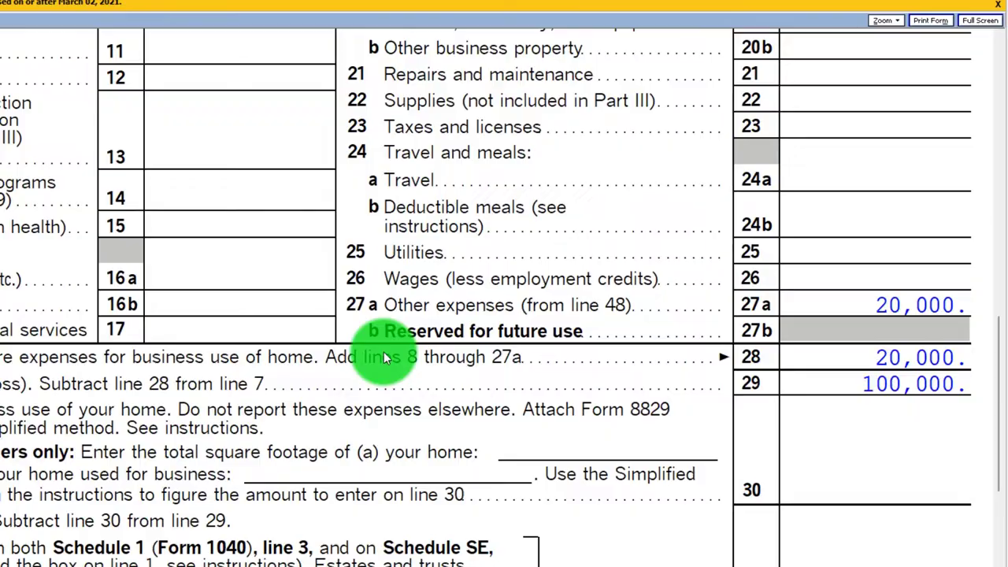
scroll(383, 351, "down", 2)
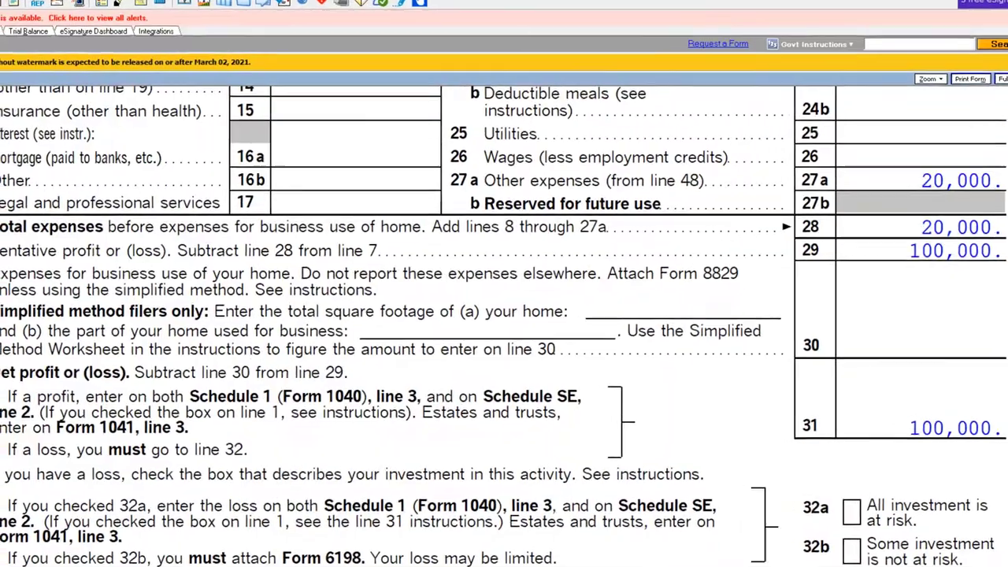
left_click(289, 303)
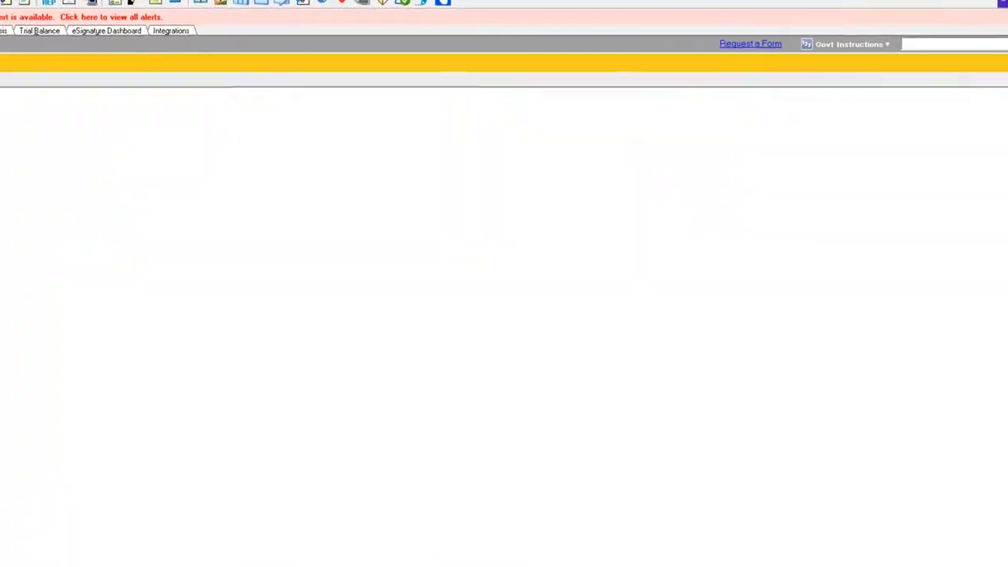
scroll(356, 327, "up", 10)
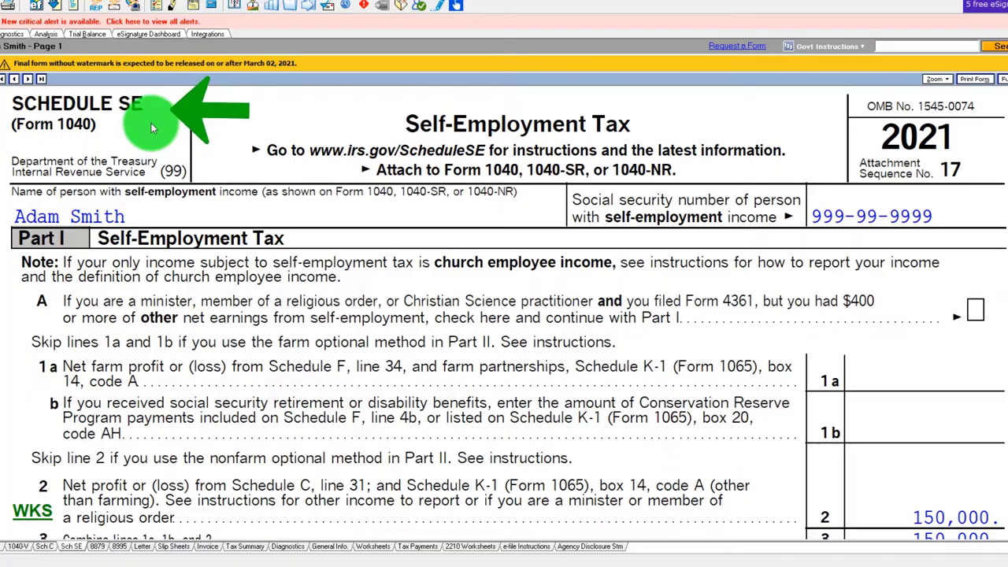
scroll(442, 331, "down", 5)
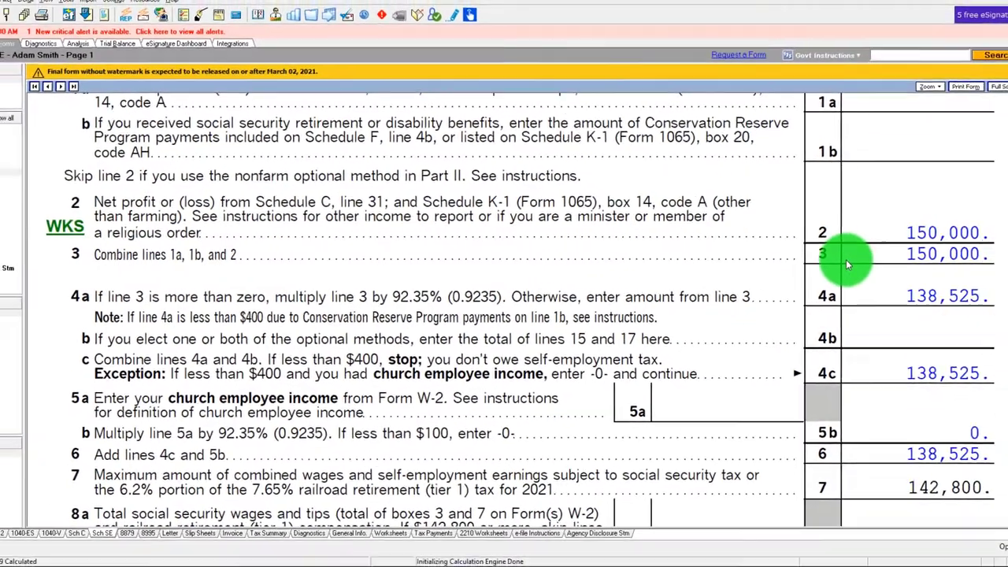
Step: Review Schedule SE from the combined net profit down through the self-employment tax and its one-half deduction
scroll(846, 260, "down", 1)
scroll(845, 264, "down", 1)
scroll(845, 264, "down", 1)
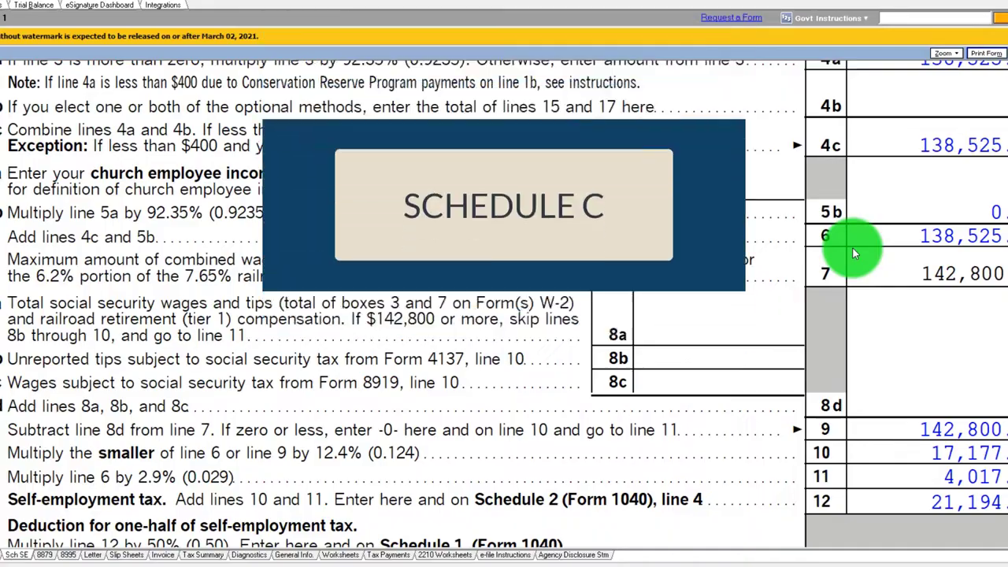
scroll(852, 247, "down", 3)
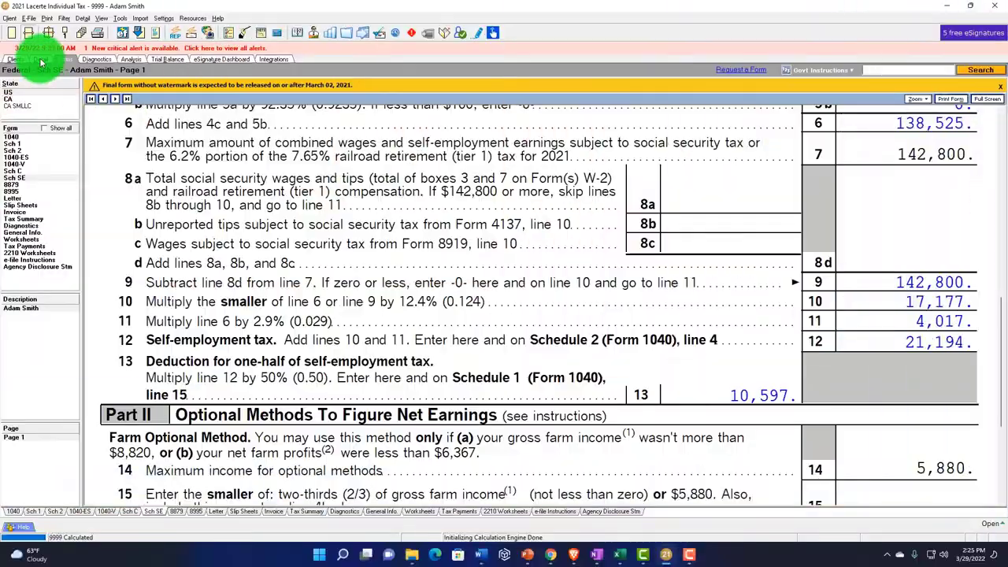
Step: Delete the second business from Business Income (Schedule C), confirming the deletion and keeping only Restaurant
left_click(40, 59)
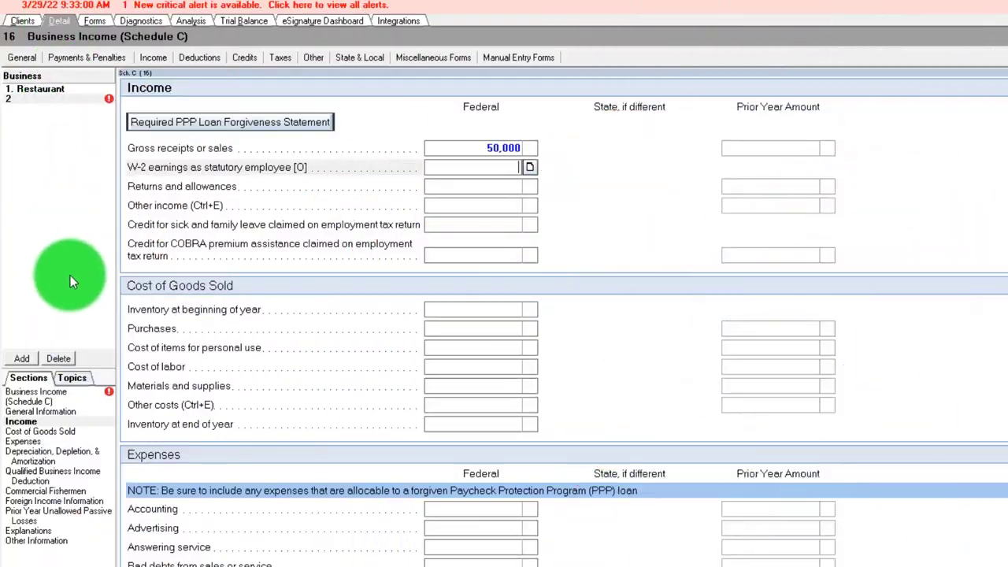
left_click(63, 360)
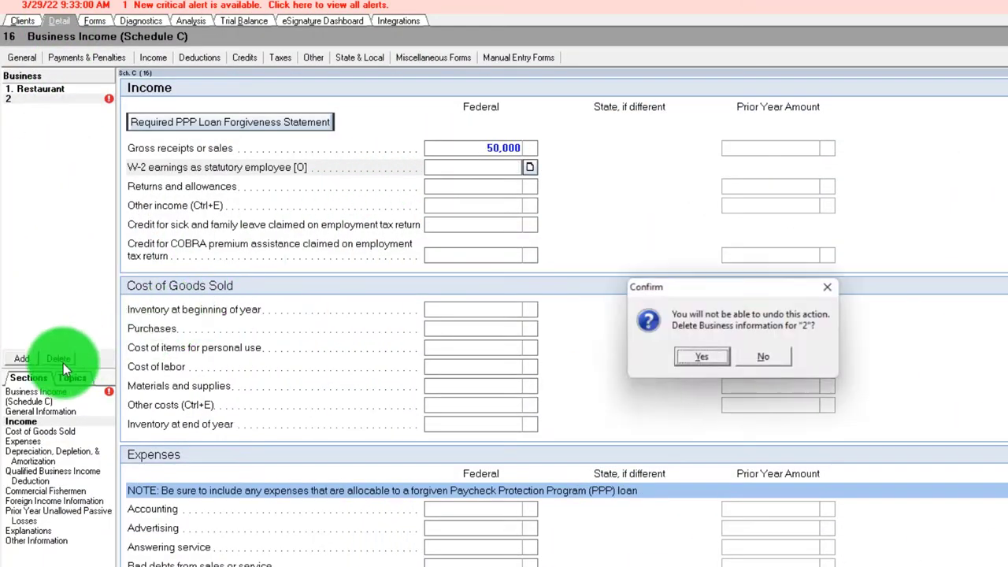
left_click(701, 358)
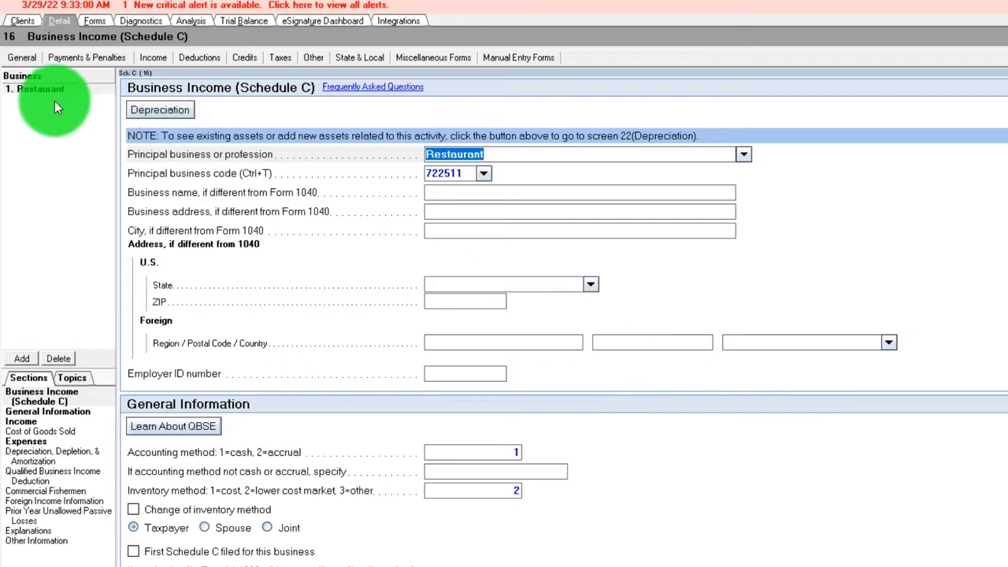
Step: Set the client's filing status to Married filing jointly and assign the Restaurant Schedule C business to Joint
scroll(312, 347, "down", 3)
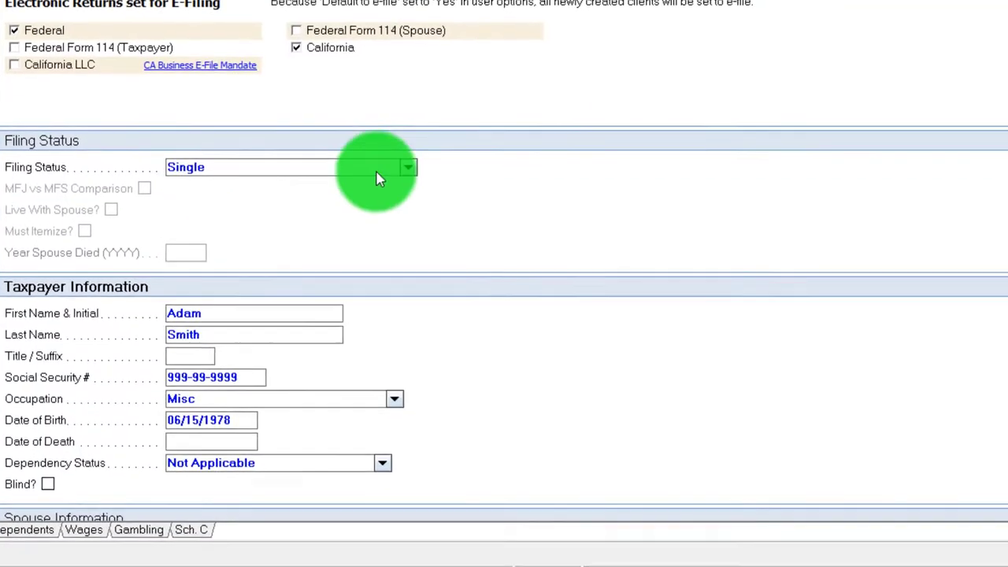
left_click(406, 158)
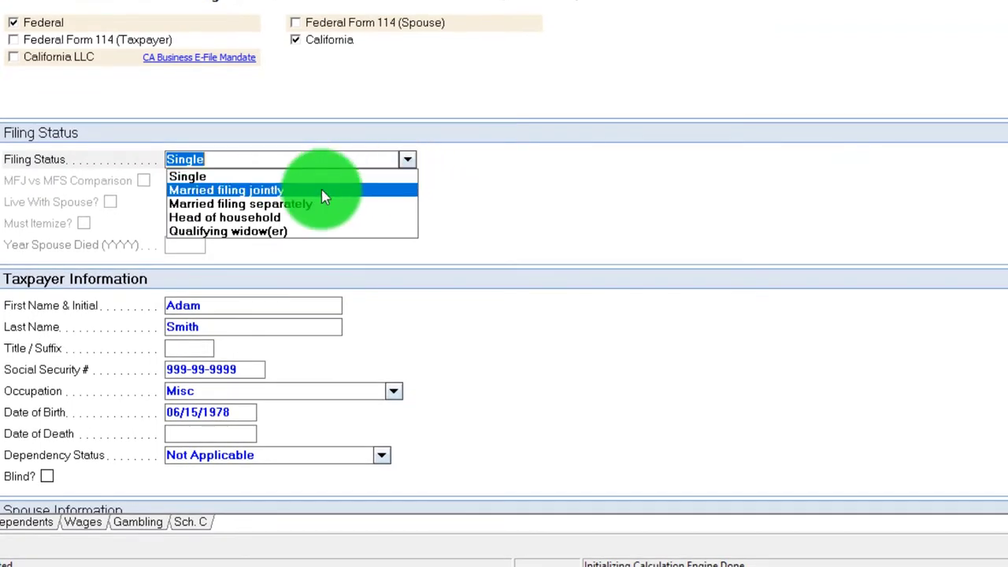
left_click(191, 521)
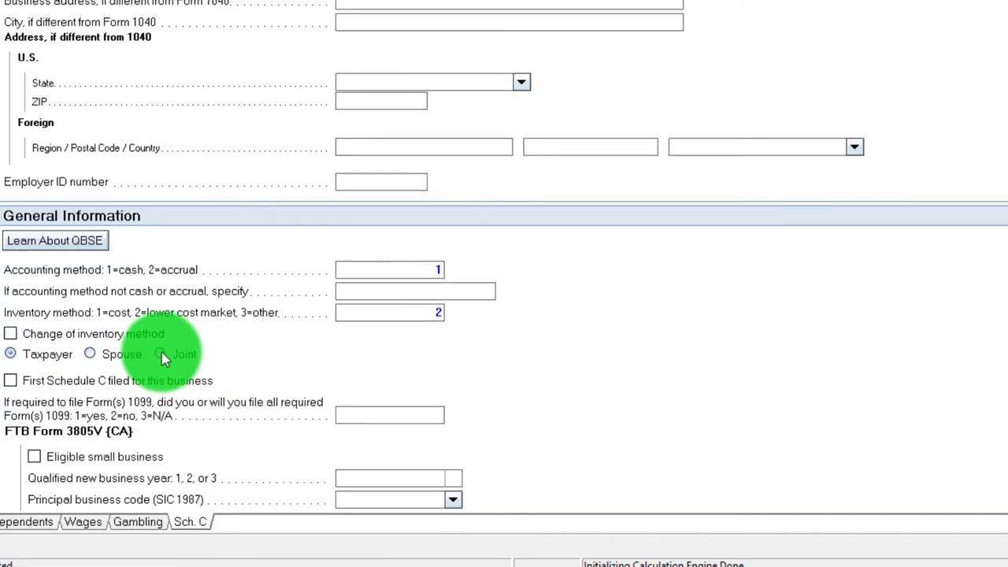
left_click(162, 356)
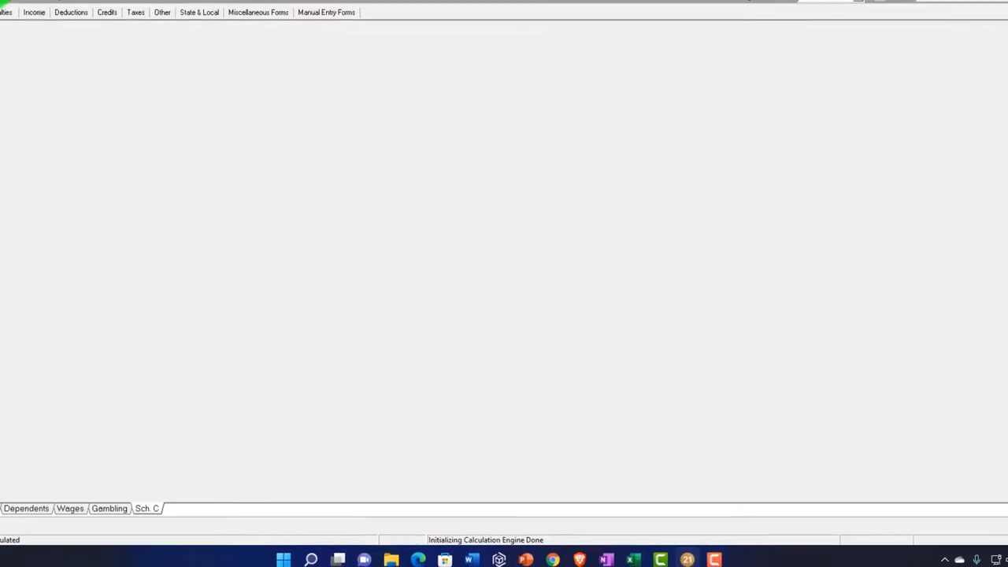
Step: Check the filing status on Form 1040, and review the proprietor names and gross receipts on the Restaurant Schedule C
left_click(295, 132)
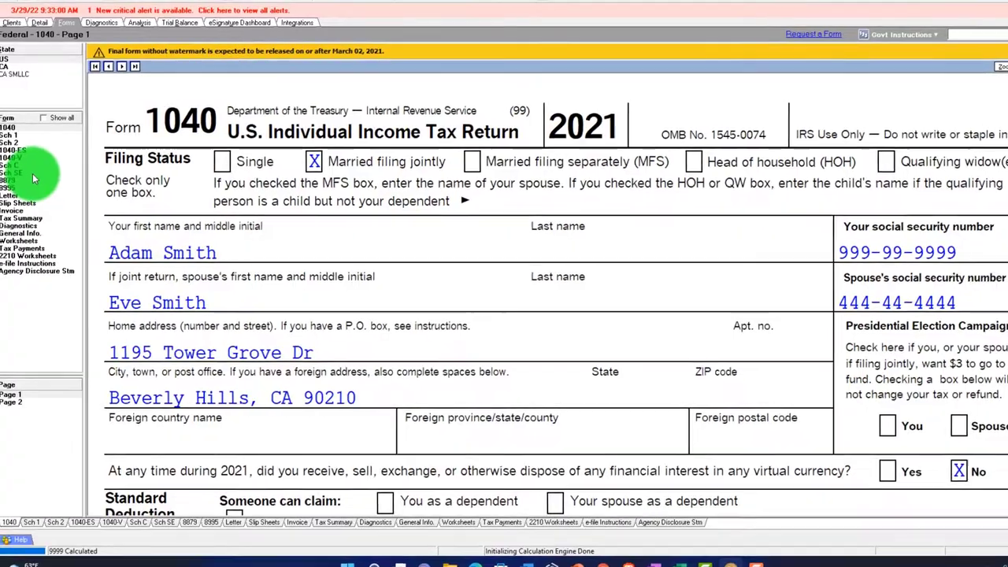
left_click(27, 171)
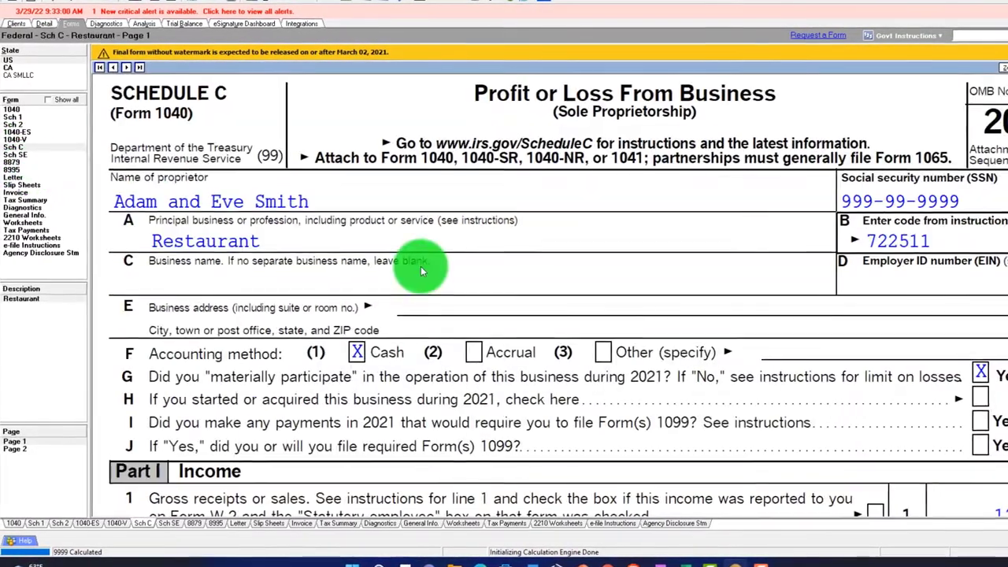
scroll(393, 269, "down", 2)
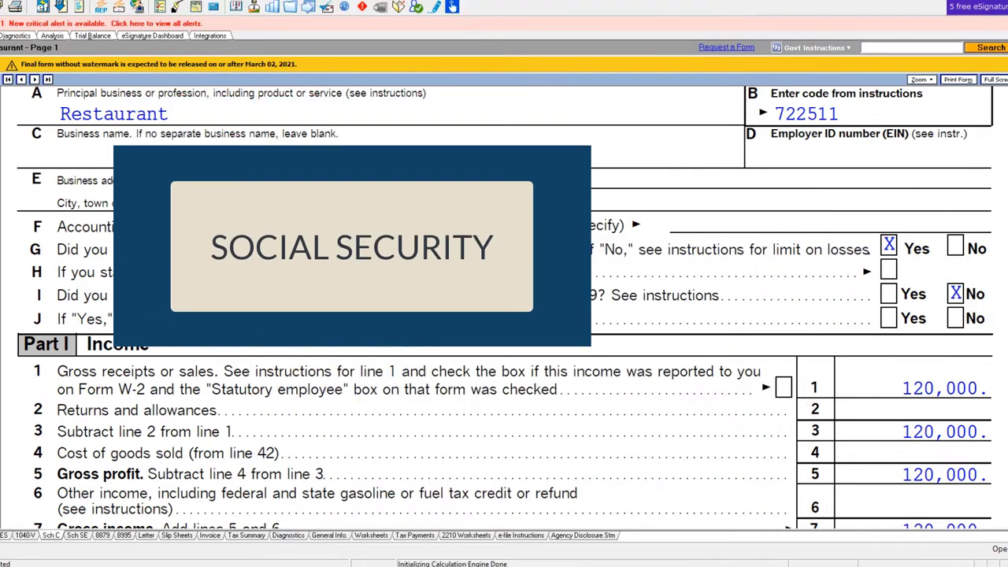
Step: Compare the separate Schedule SE forms of the taxpayer and the spouse, checking the taxpayer's net profit and self-employment tax lines
key("ctrl+Page_Down")
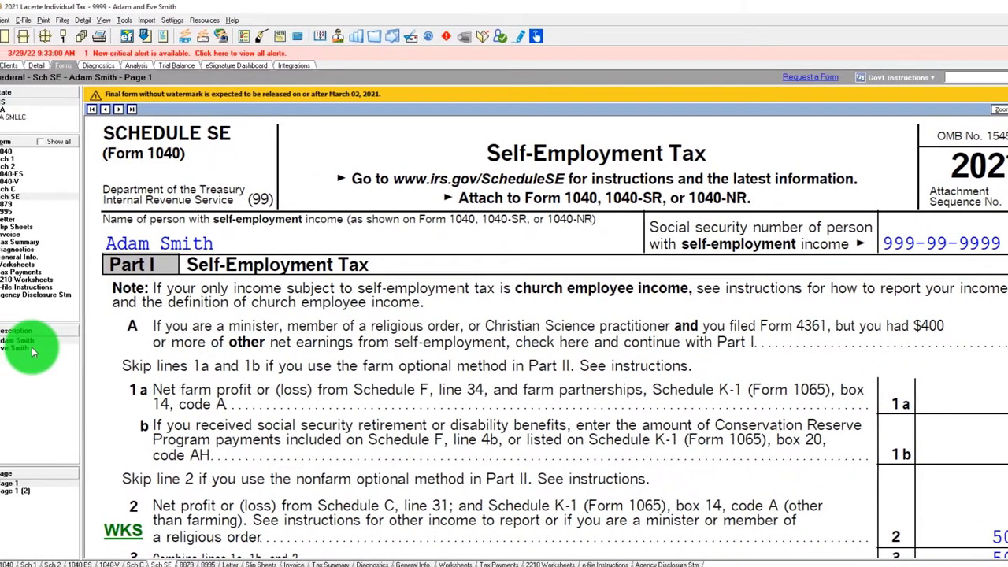
left_click(26, 350)
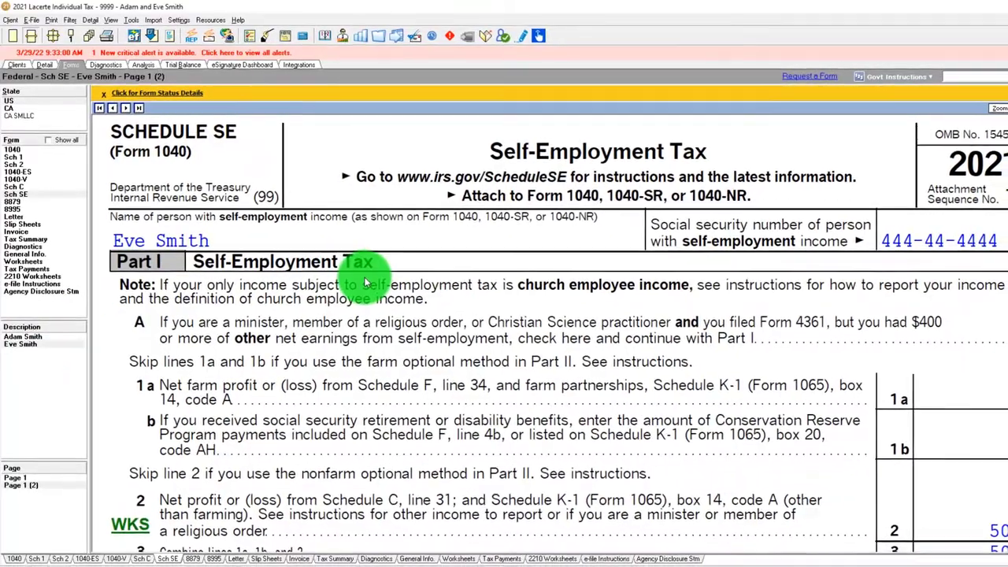
left_click(35, 335)
scroll(367, 323, "down", 5)
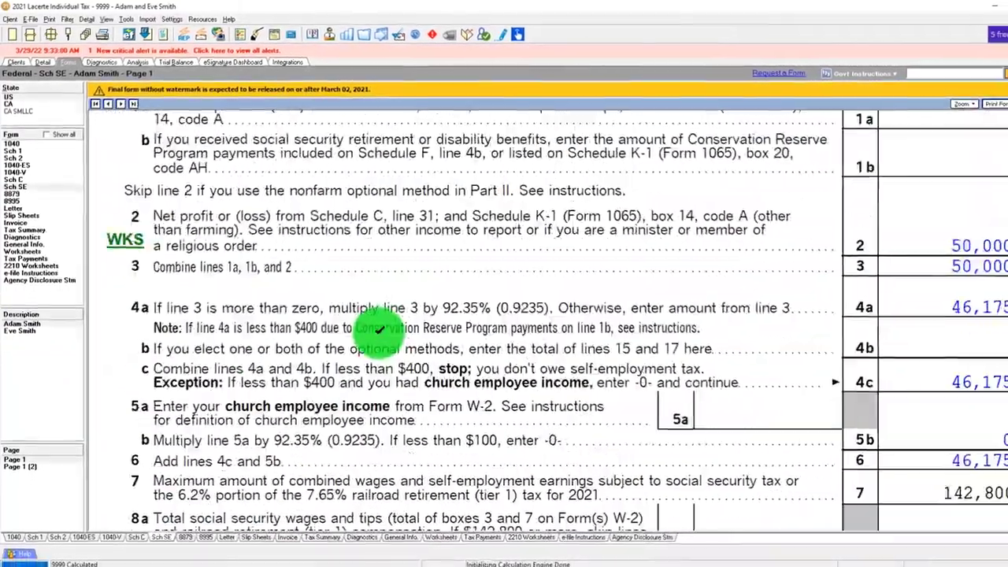
scroll(370, 331, "down", 4)
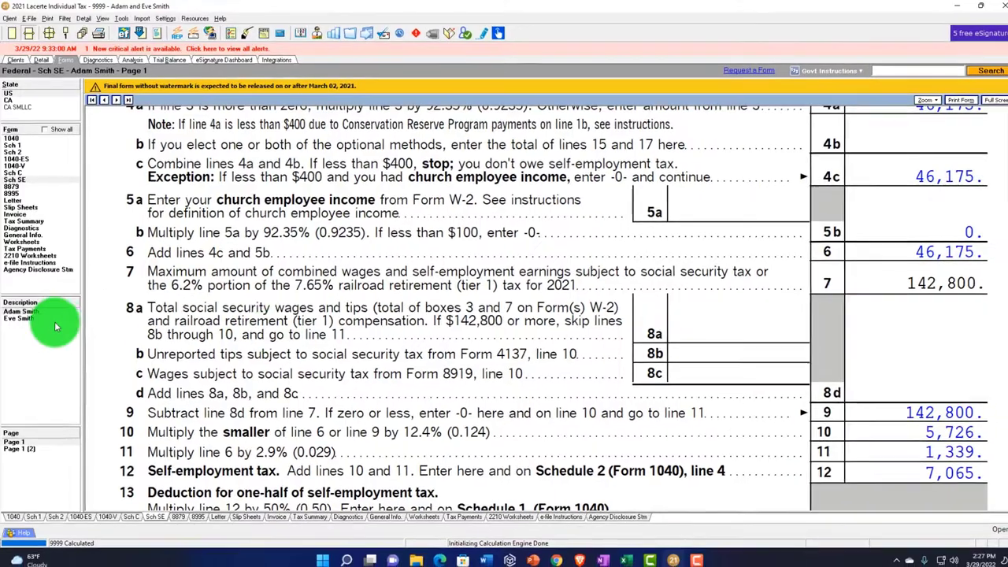
left_click(40, 319)
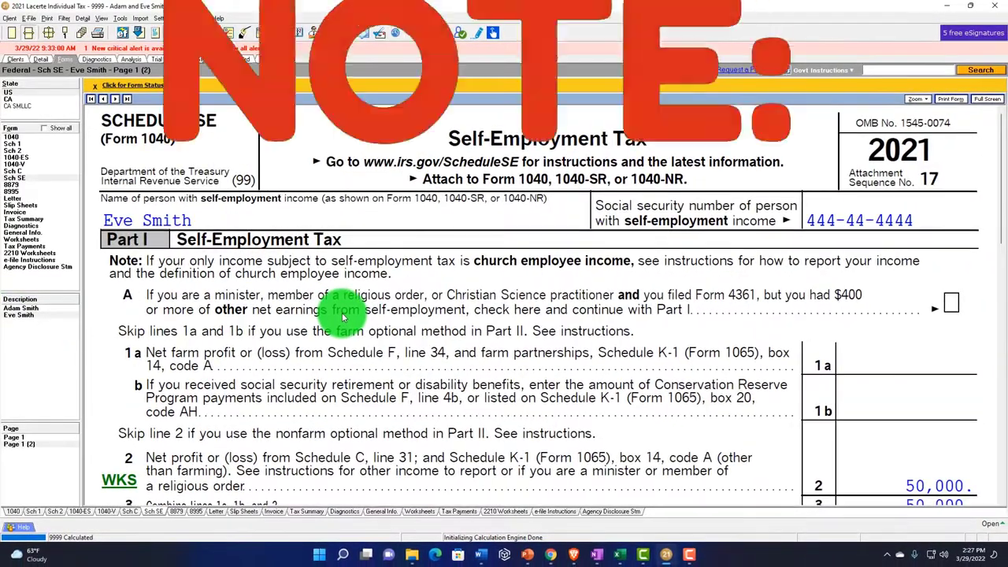